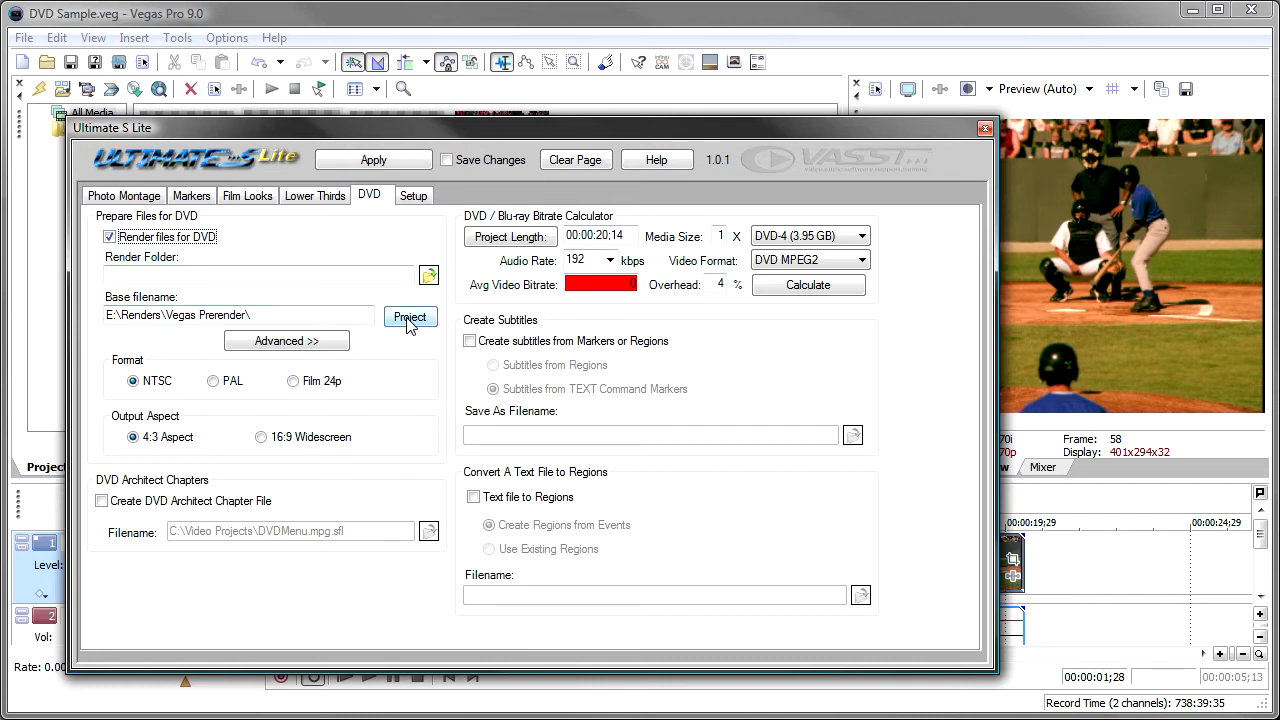
Use the project name as the base filename and review the advanced video and audio template choices for the DVD render.
left_click(409, 319)
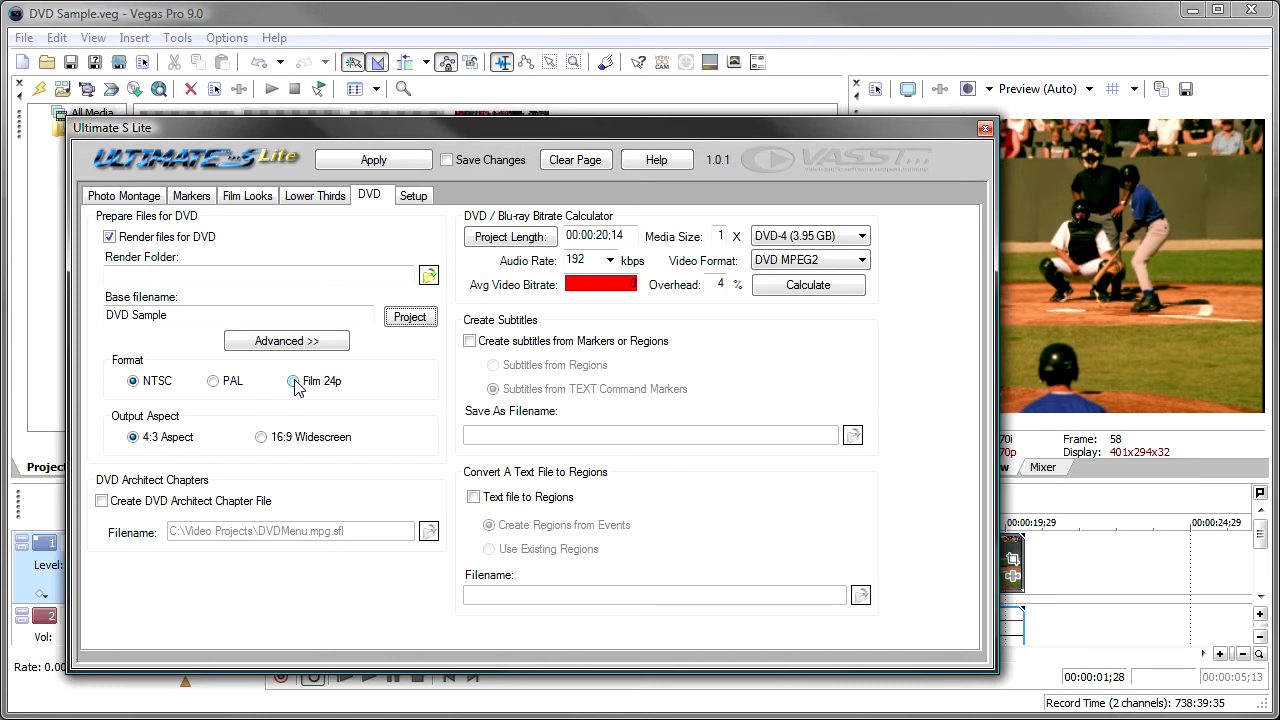
left_click(303, 342)
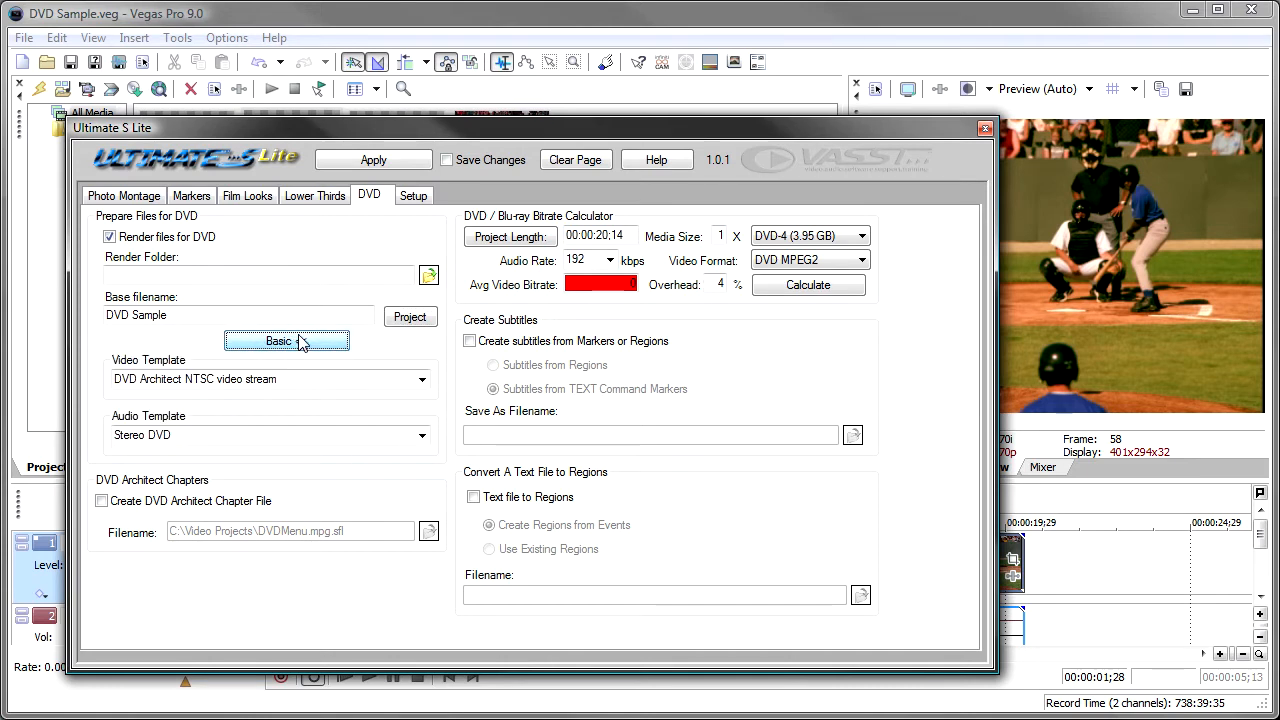
left_click(422, 380)
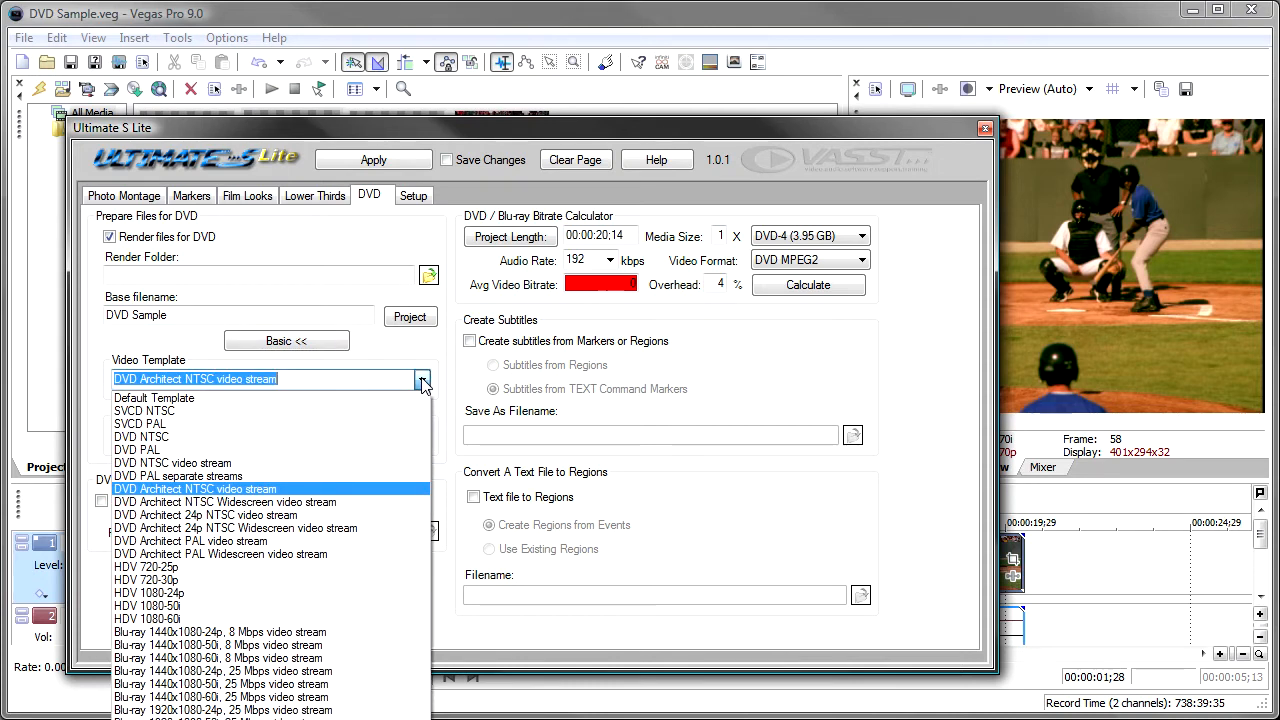
left_click(422, 380)
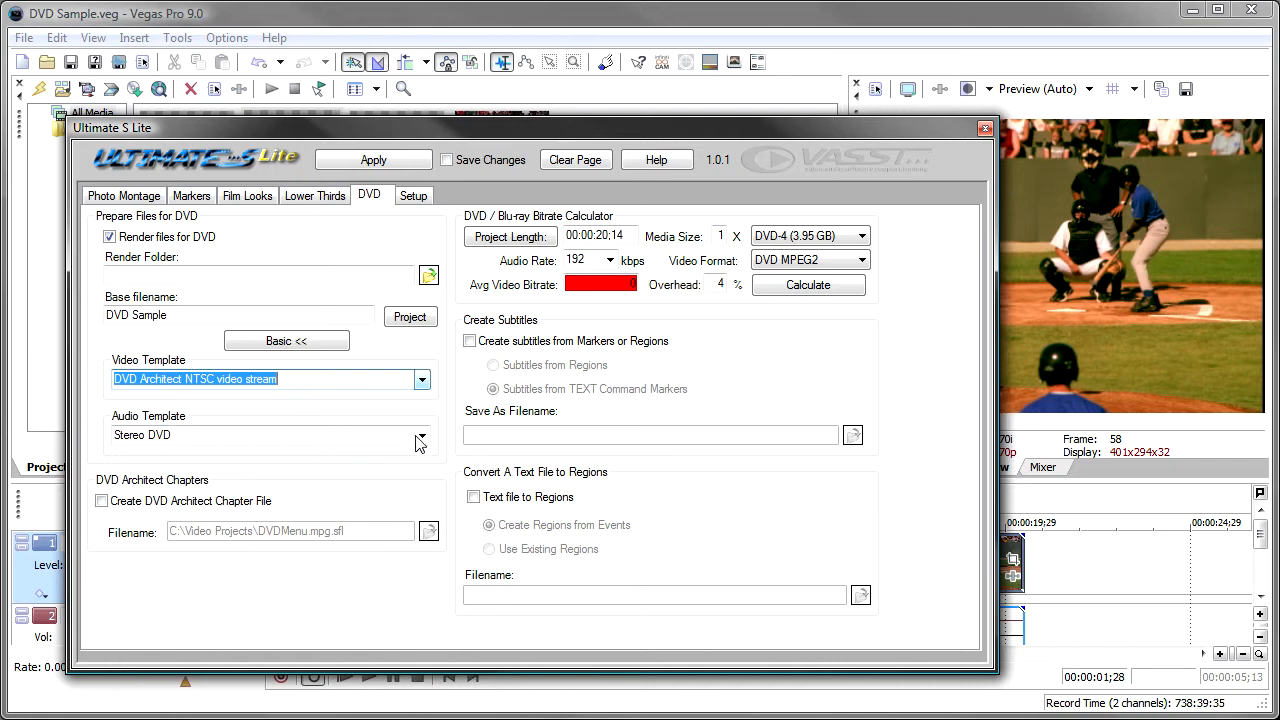
left_click(422, 436)
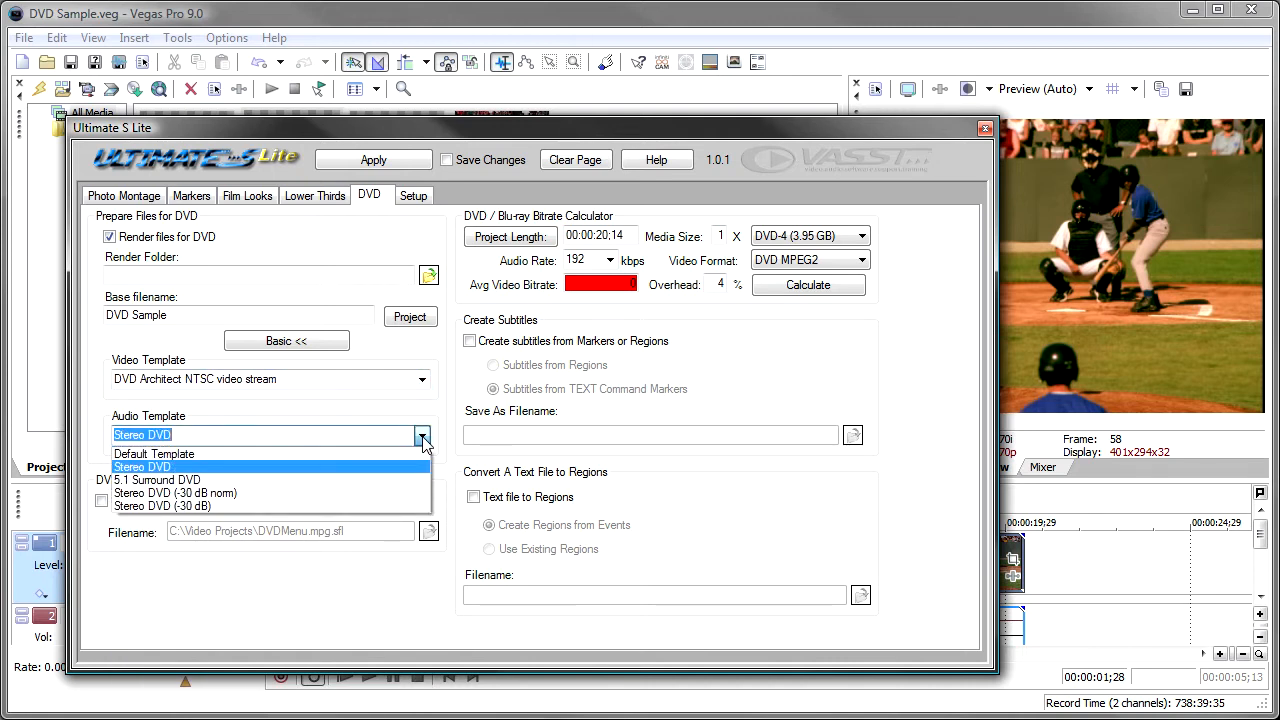
left_click(423, 440)
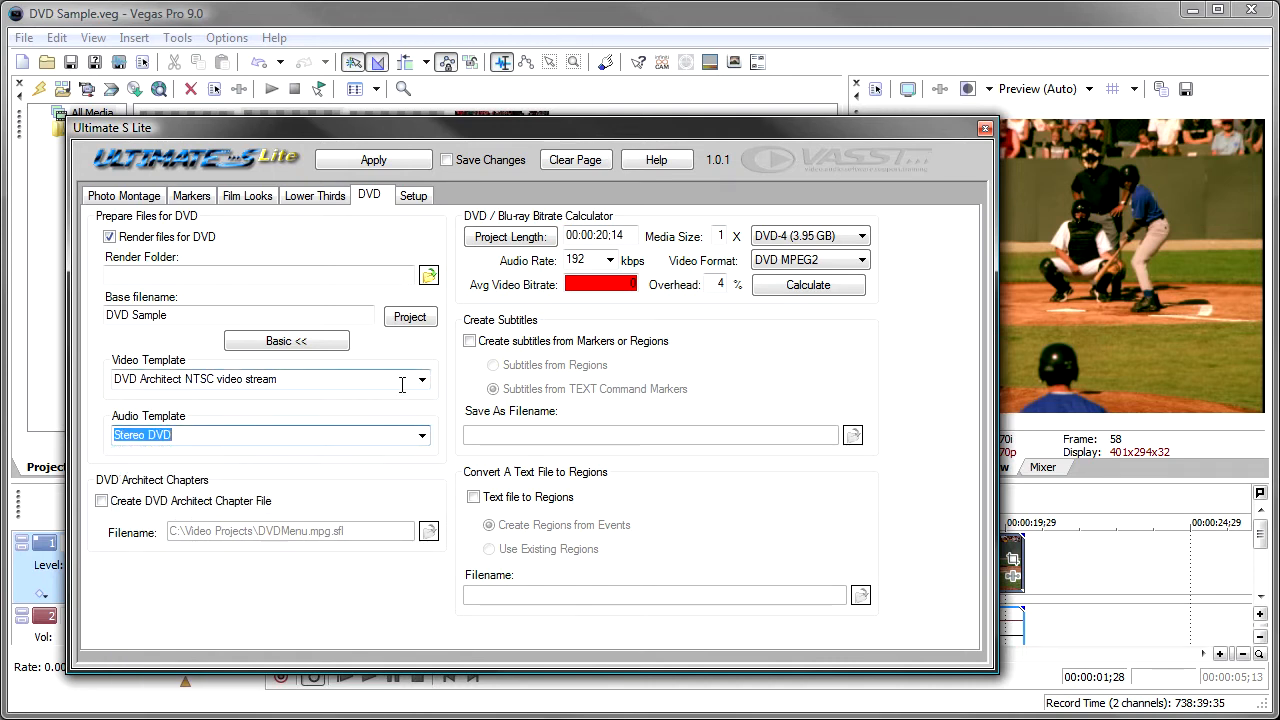
left_click(287, 343)
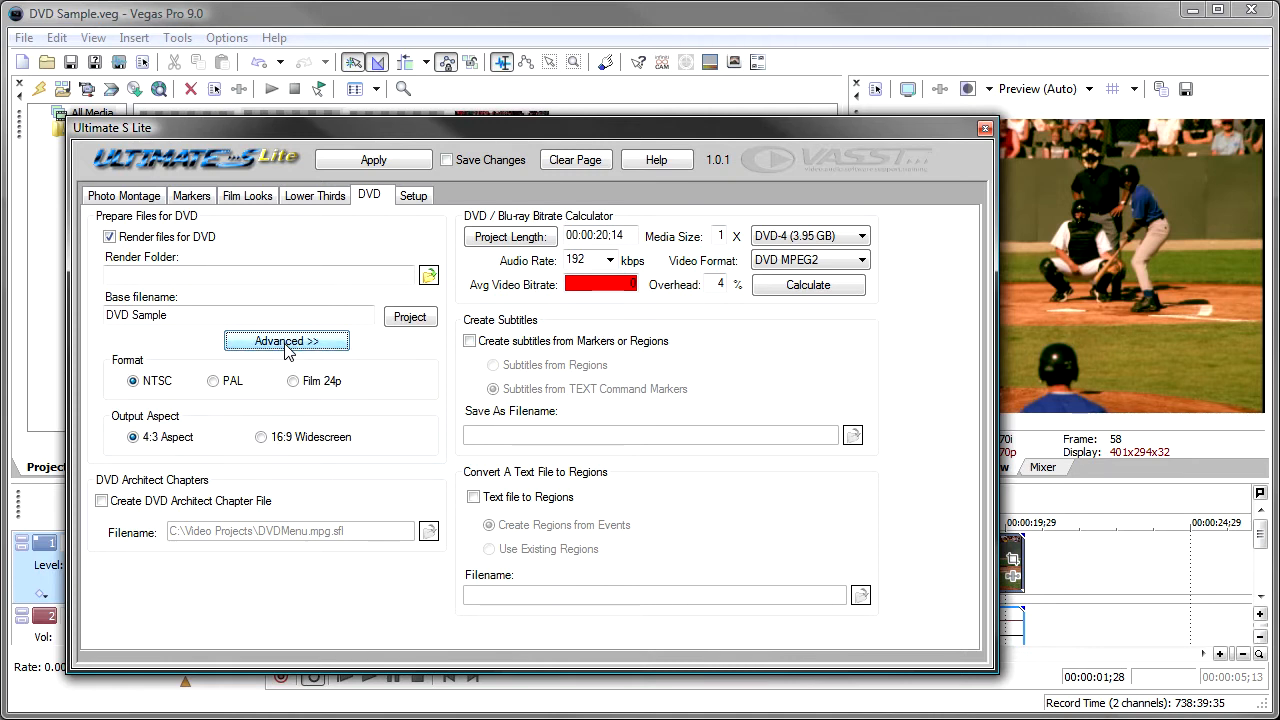
Set the render folder to E:\temp and render the DVD files in NTSC with 4:3 aspect.
left_click(428, 275)
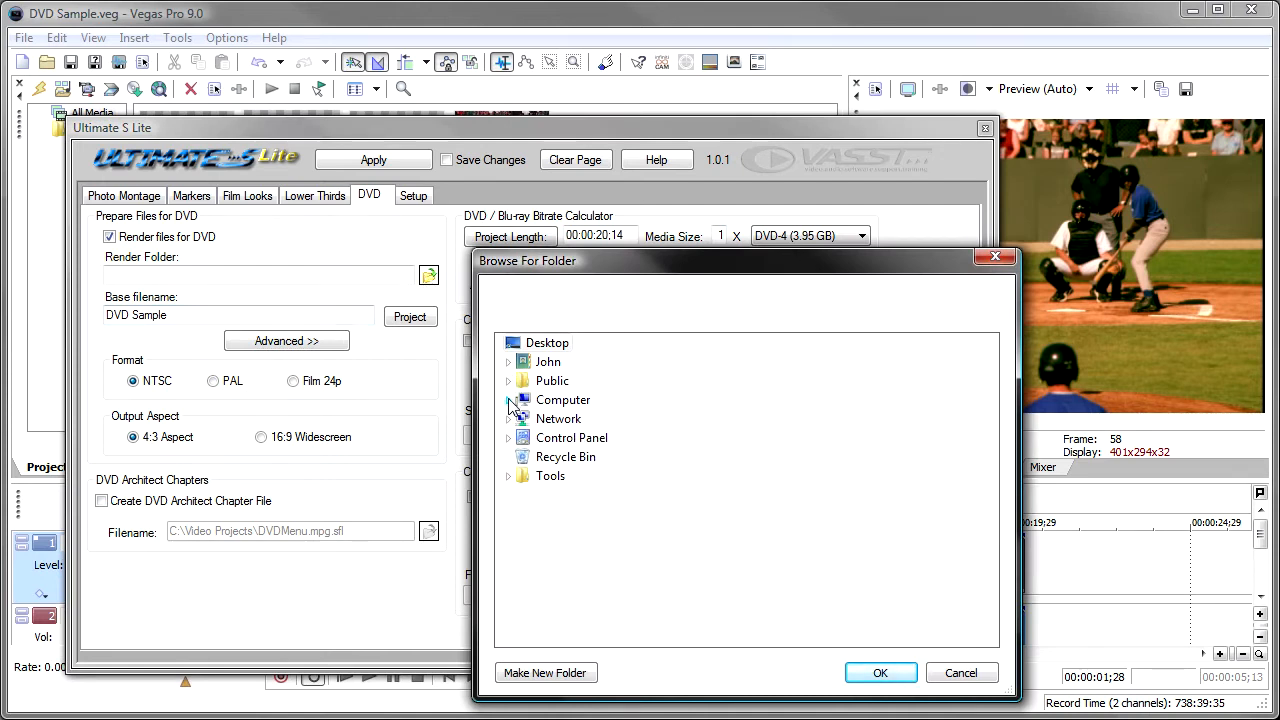
left_click(509, 400)
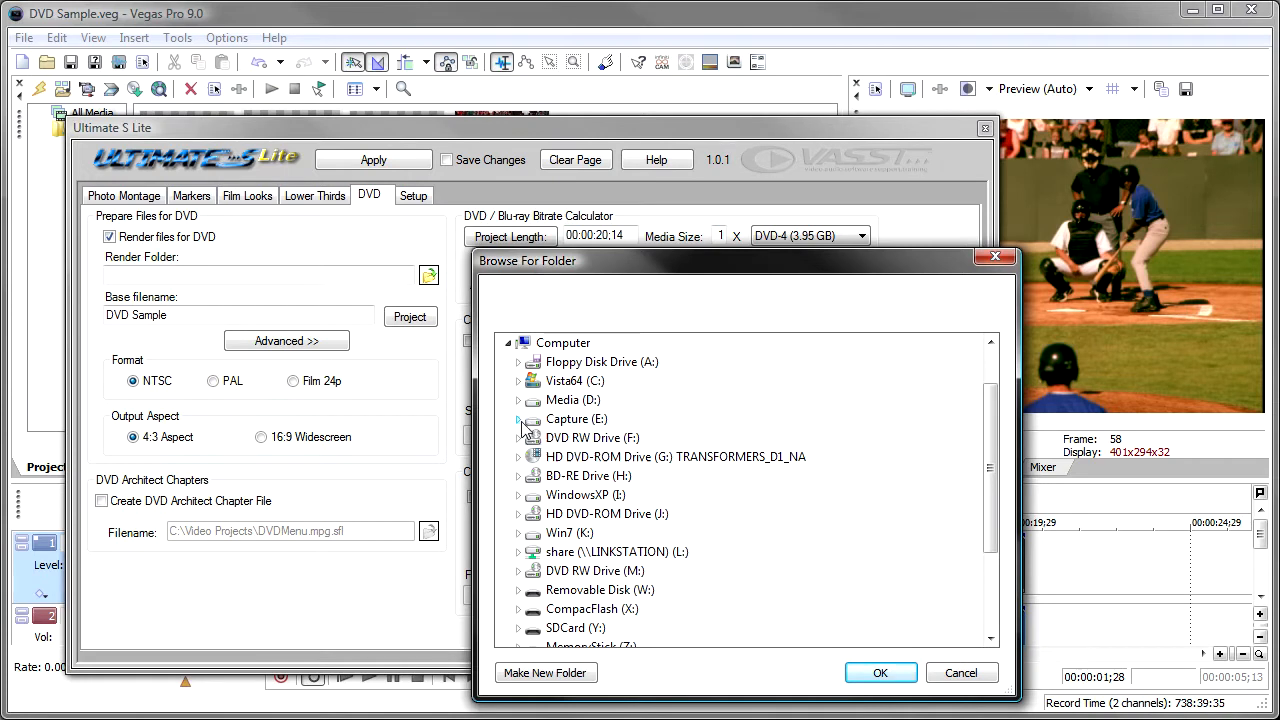
left_click(519, 420)
left_click(528, 563)
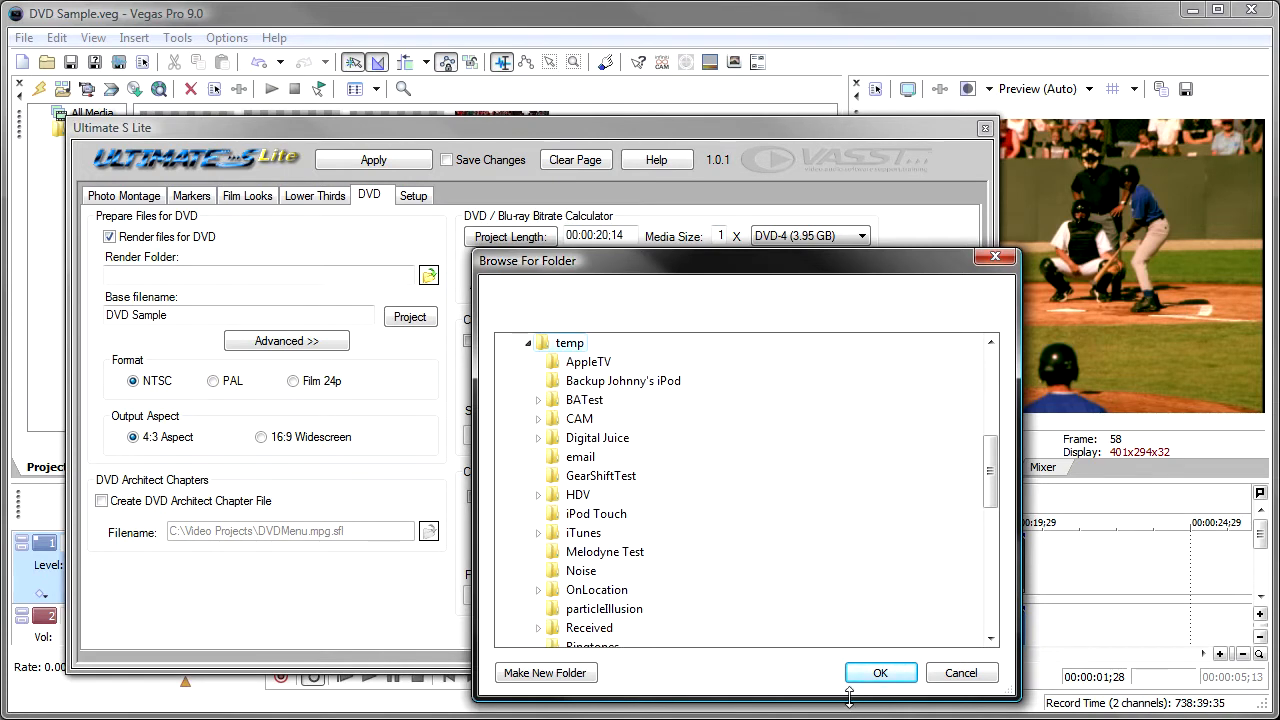
left_click(862, 674)
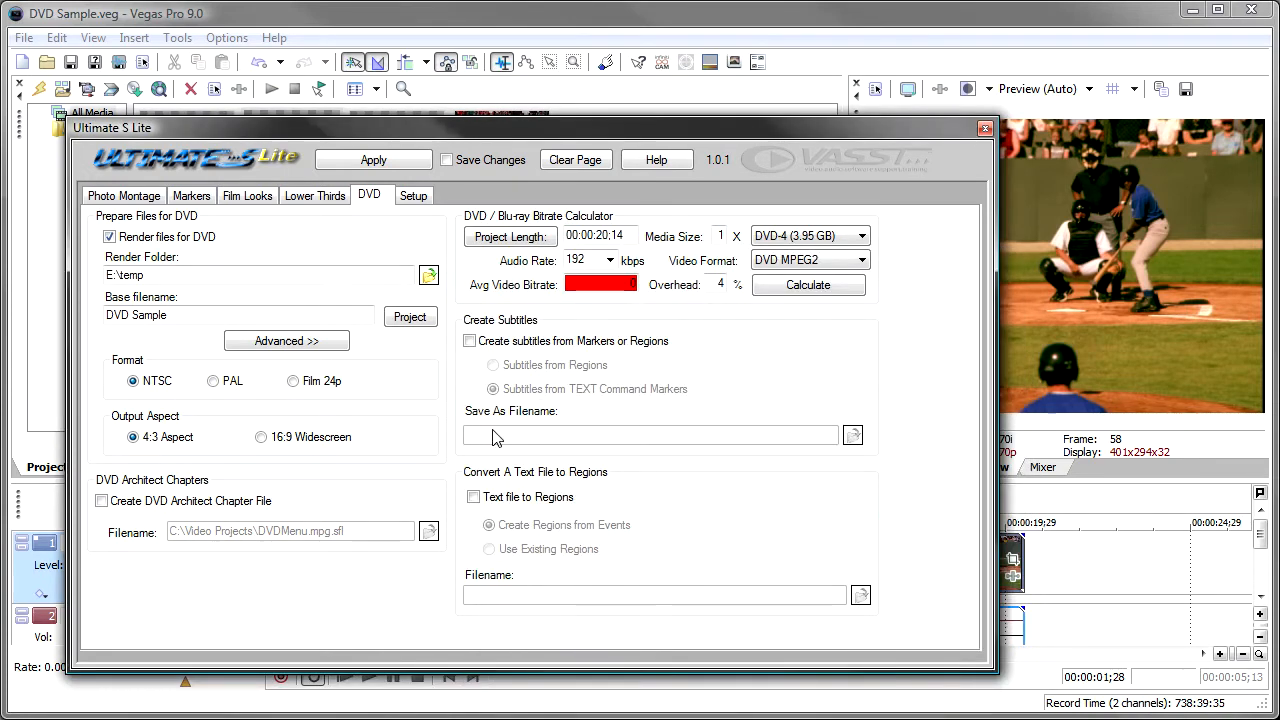
left_click(370, 168)
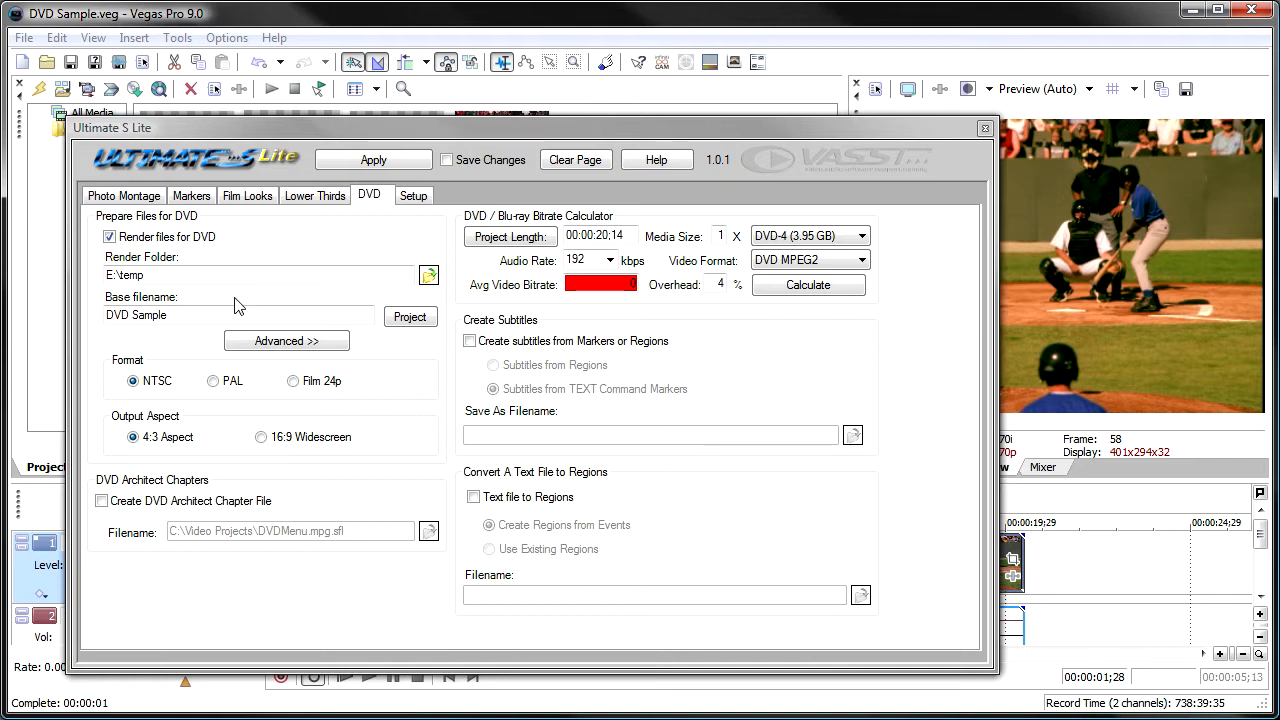
Turn off rendering files for DVD and enable creation of a DVD Architect chapter file.
left_click(111, 237)
left_click(111, 237)
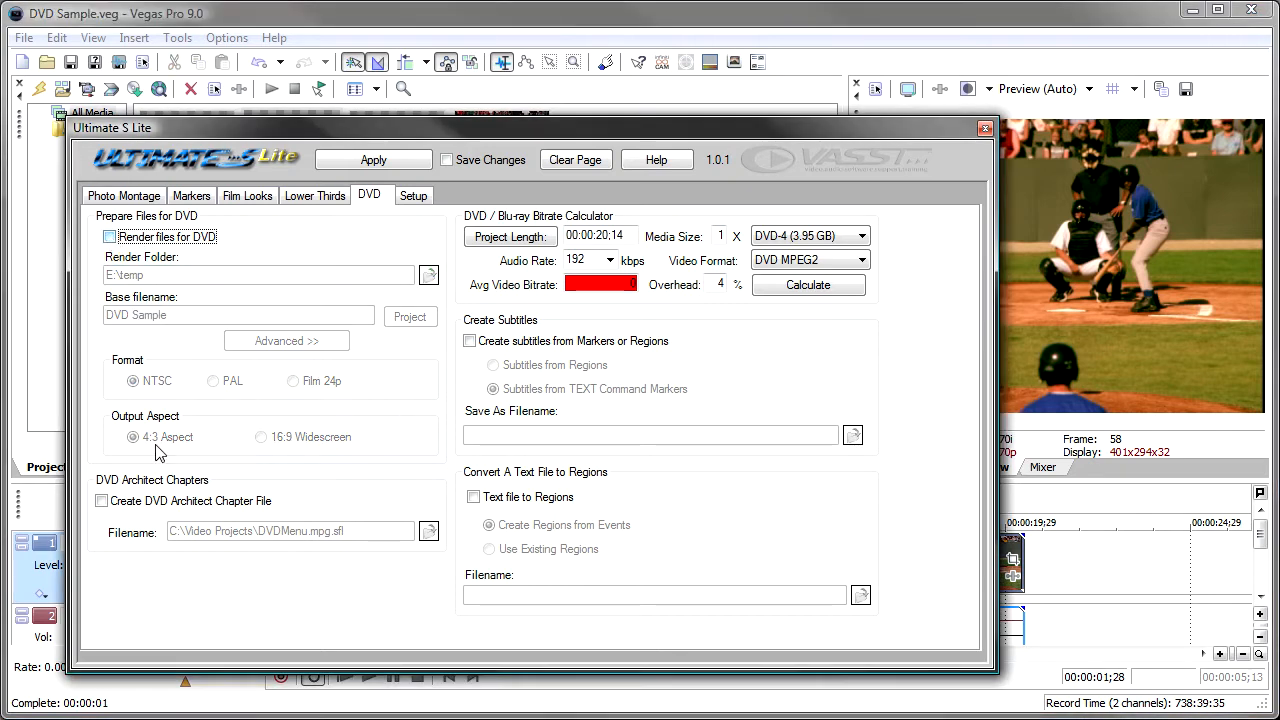
left_click(116, 505)
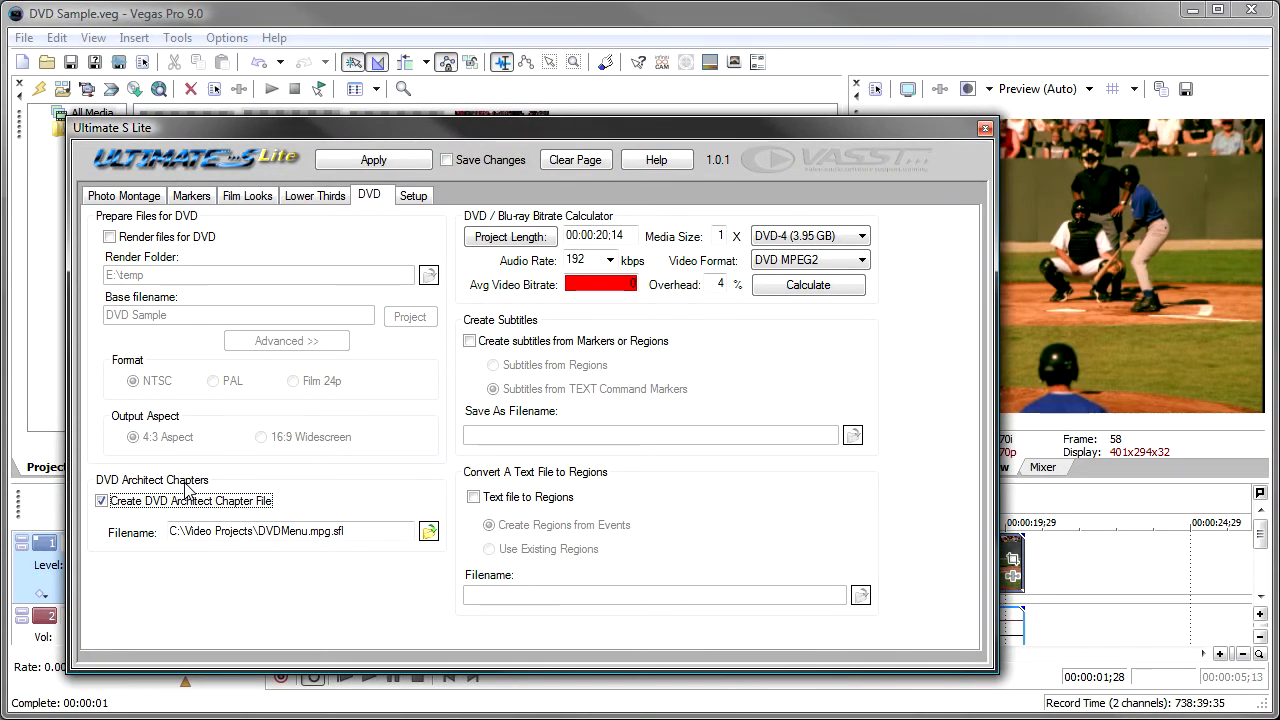
Examine the project's Render As settings for the MainConcept MPEG-2 format without rendering.
left_click(119, 62)
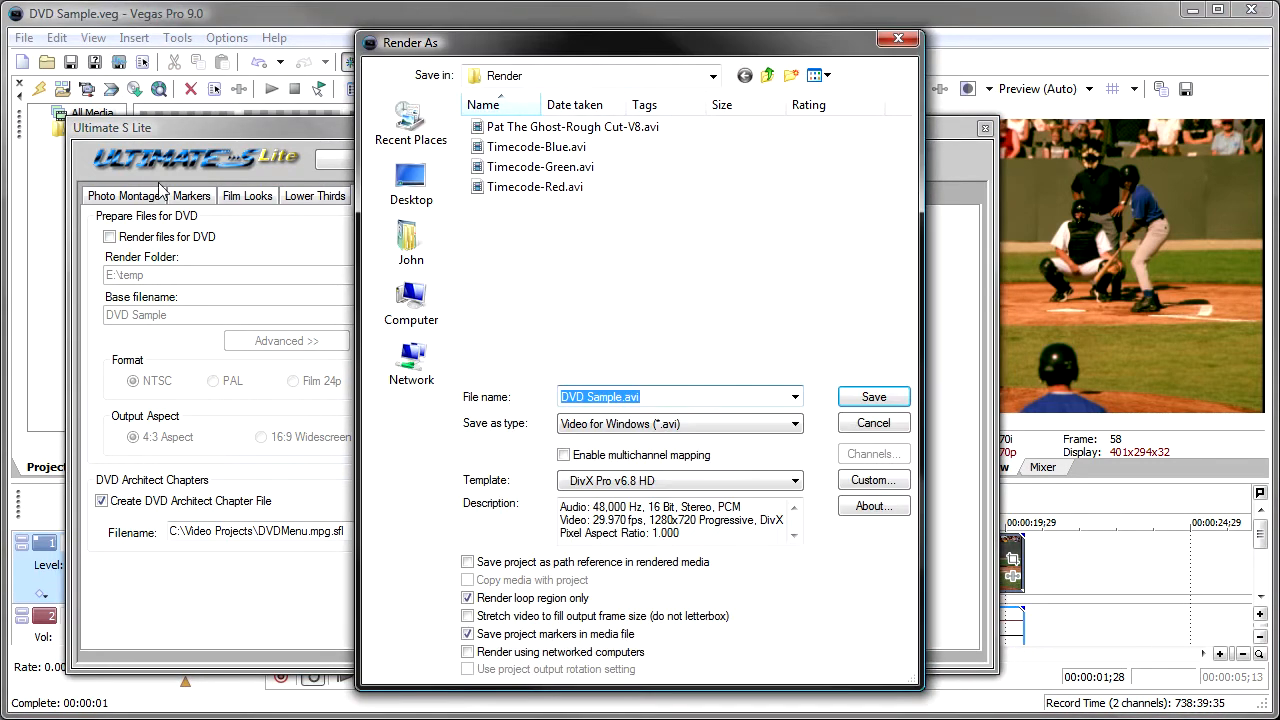
left_click(792, 424)
left_click(729, 546)
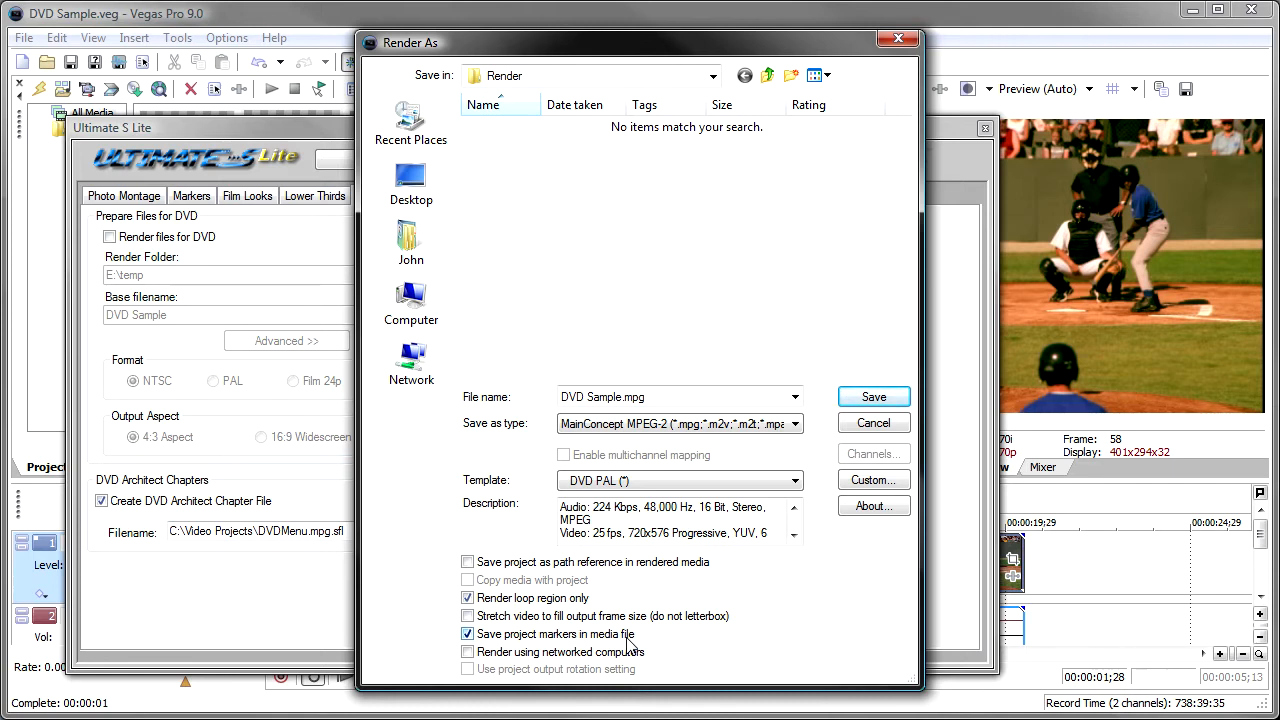
left_click(866, 426)
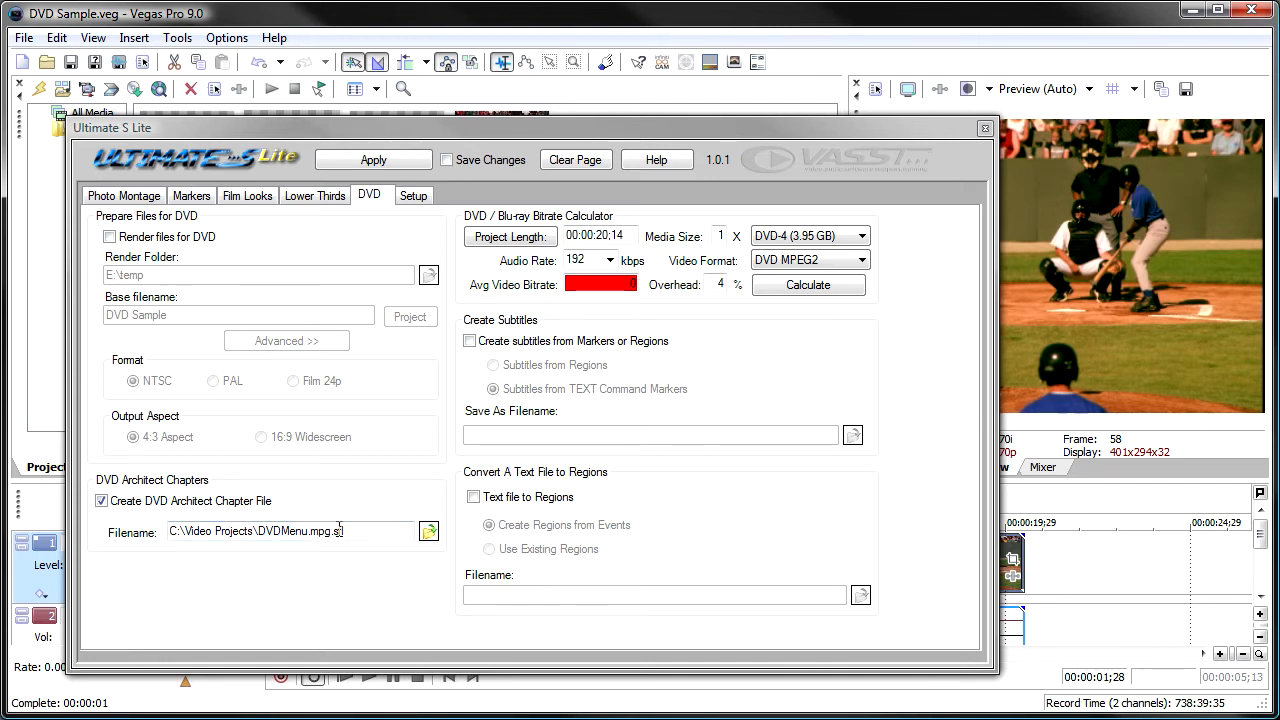
Base the chapter file on DVD Sample.mpg in E:\temp and try to create the chapter file.
left_click(428, 531)
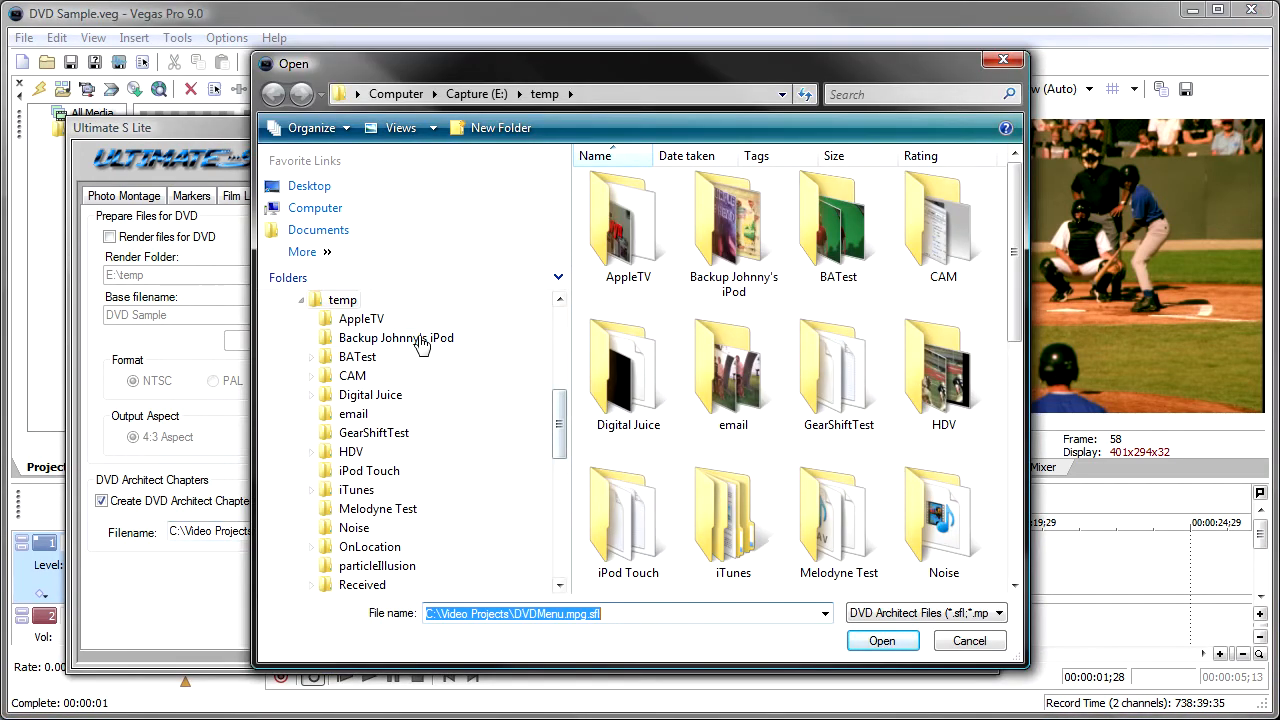
left_click(1015, 560)
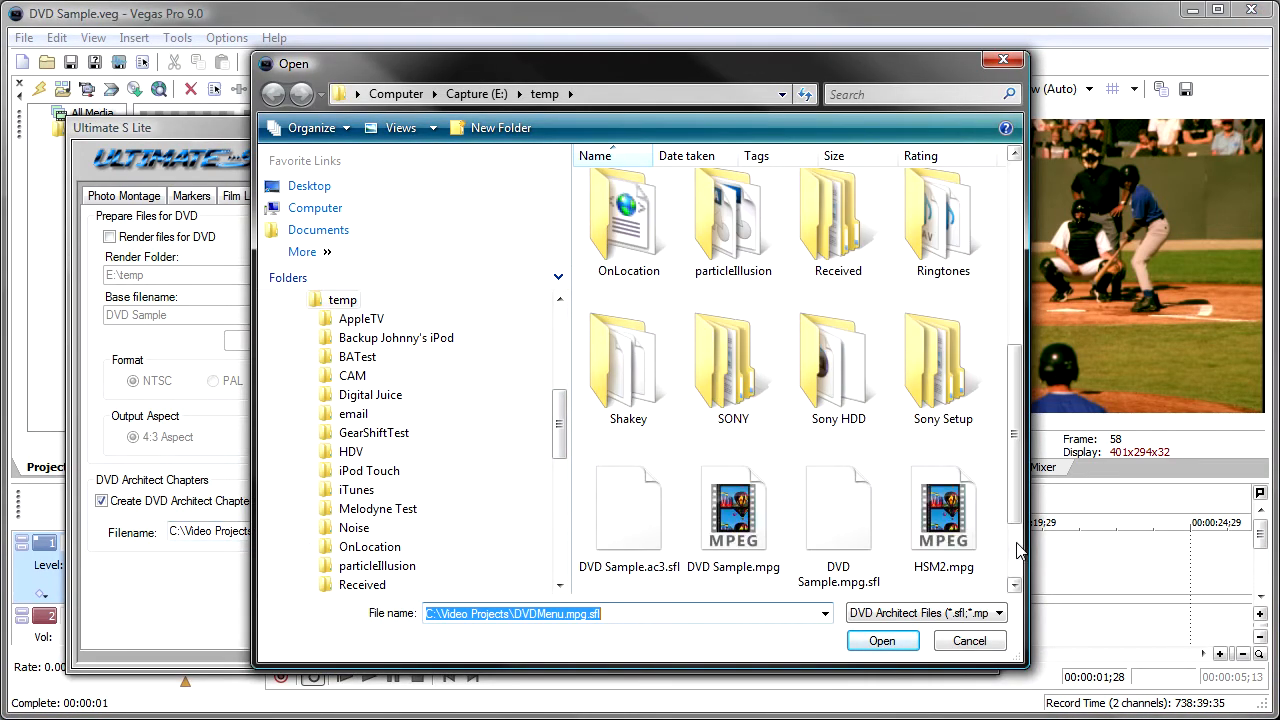
left_click(1016, 552)
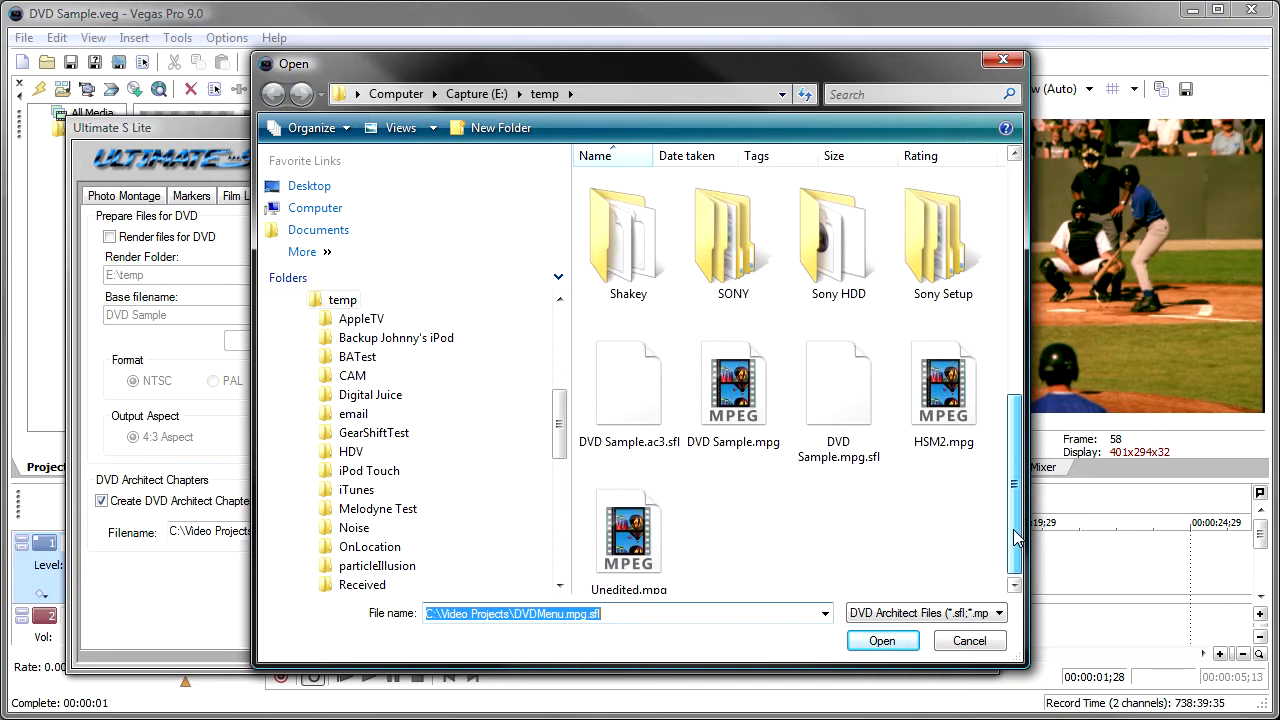
left_click(730, 390)
left_click(874, 642)
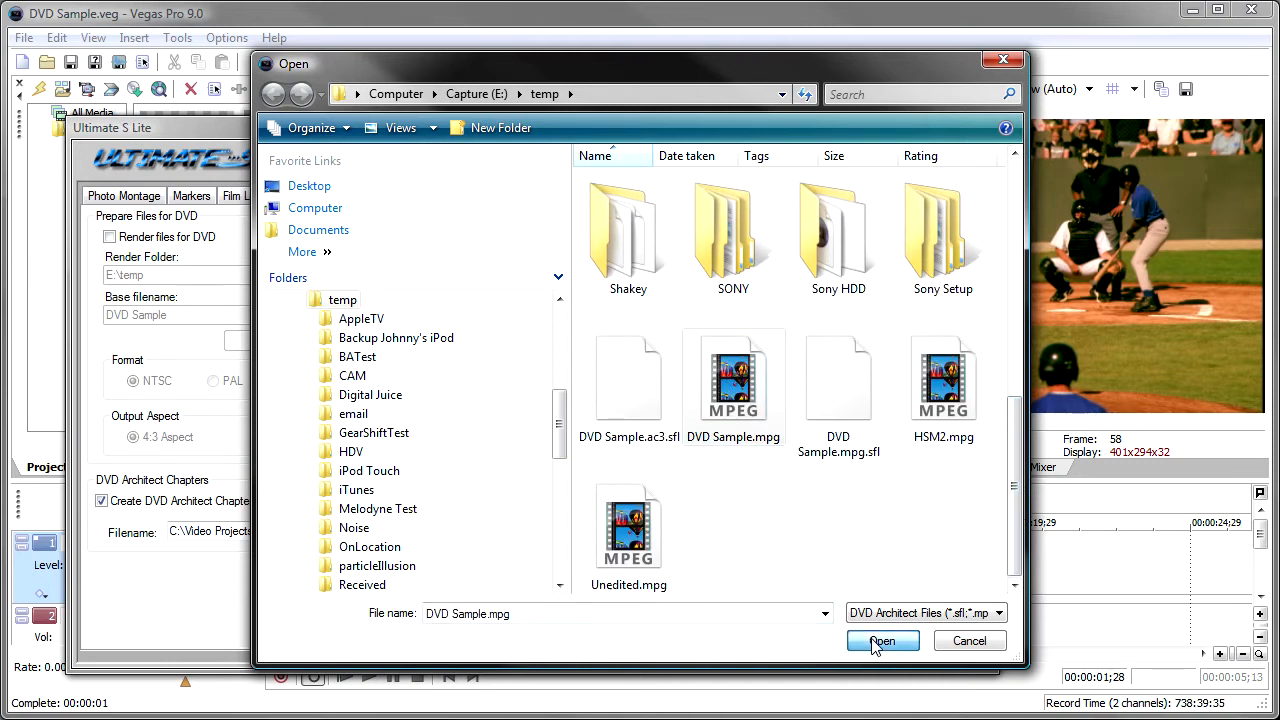
left_click(364, 531)
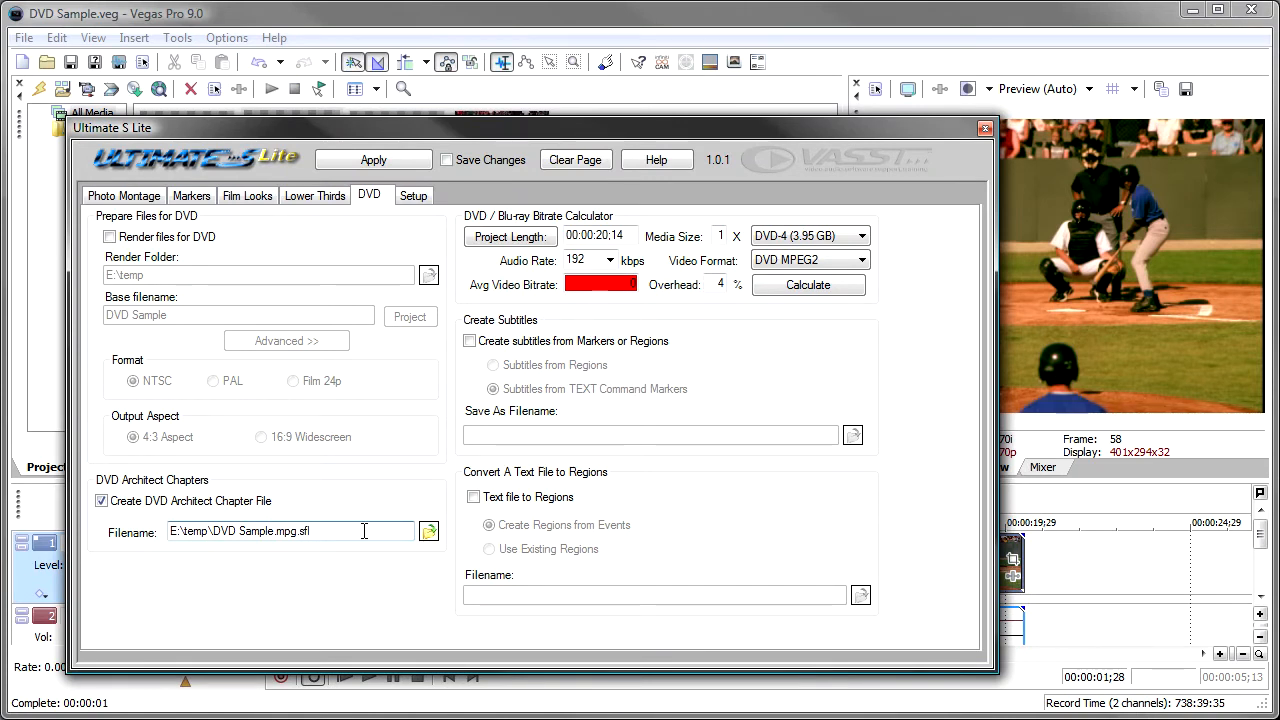
left_click(341, 164)
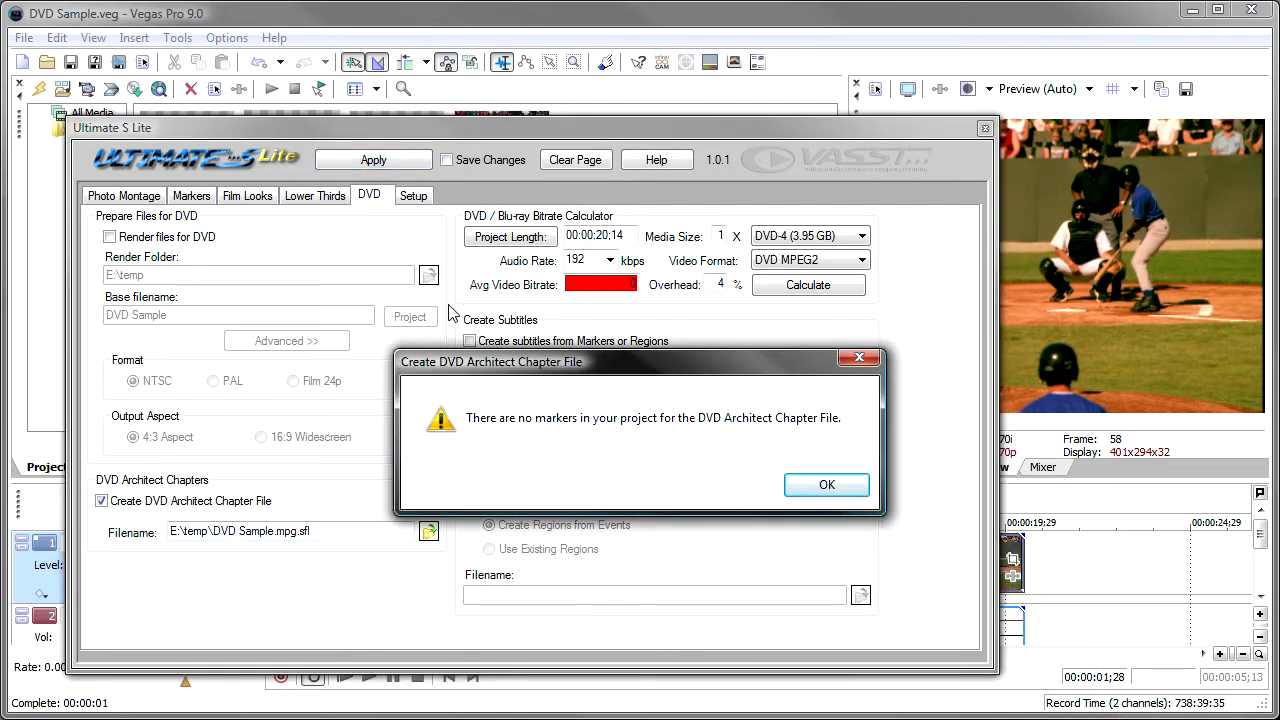
left_click(826, 485)
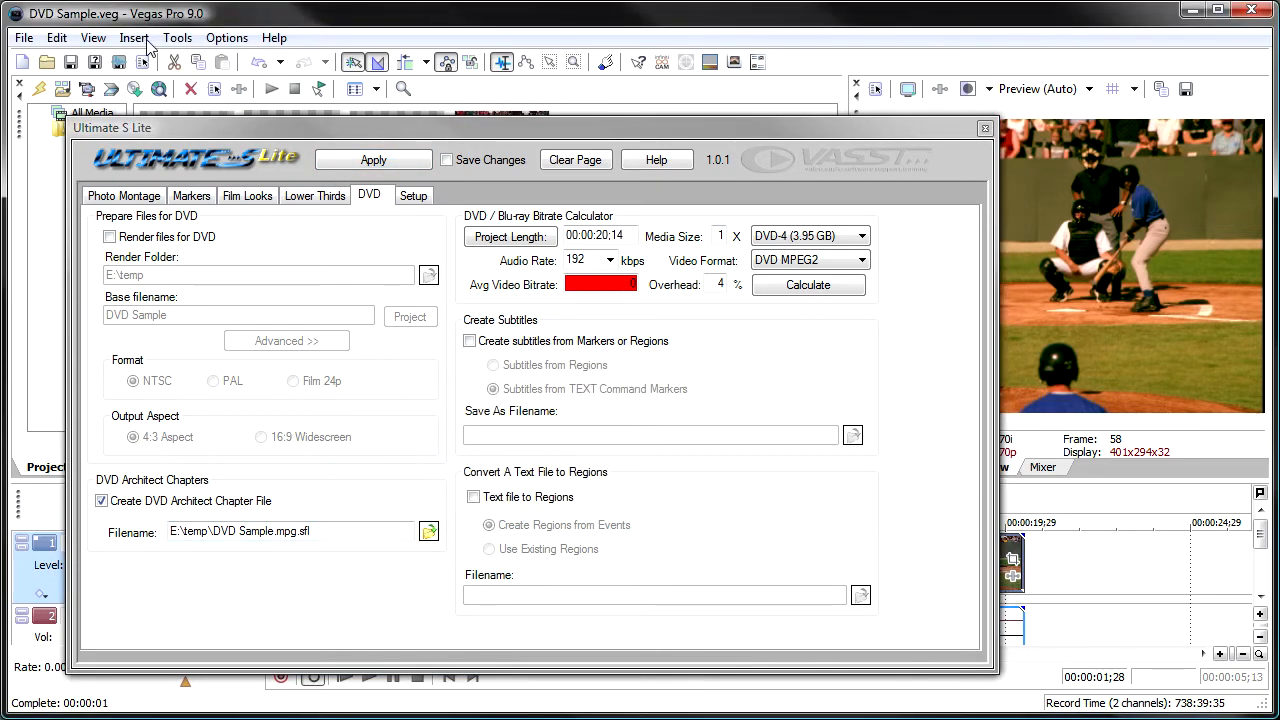
Dock the Ultimate S Lite window and add a timeline marker named "Chapter 1" at about 00:00:03;01.
left_click_drag(85, 112, 90, 118)
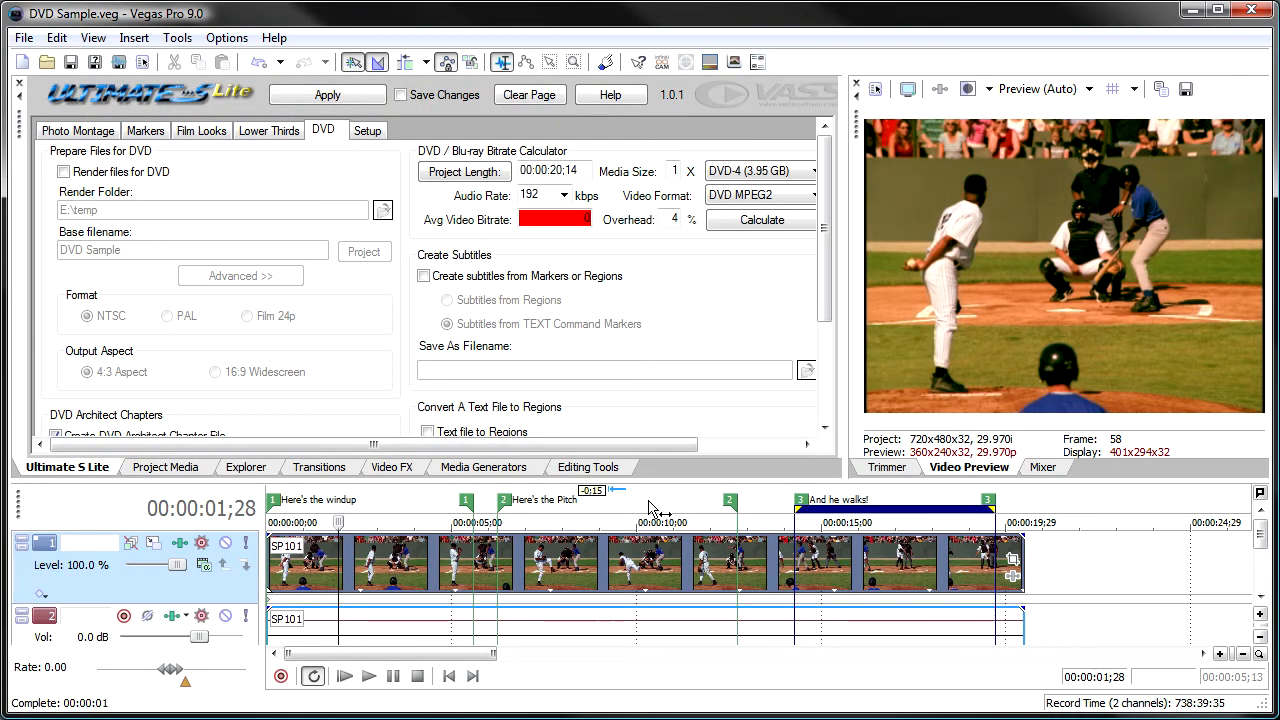
left_click(383, 507)
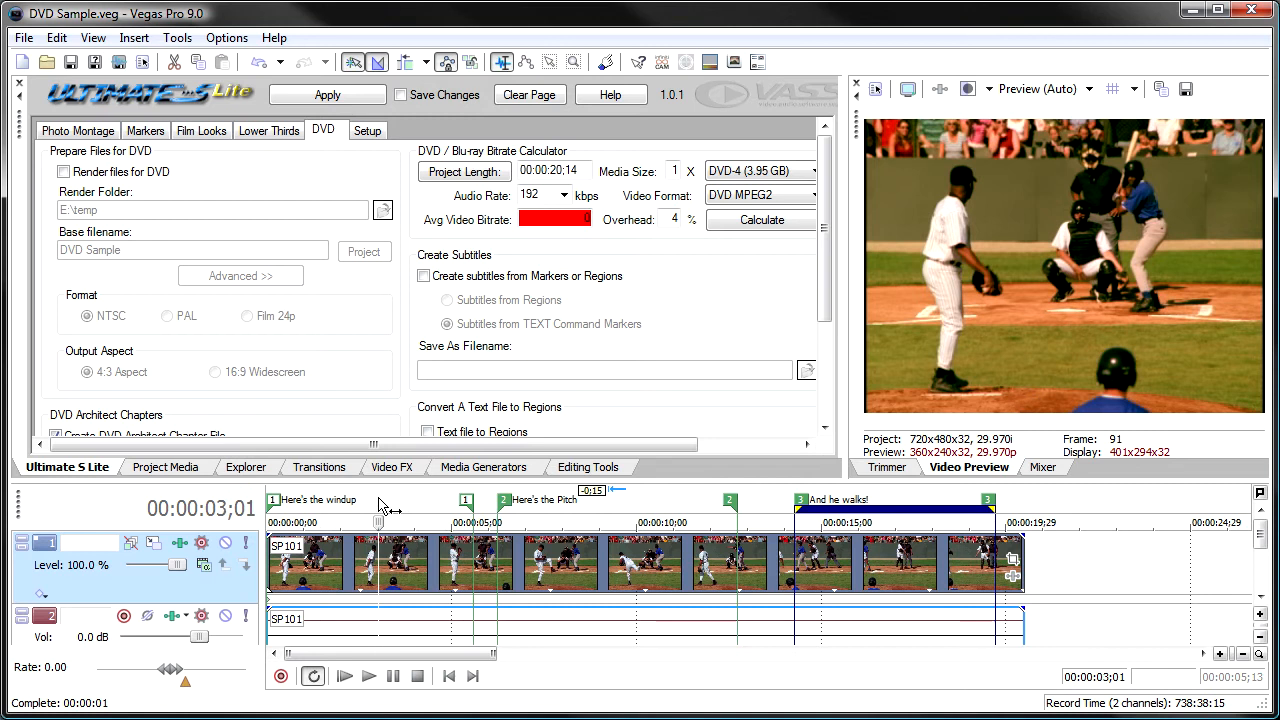
type("m")
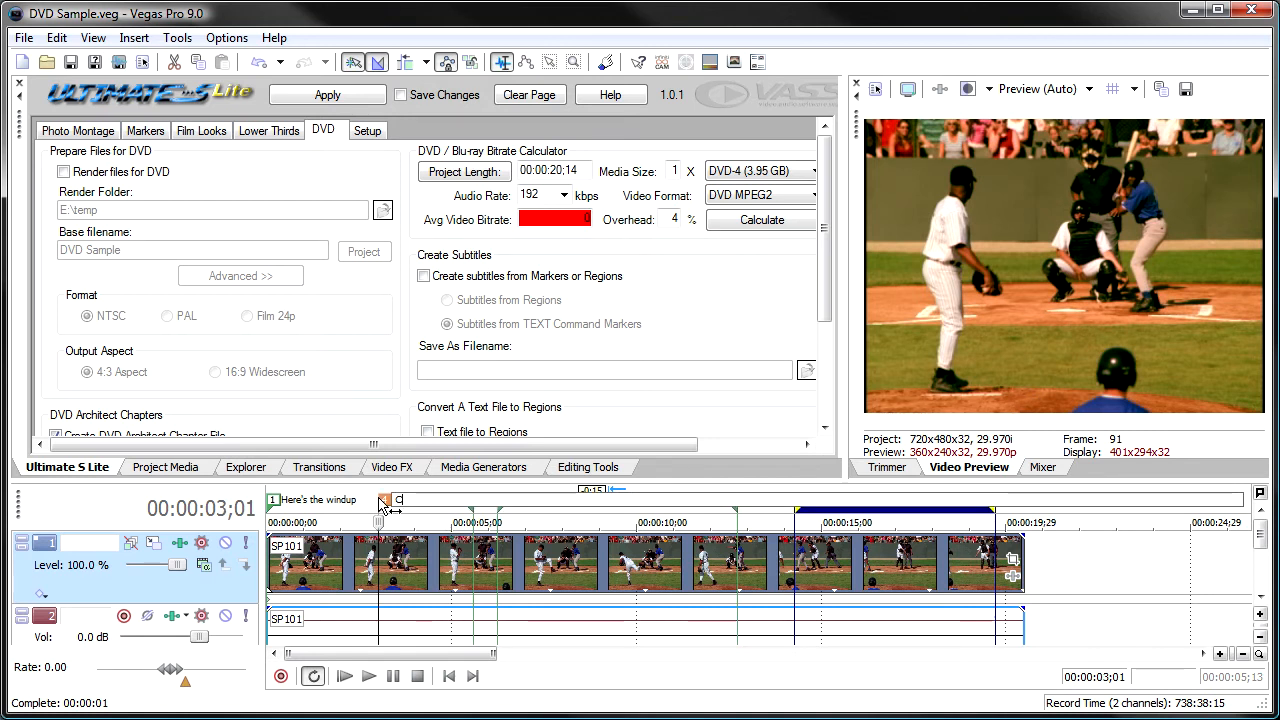
type("Cpatapter 1")
key("Return")
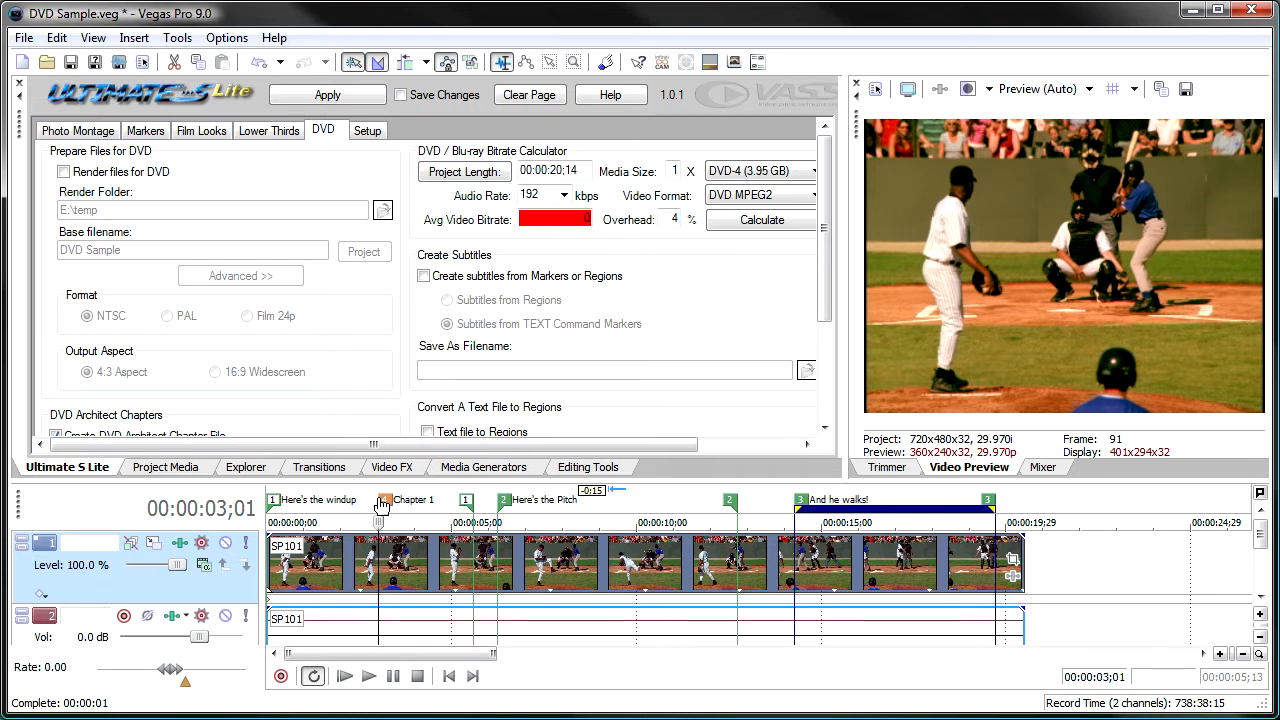
Add a second timeline marker at about 00:00:11;06 and name it "Cahpter 2".
left_click(680, 577)
type("m")
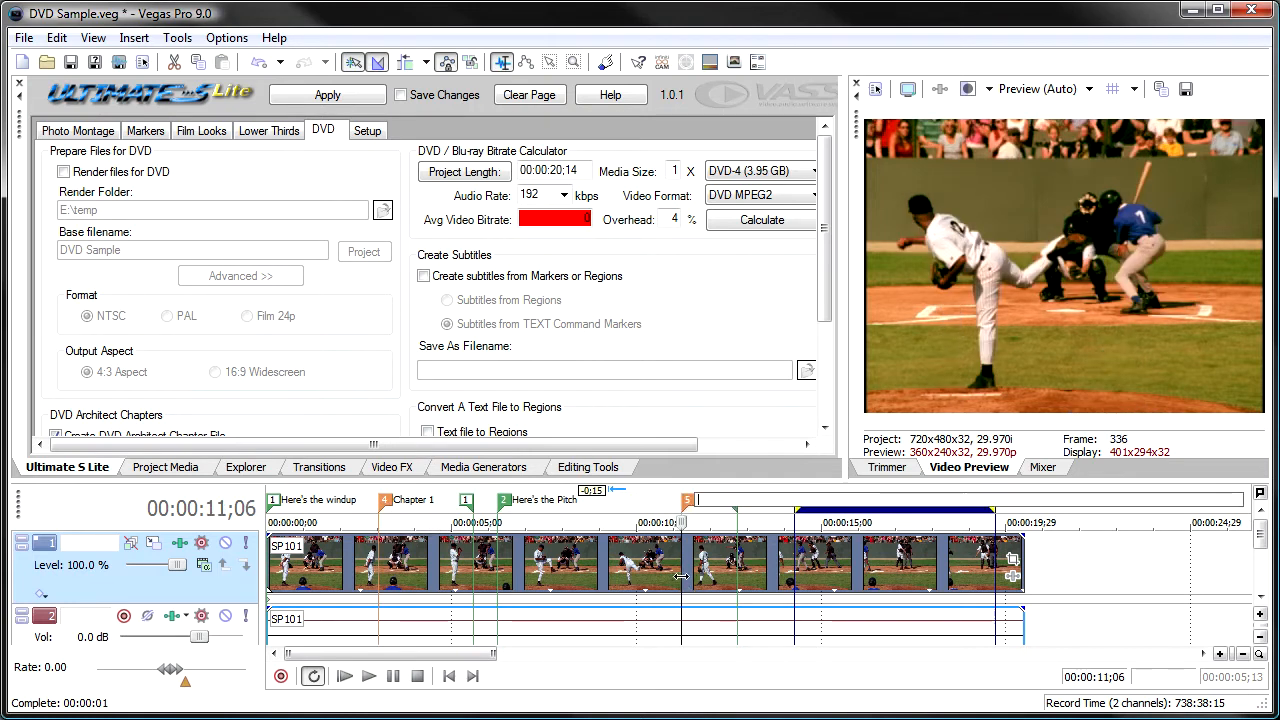
type("Cahpter 2")
key("Return")
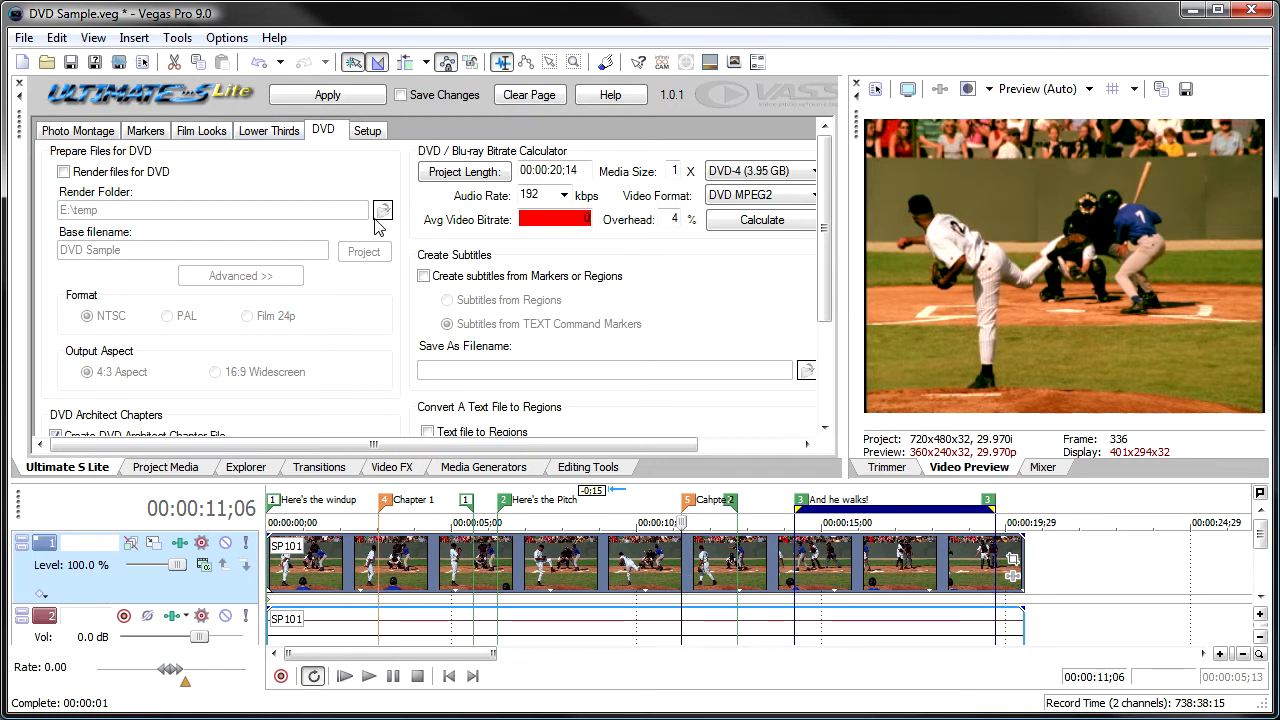
Create the DVD Architect chapter file E:\temp\DVD Sample.mpg.sfl from the timeline markers.
left_click_drag(828, 273, 828, 383)
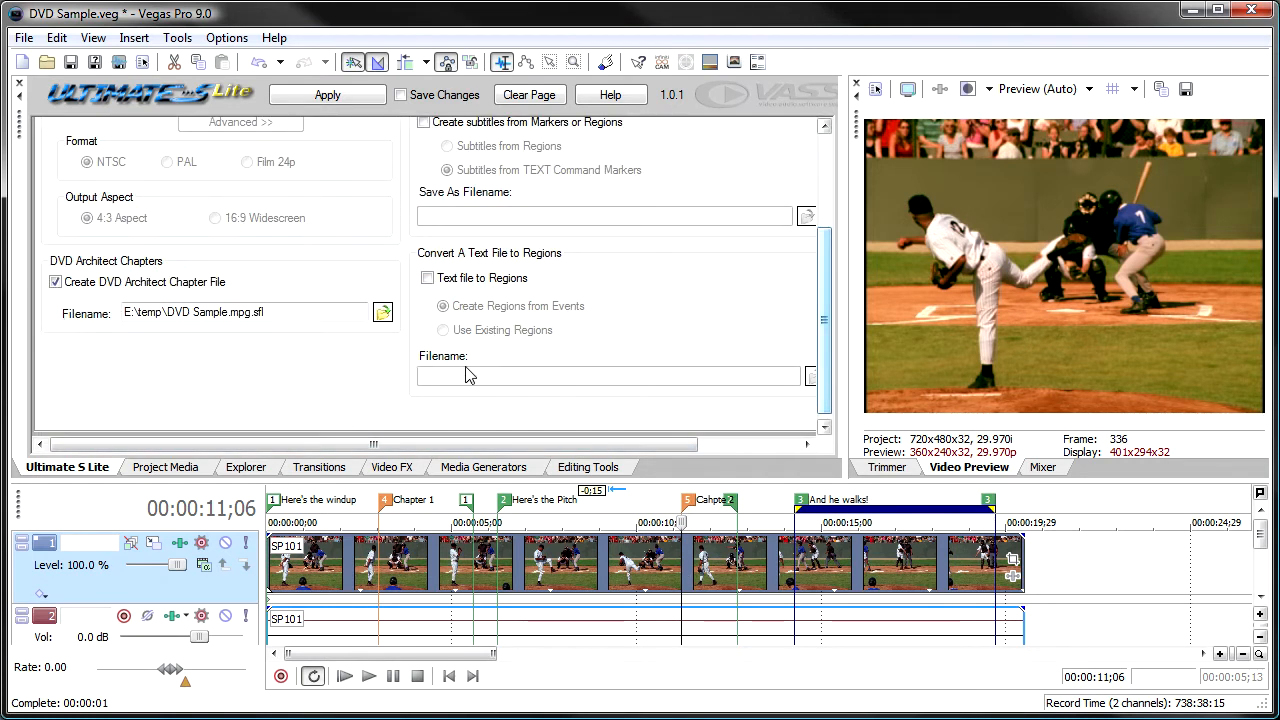
left_click(300, 96)
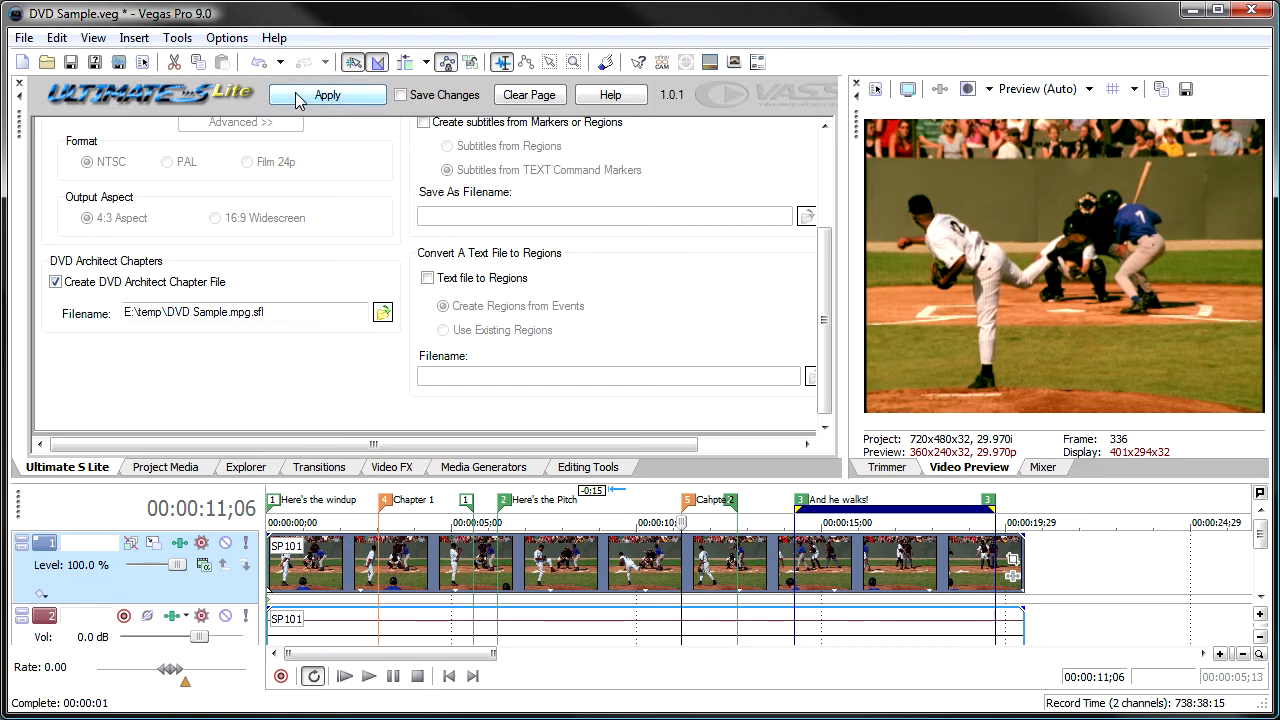
Undo the naming and insertion of both chapter markers on the timeline.
left_click(258, 63)
left_click(258, 63)
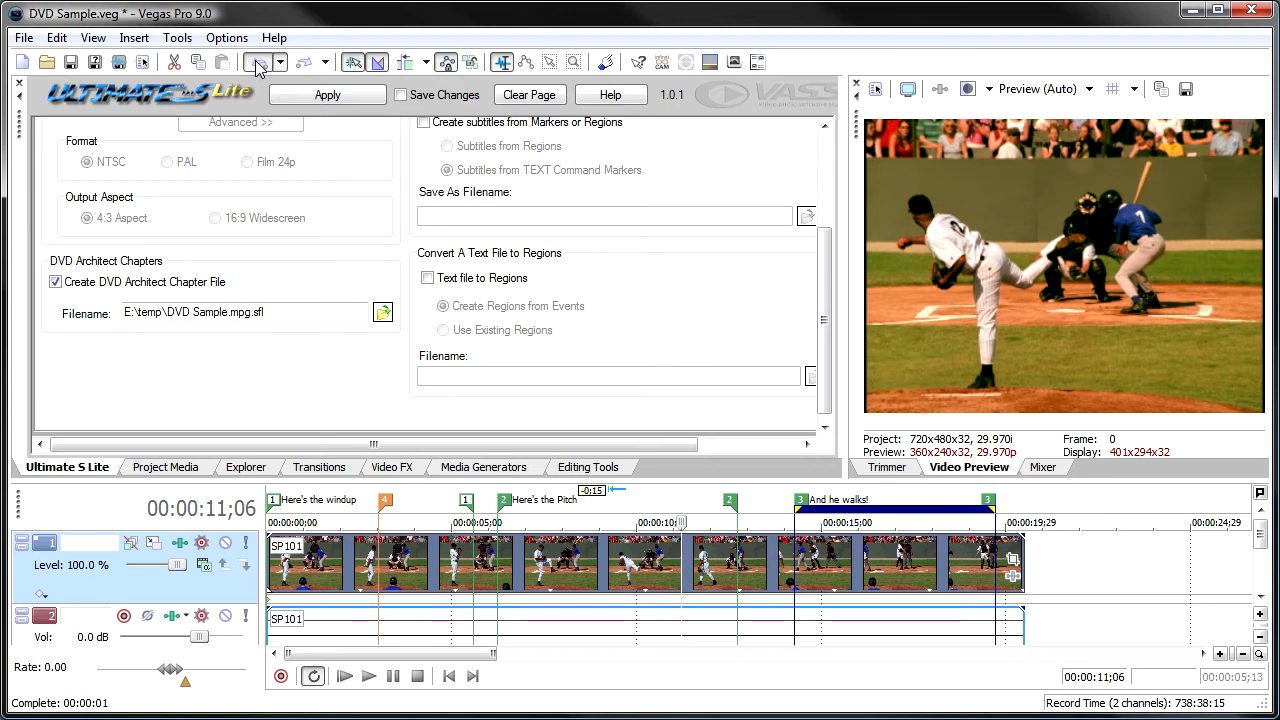
left_click(258, 63)
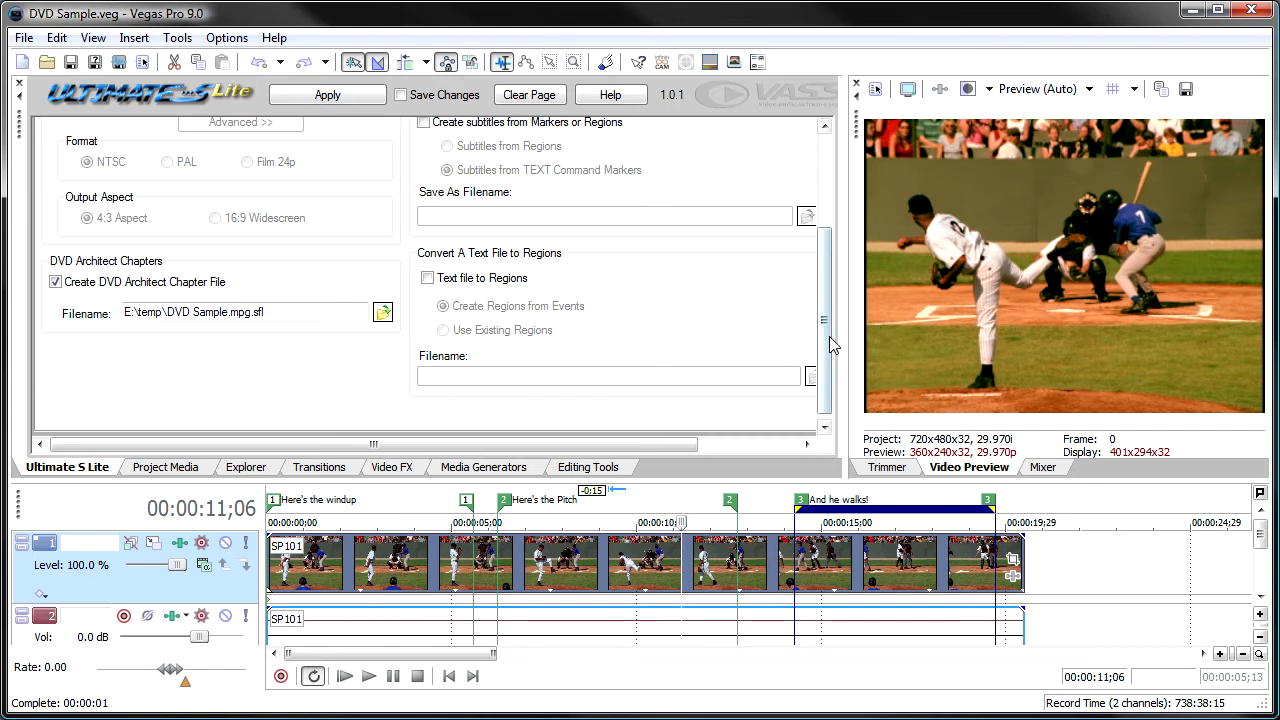
left_click_drag(827, 336, 825, 234)
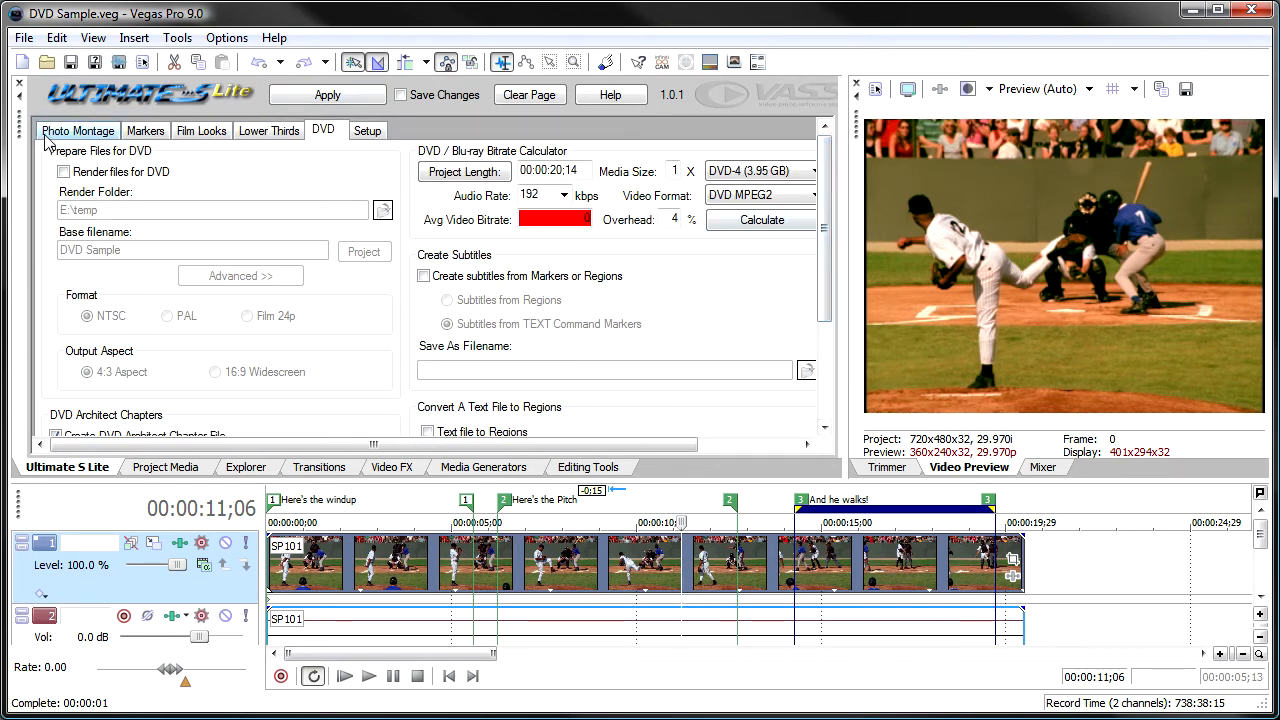
Undock the Ultimate S Lite window and calculate the average video bitrate for a project length of 01:20:20;14.
left_click_drag(22, 134, 48, 229)
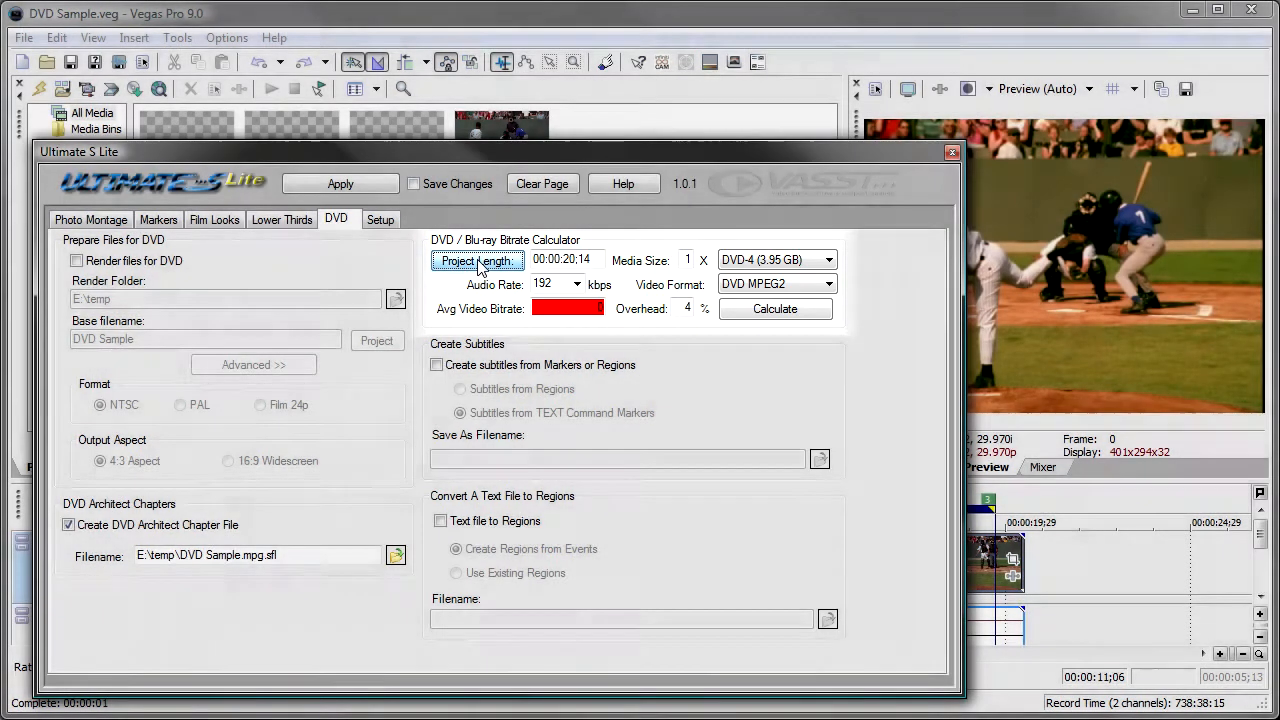
left_click(481, 267)
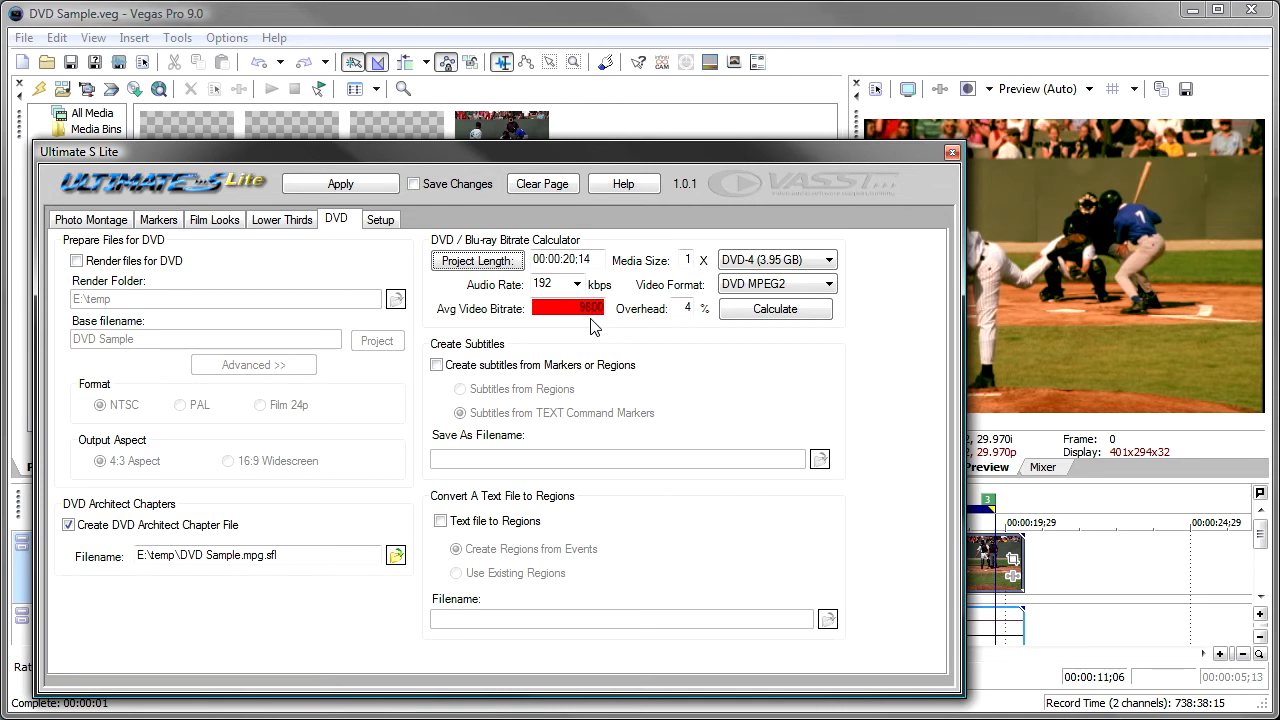
left_click(539, 259)
type("1")
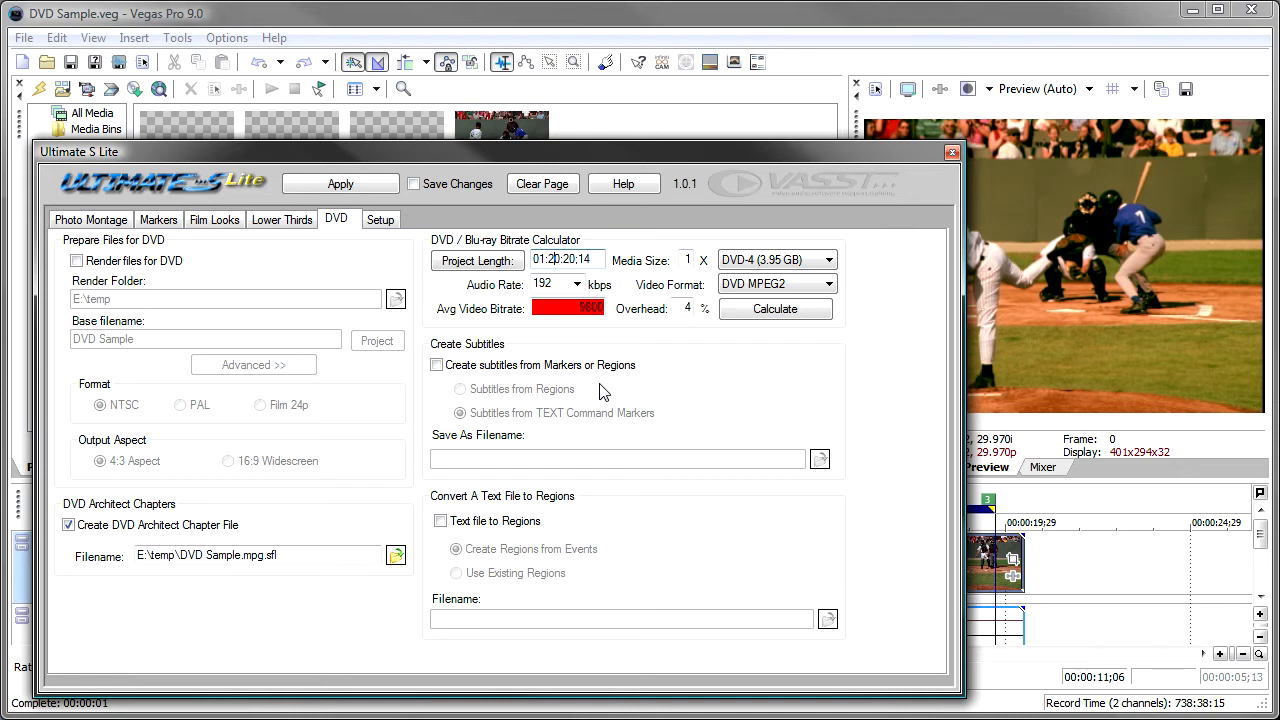
left_click(747, 312)
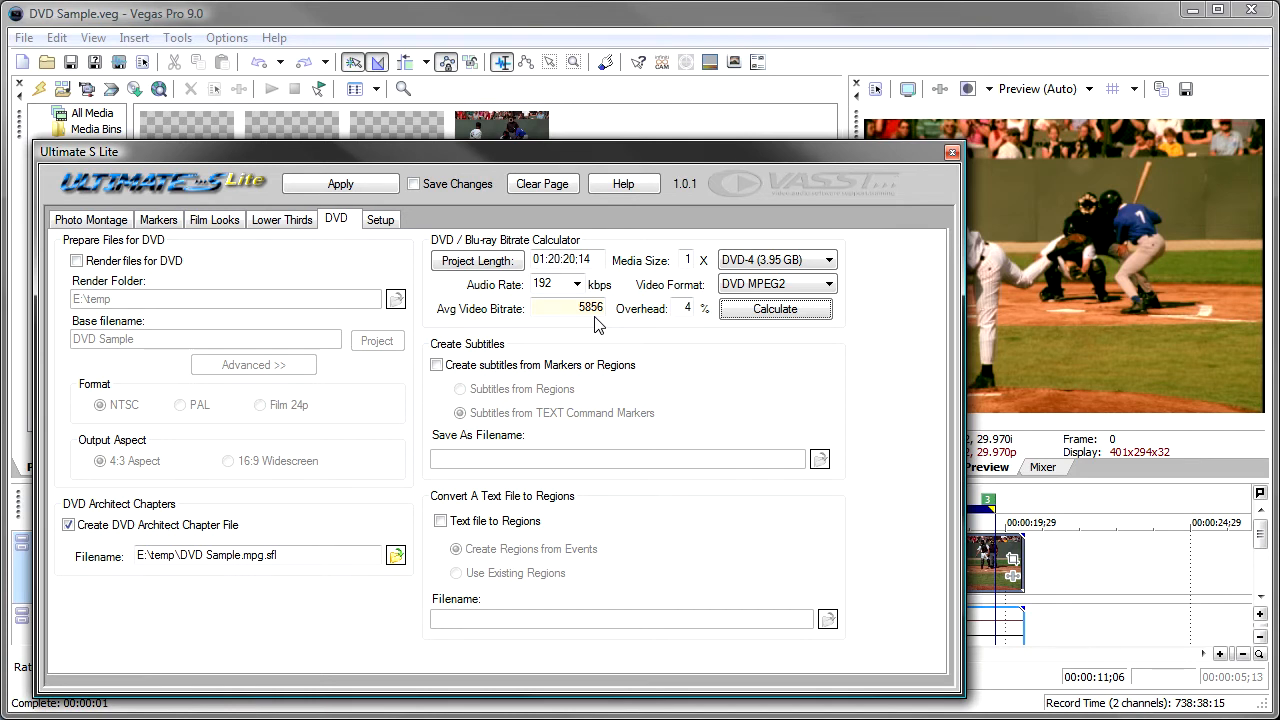
Recalculate the average video bitrate with the media size set to 2 DVD-4 discs.
double_click(685, 258)
type("2")
left_click(757, 310)
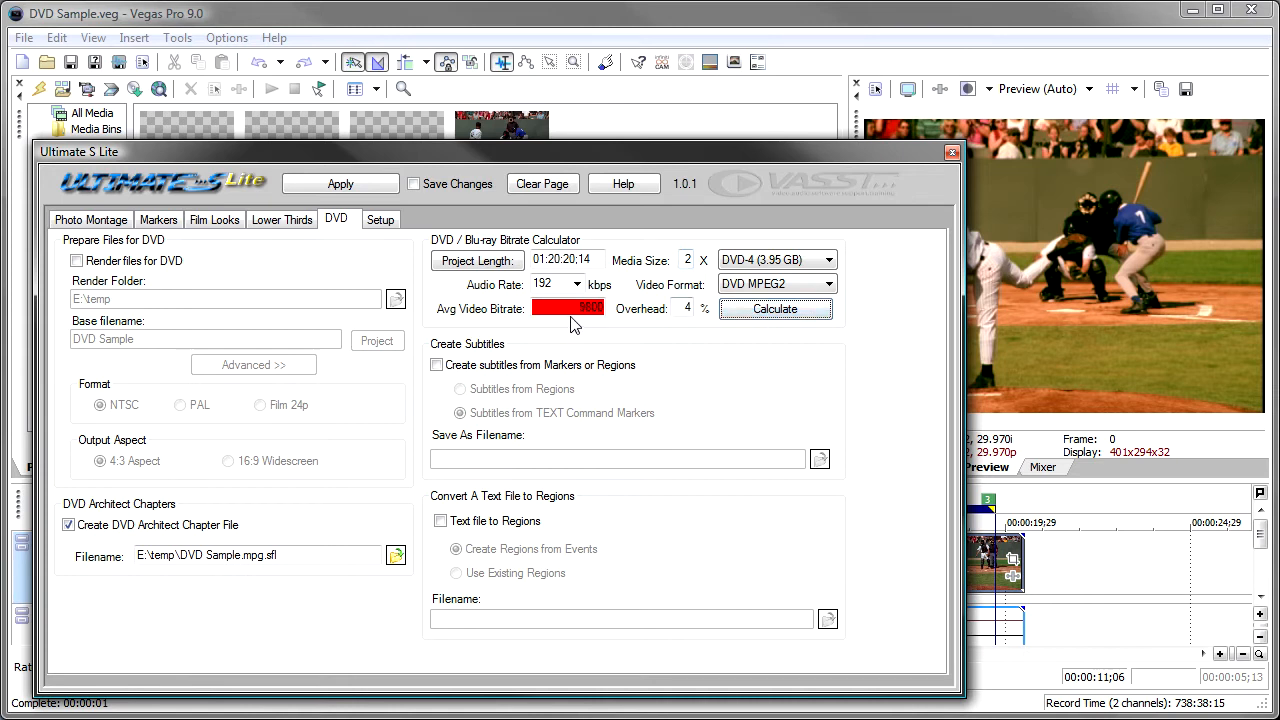
Set the media size to 1 DVD-5 (4.7 GB) disc and recalculate the average video bitrate.
double_click(682, 260)
type("1")
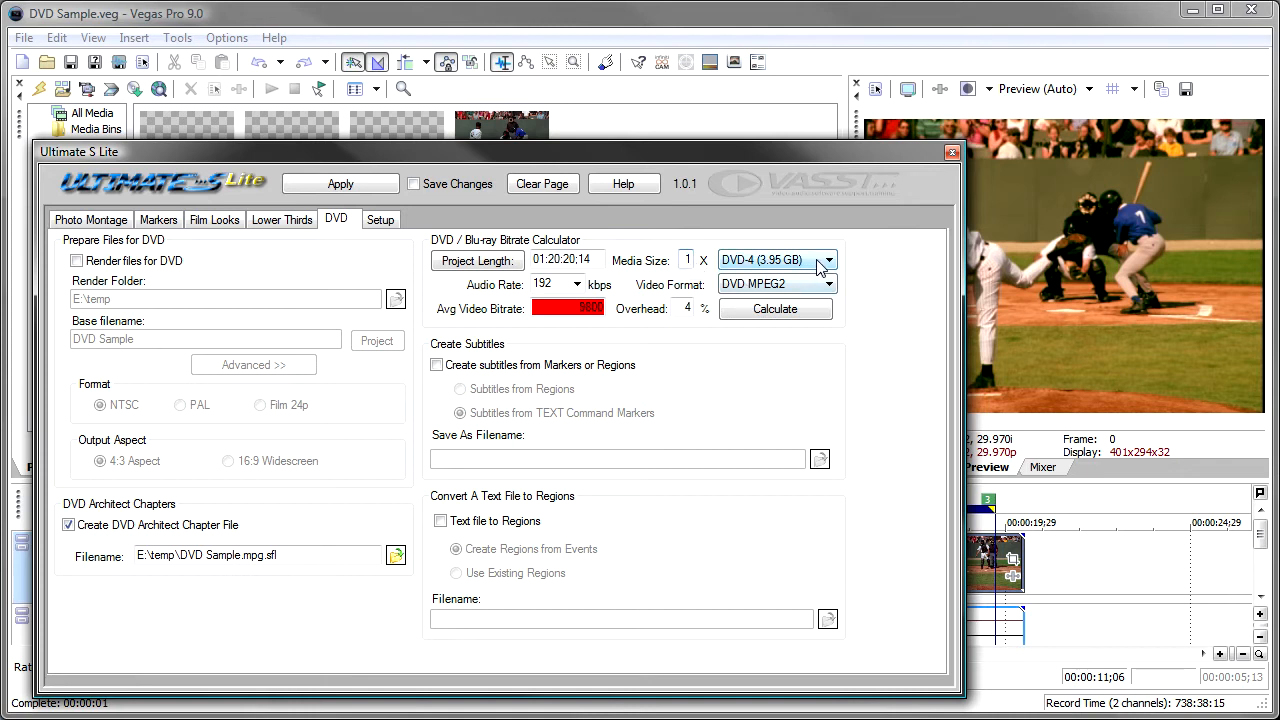
left_click(822, 262)
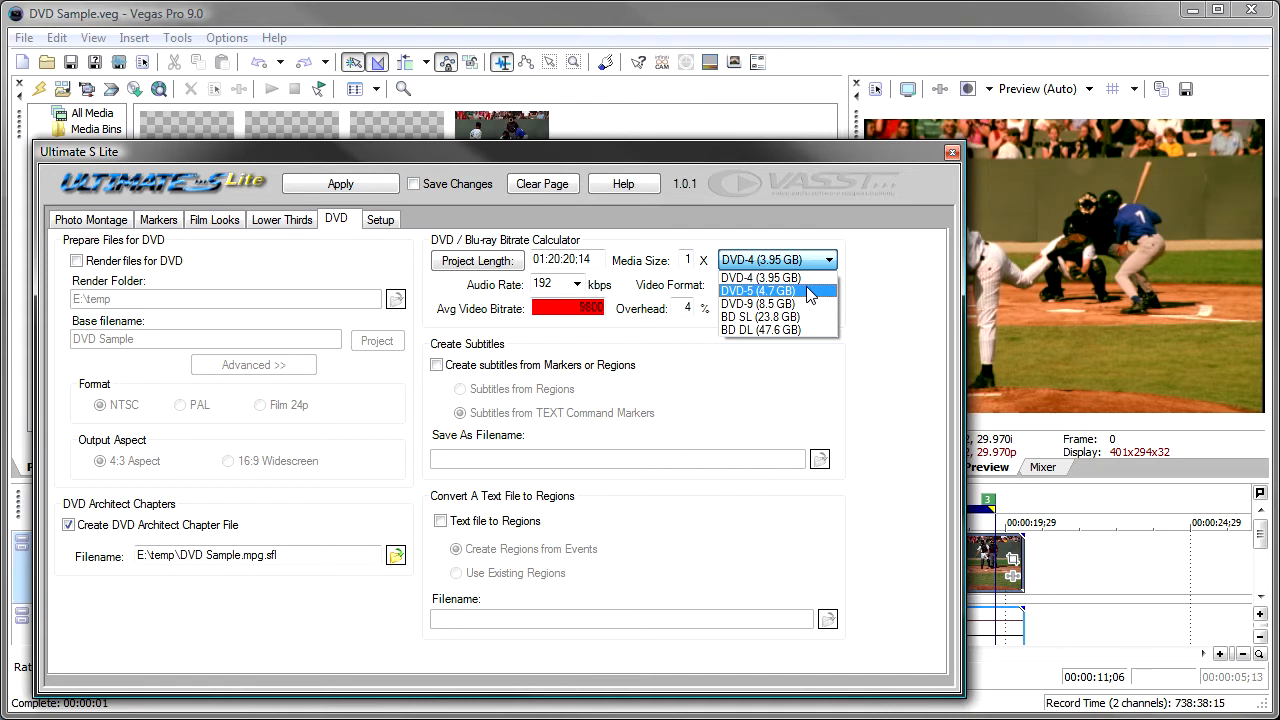
left_click(809, 291)
left_click(790, 312)
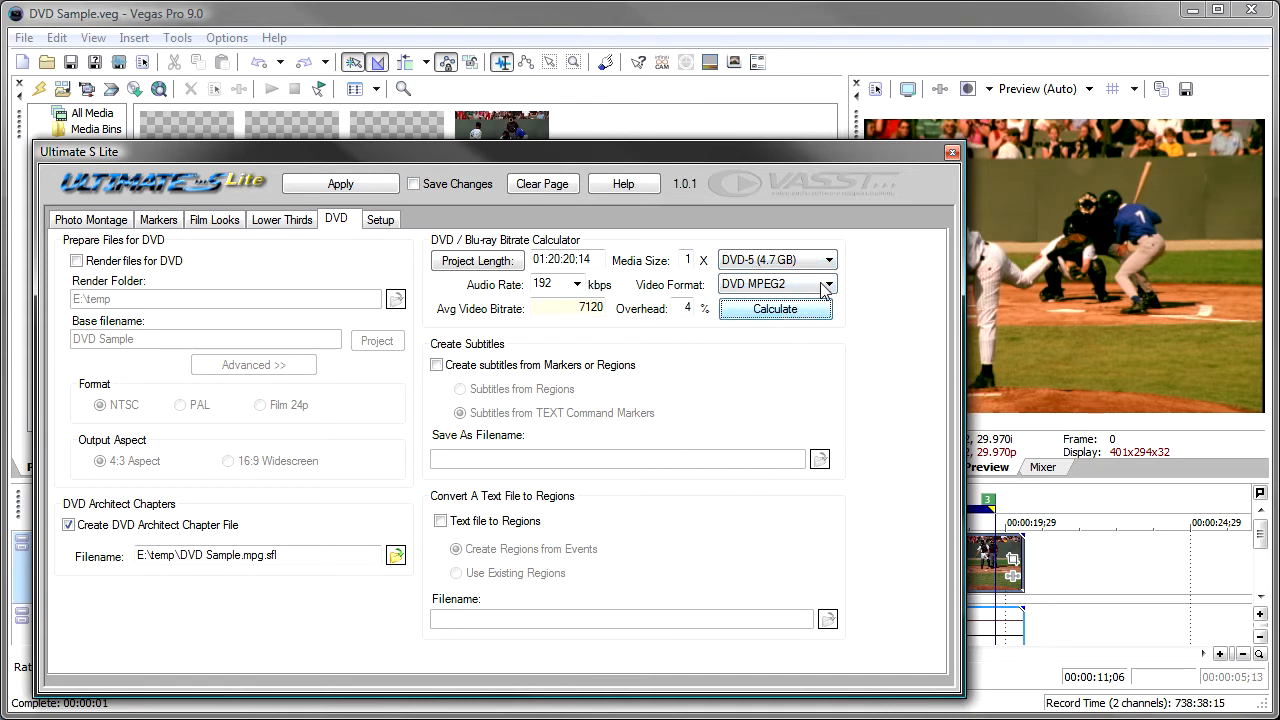
Review the available disc types and video formats, keeping DVD-5 (4.7 GB) and DVD MPEG2.
left_click(826, 263)
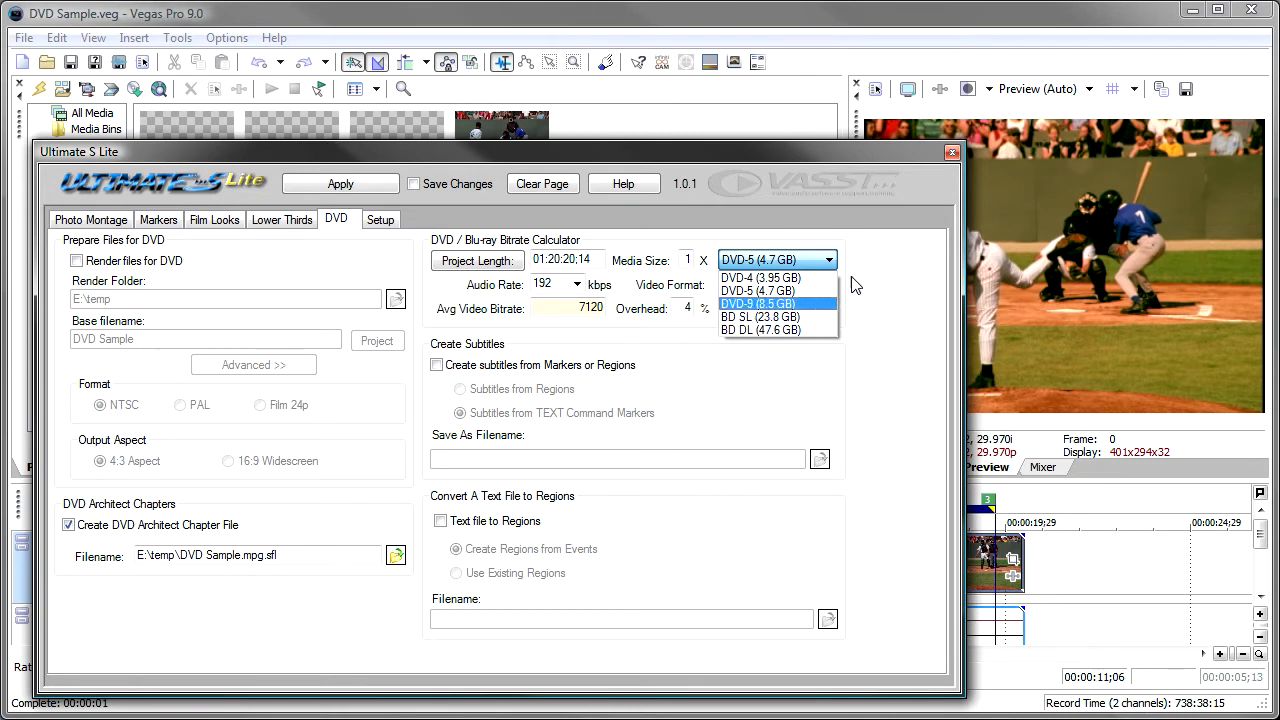
left_click(808, 291)
left_click(820, 289)
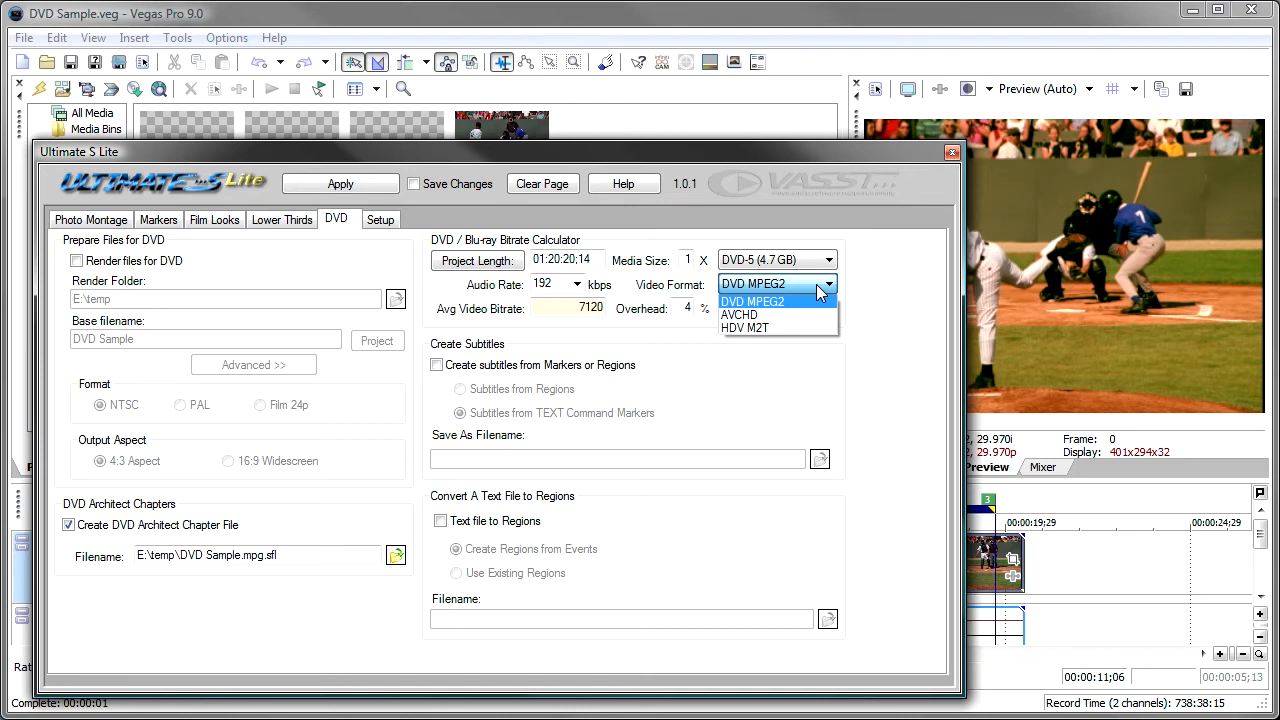
left_click(866, 285)
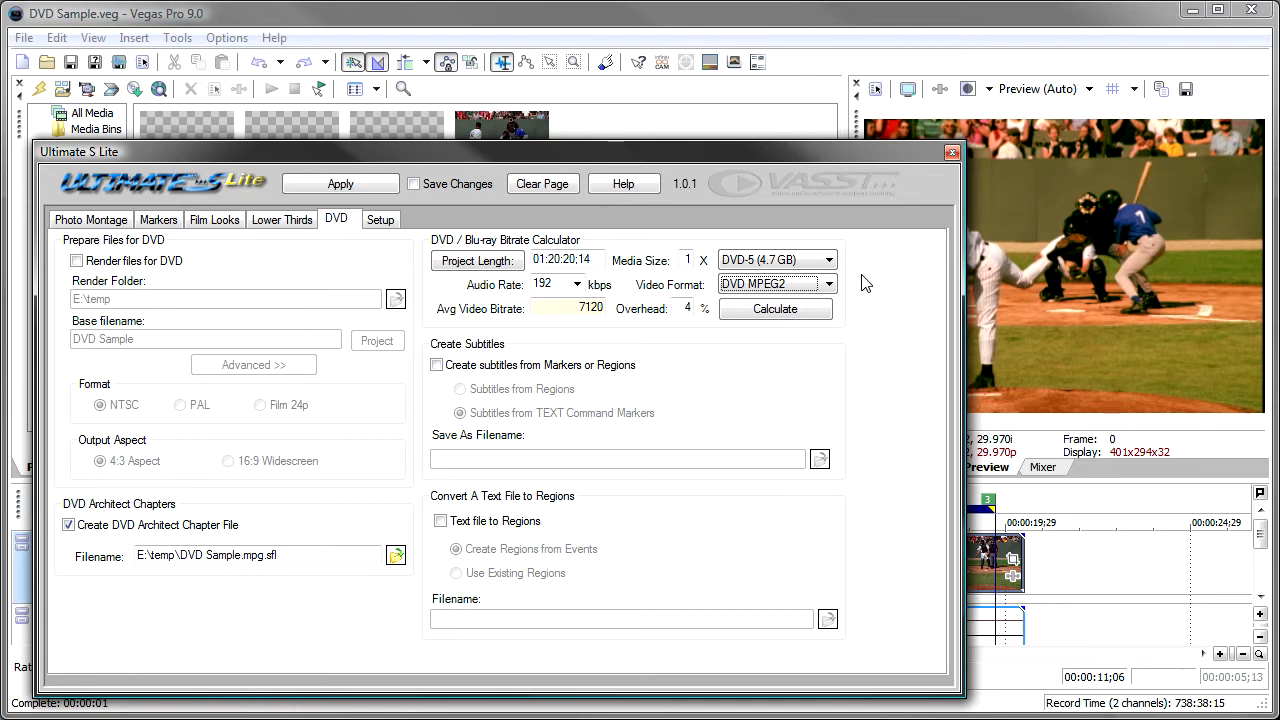
Set up a MainConcept MPEG-2 render of the project using the DVD Architect NTSC video stream template.
left_click(119, 63)
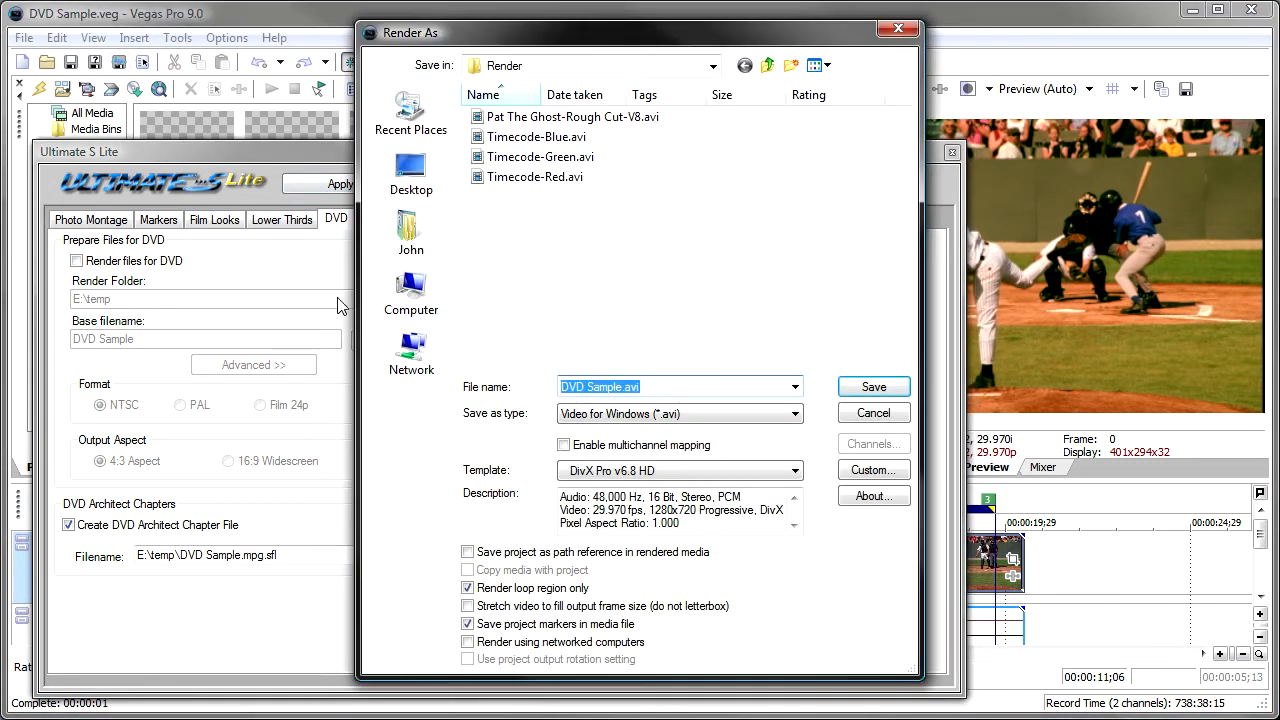
left_click(796, 414)
left_click(700, 536)
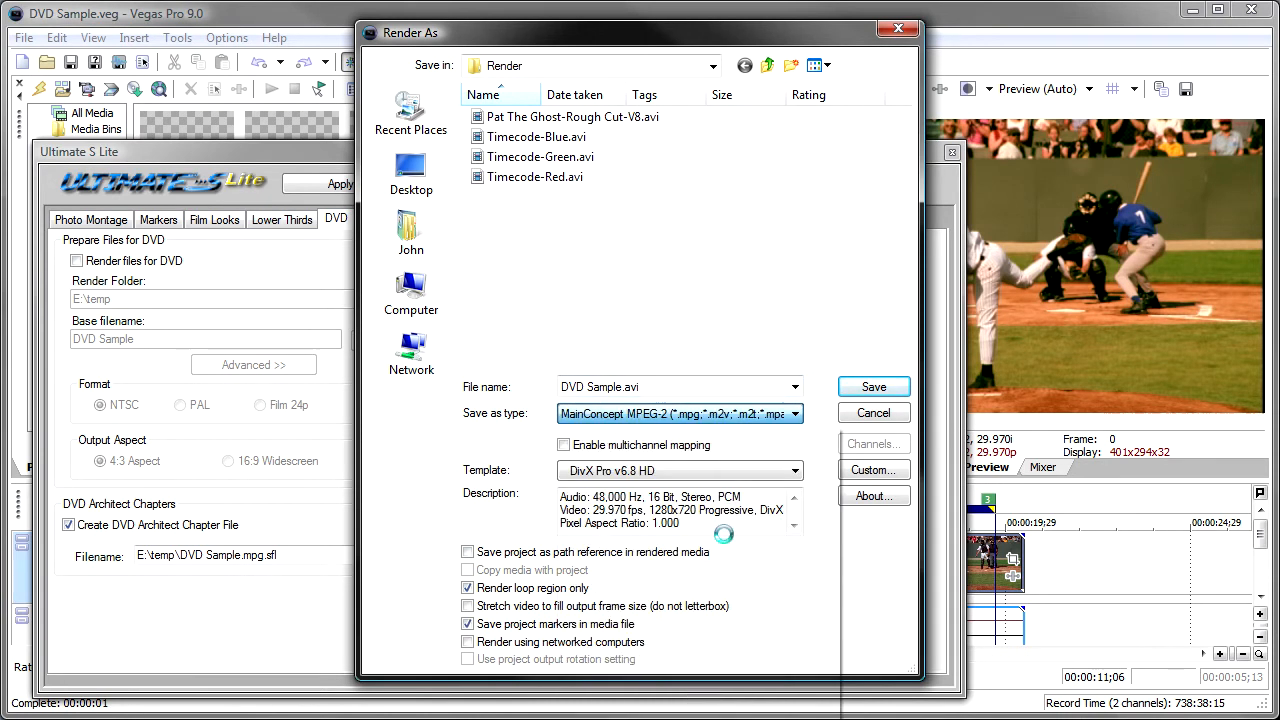
left_click(794, 471)
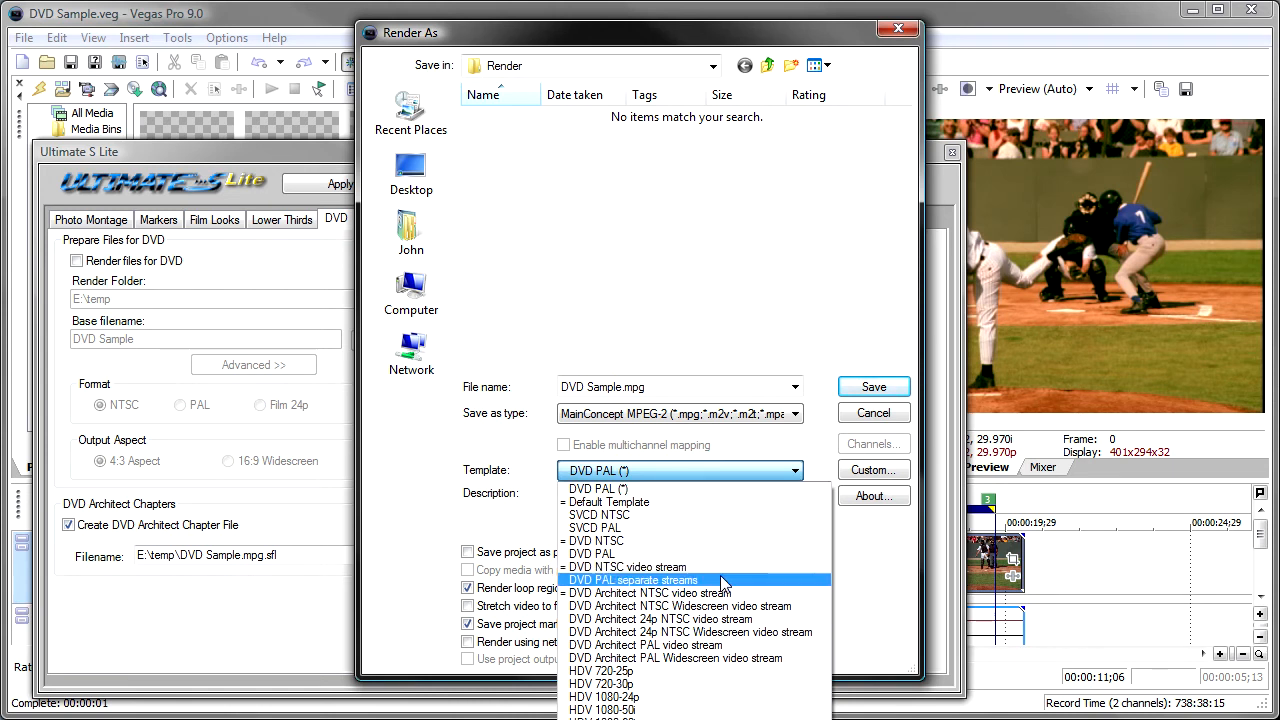
left_click(762, 593)
Customize the MPEG-2 template's average variable bit rate to 5,800,000 bps, then cancel the render setup.
left_click(866, 470)
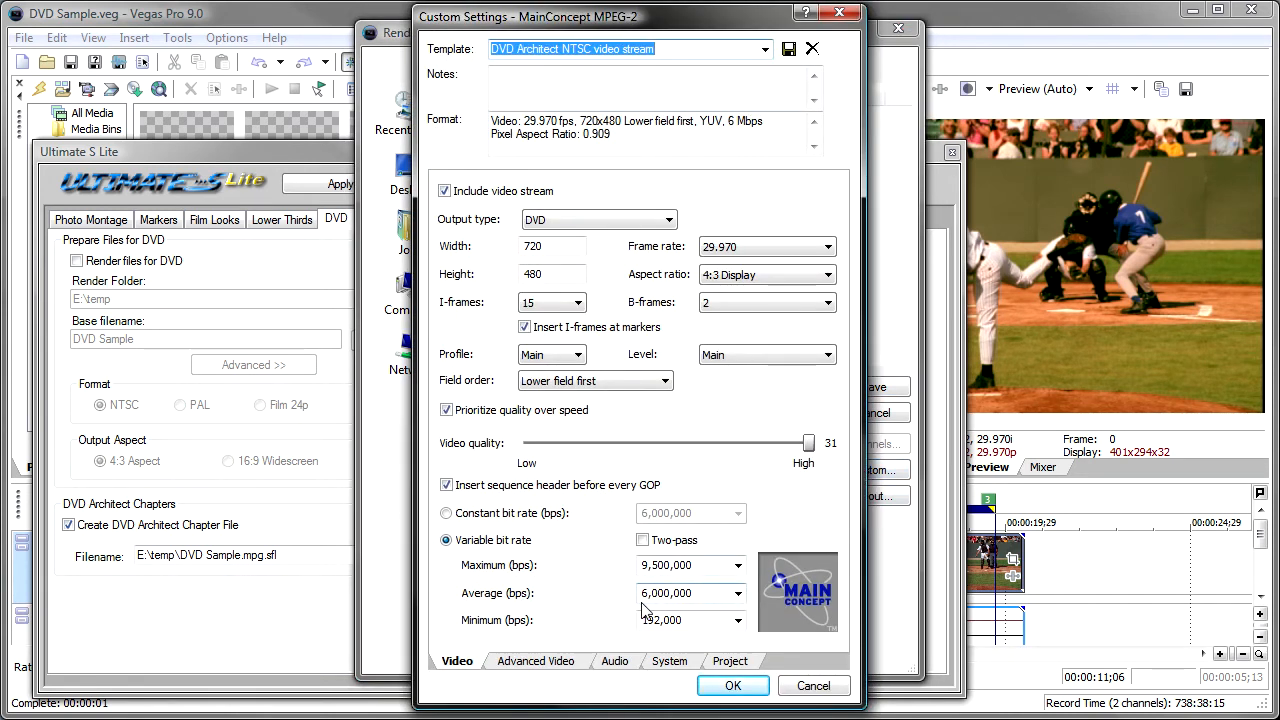
left_click_drag(700, 593, 620, 597)
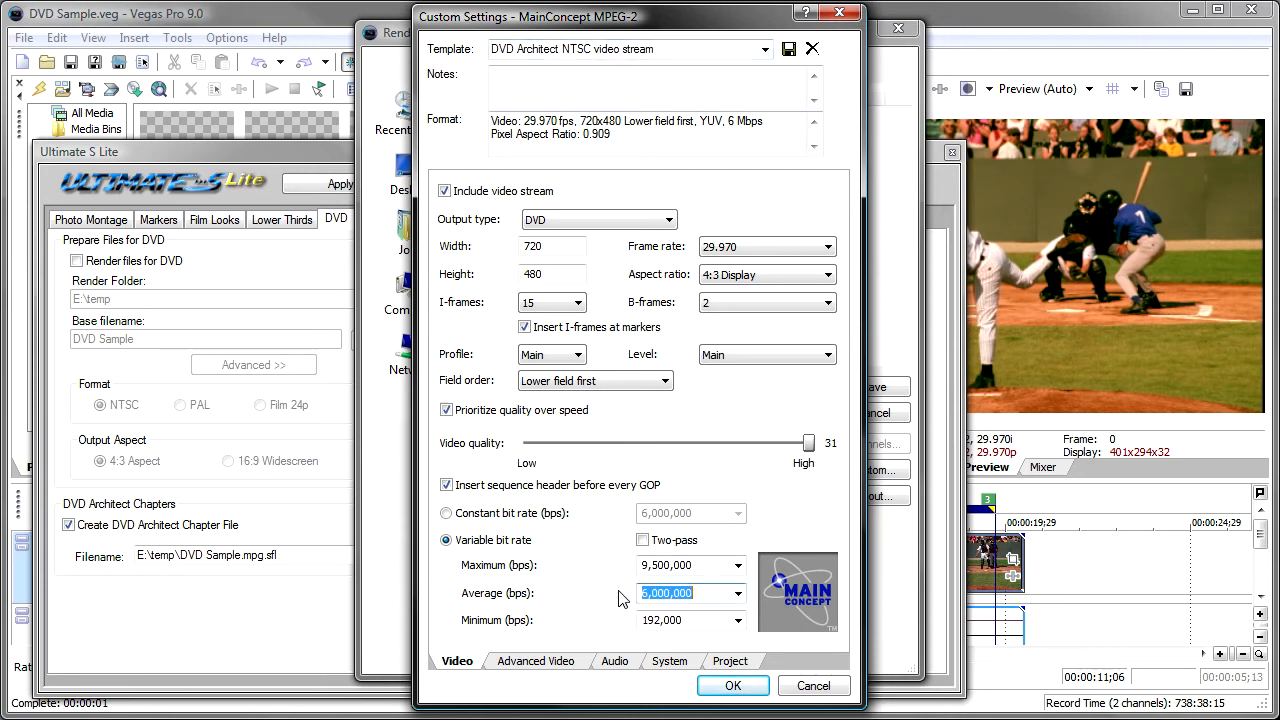
type("58")
key("BackSpace")
type(",000,0")
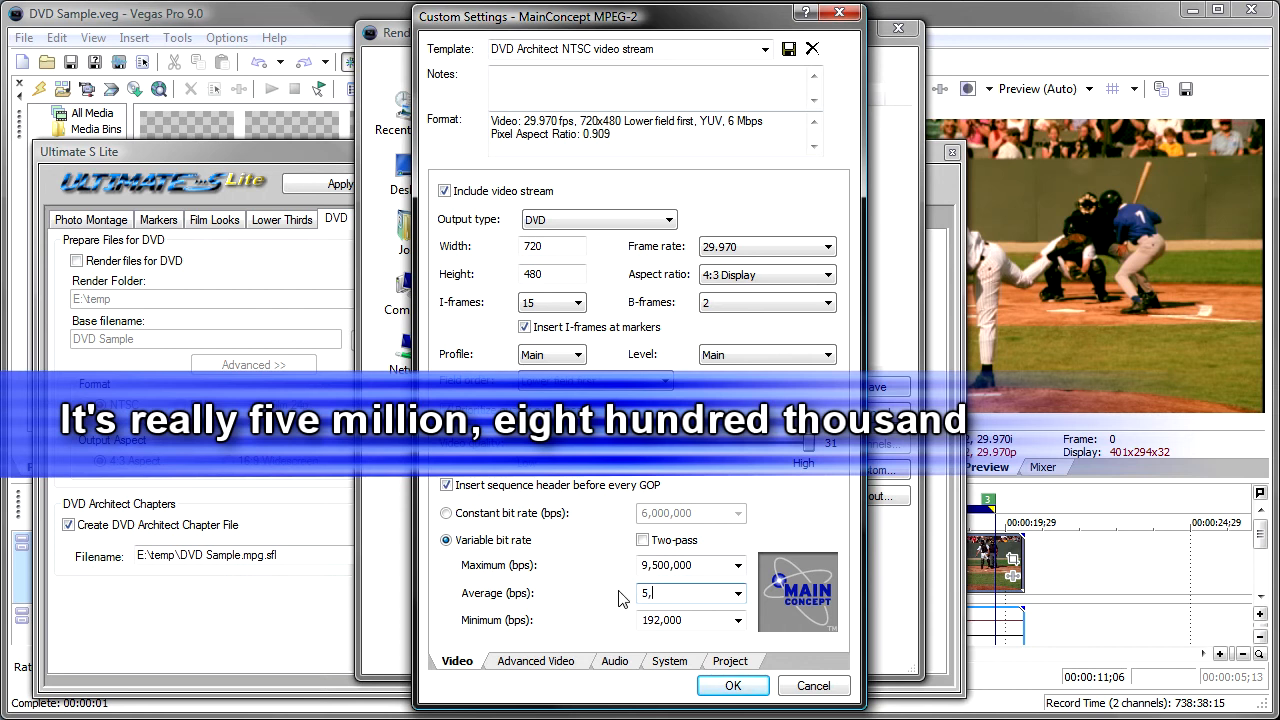
key("BackSpace")
key("BackSpace")
key("BackSpace")
key("BackSpace")
key("BackSpace")
type("800,000")
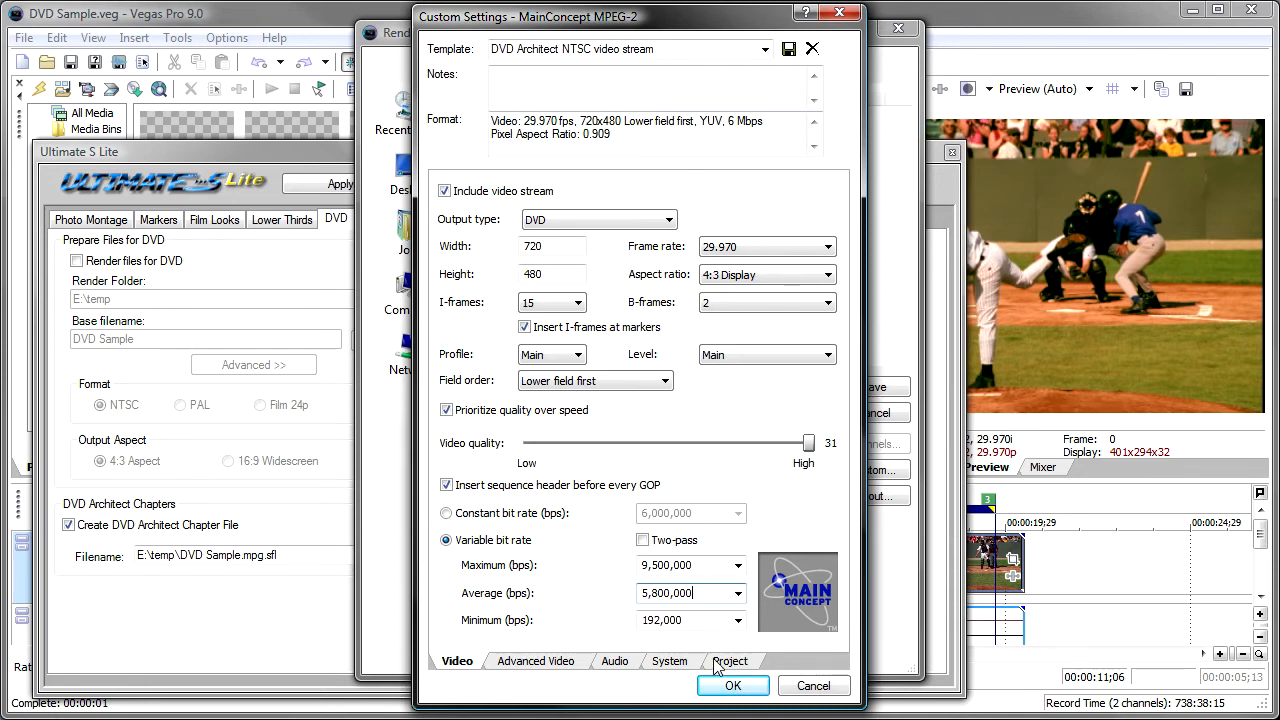
left_click(728, 687)
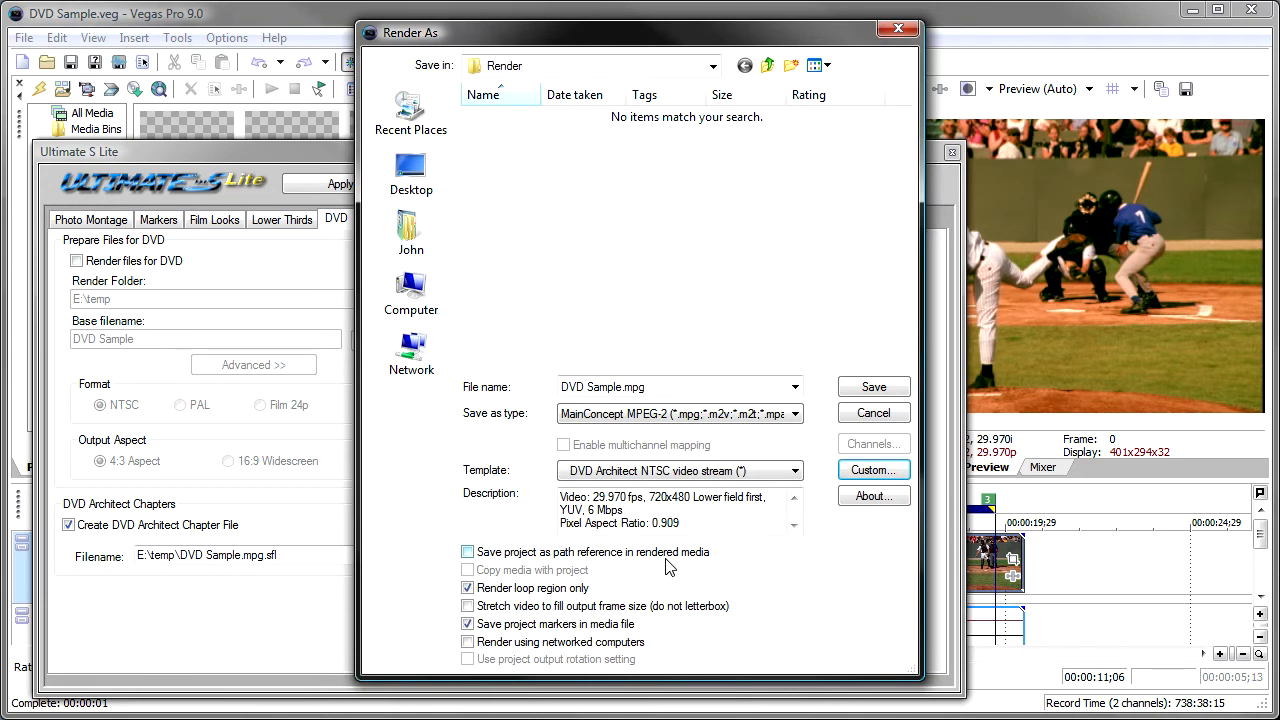
left_click(848, 418)
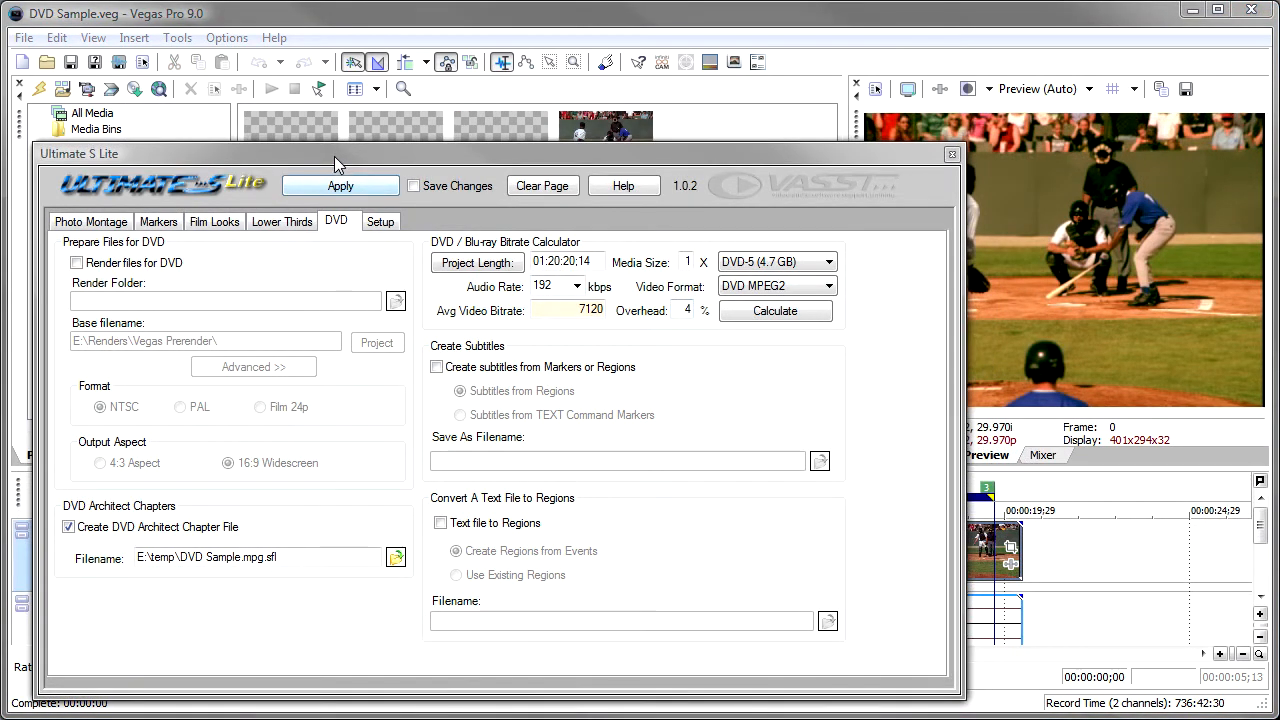
Dock the Ultimate S Lite window and inspect the three labelled timeline regions, placing the cursor within each one.
left_click_drag(335, 165, 317, 122)
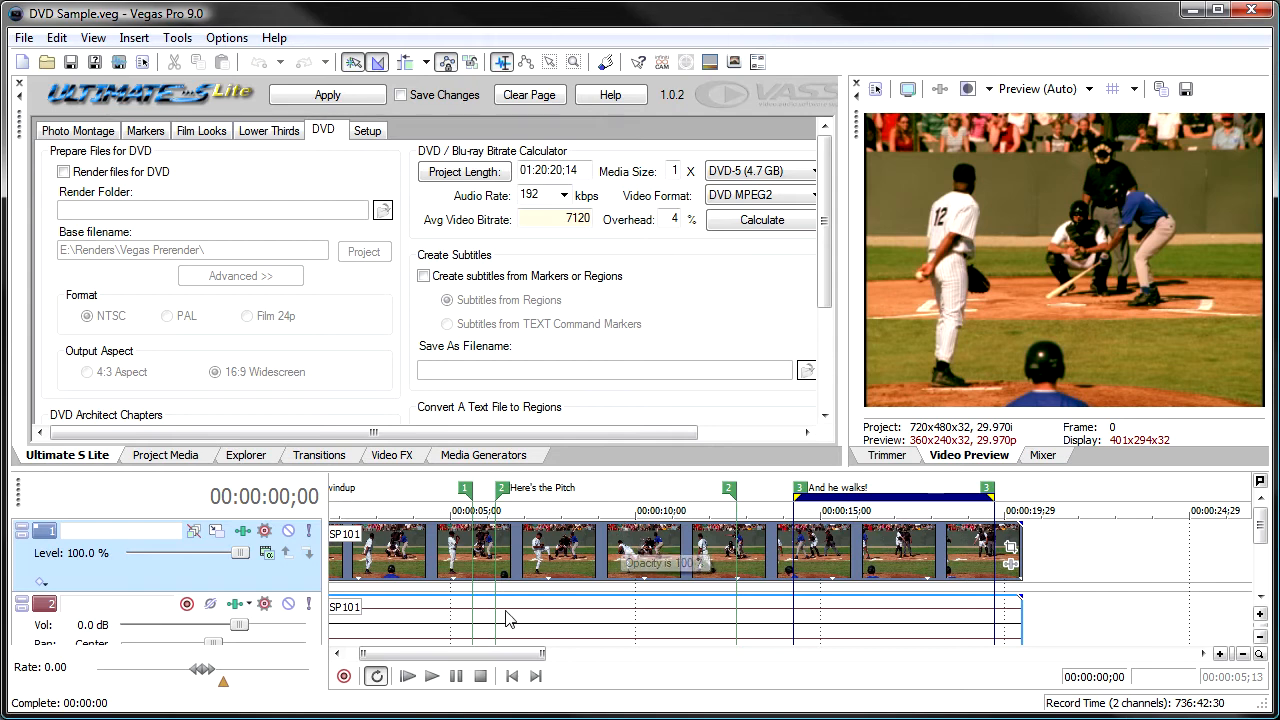
left_click_drag(508, 655, 480, 656)
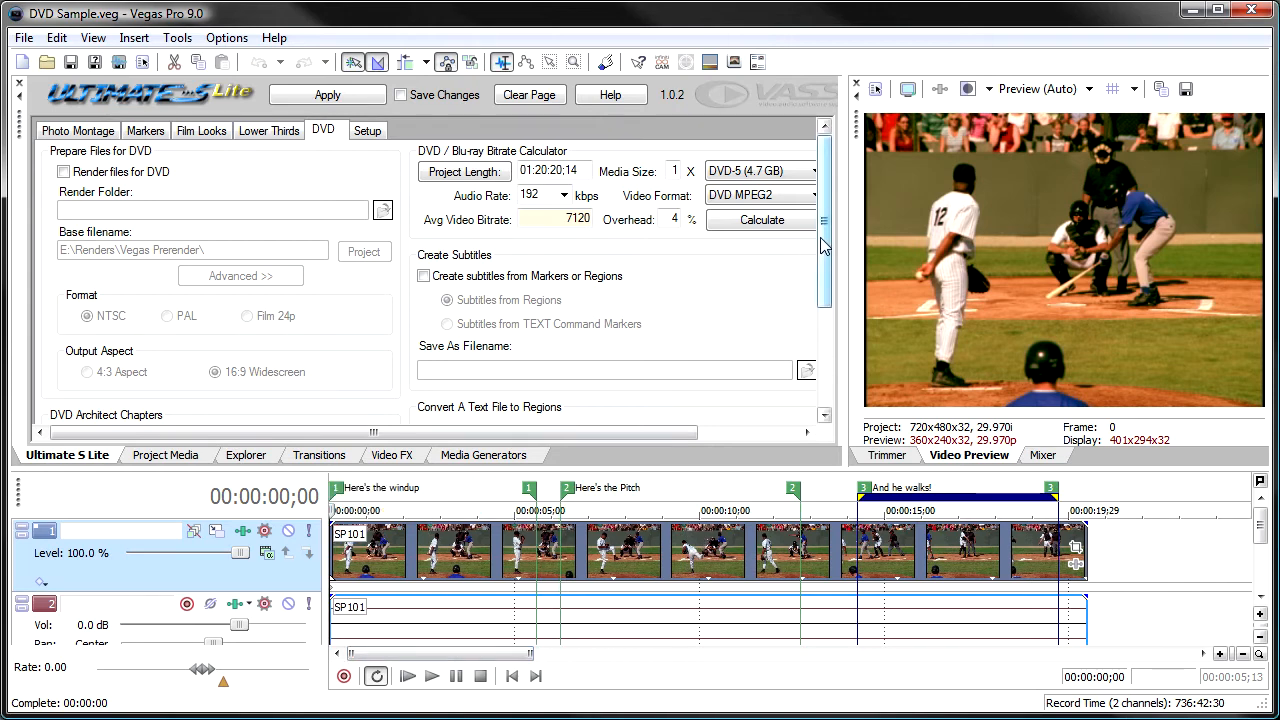
left_click_drag(824, 245, 824, 285)
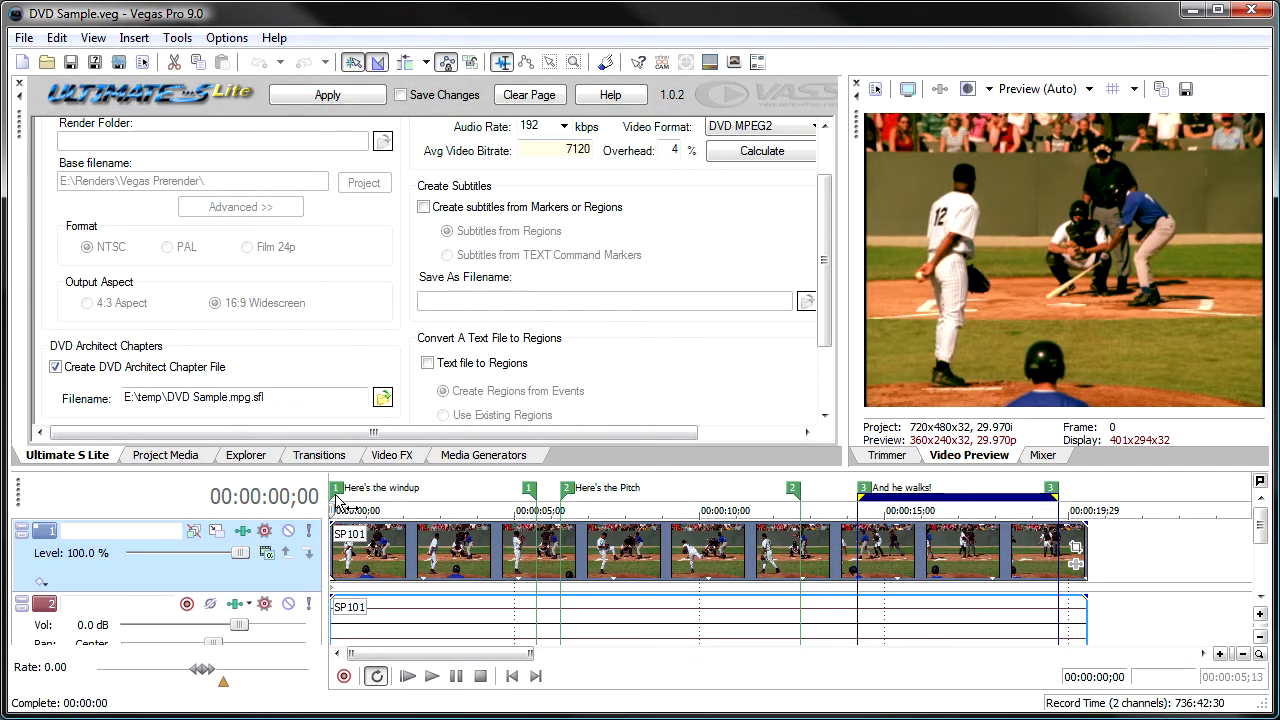
left_click(416, 509)
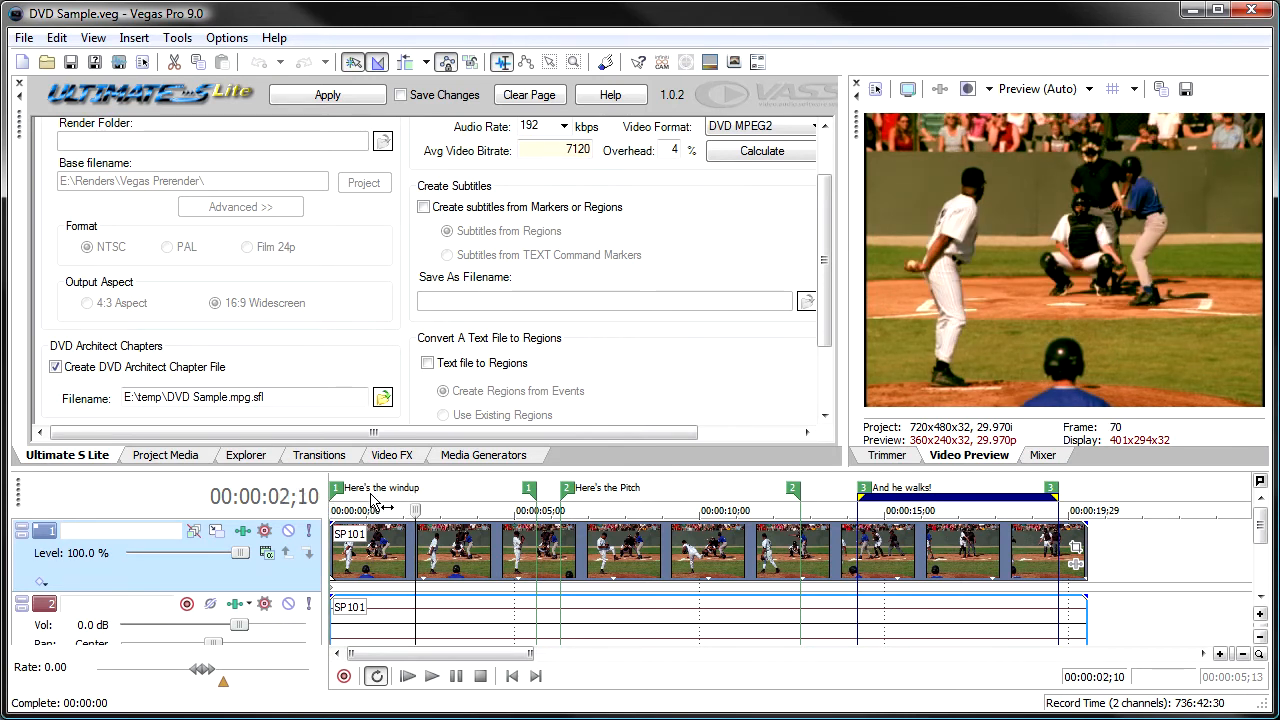
left_click(632, 500)
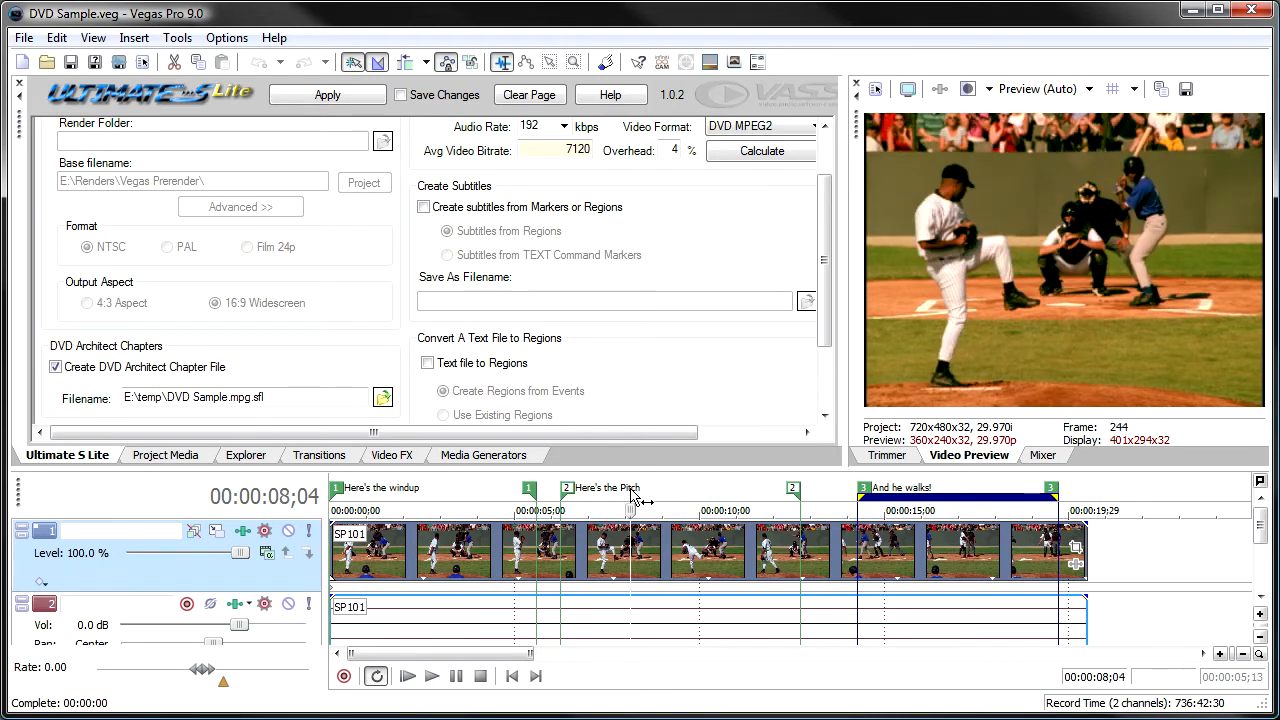
left_click(920, 500)
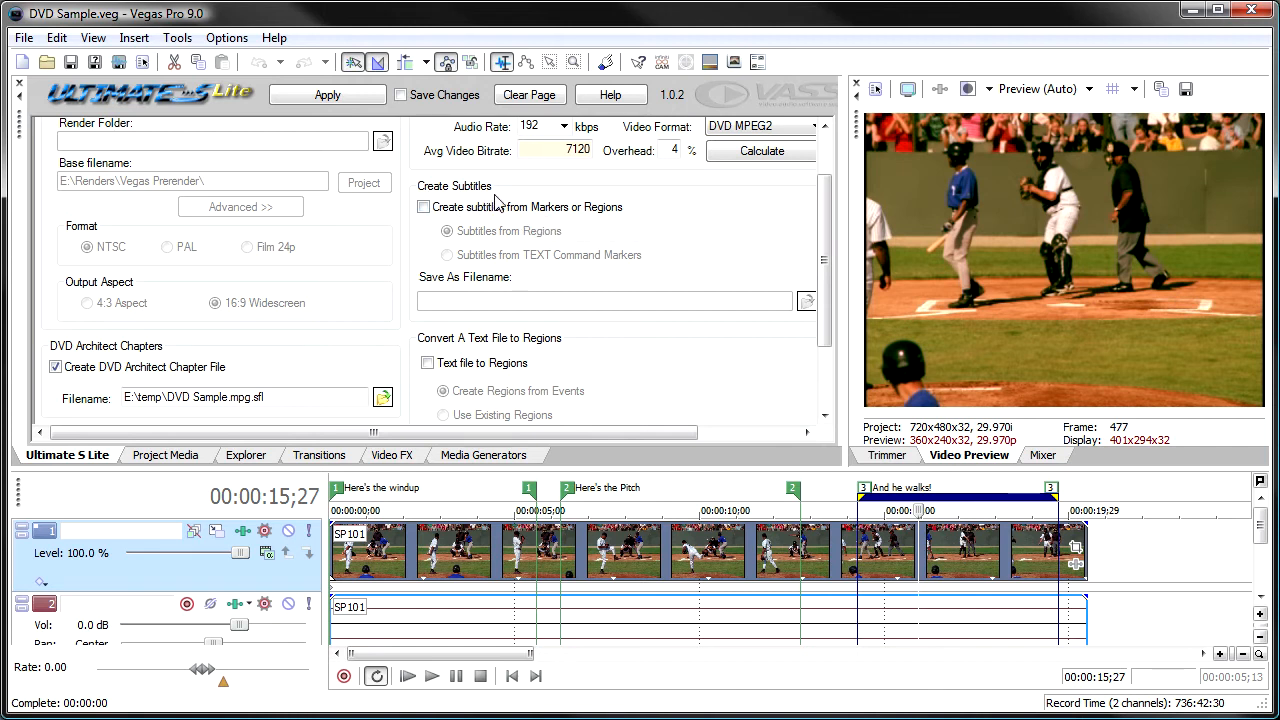
Enable creating subtitles from regions and set the subtitle output file to E:\temp\titles.sub.
left_click(426, 208)
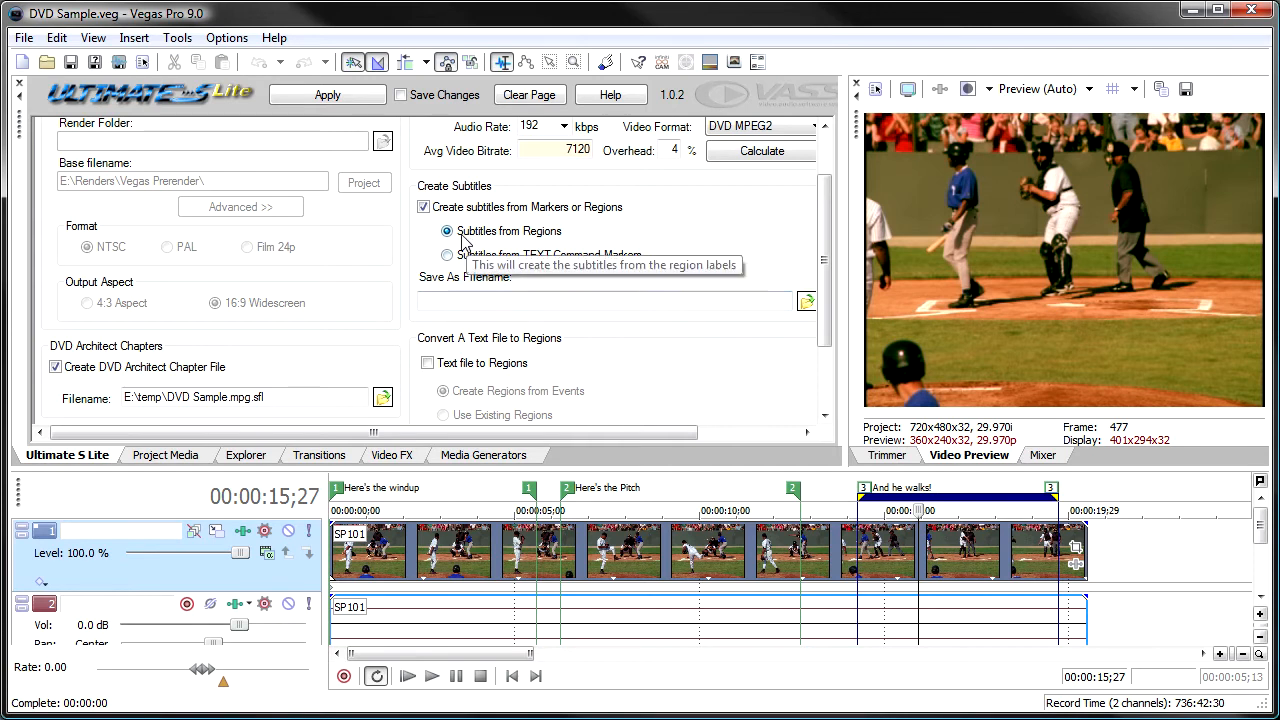
left_click(487, 297)
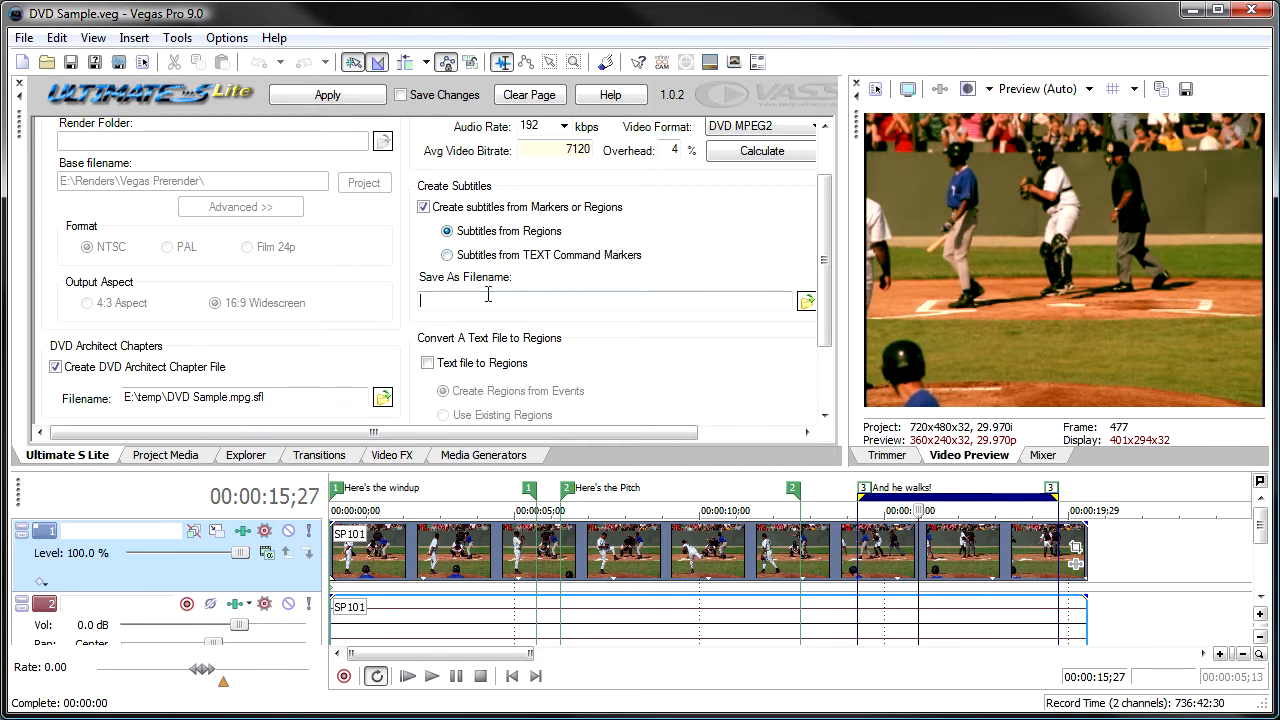
left_click(806, 302)
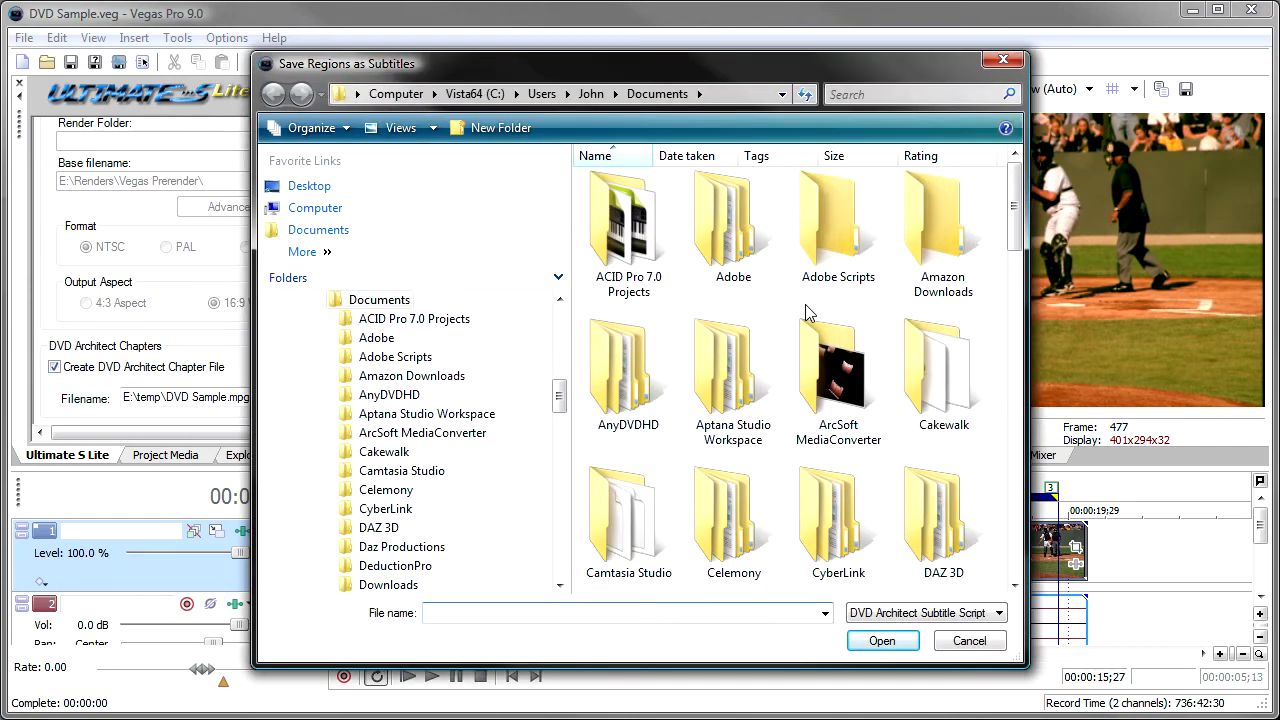
left_click(738, 96)
type("e:\temp")
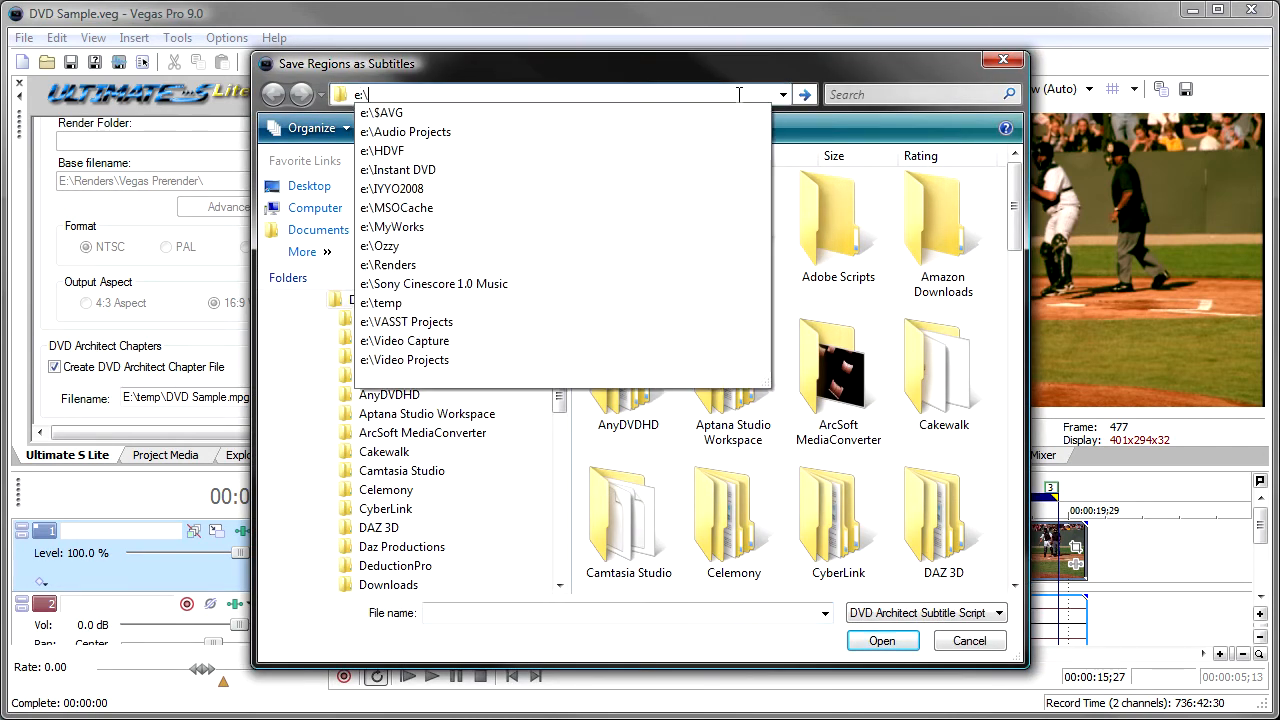
key("Return")
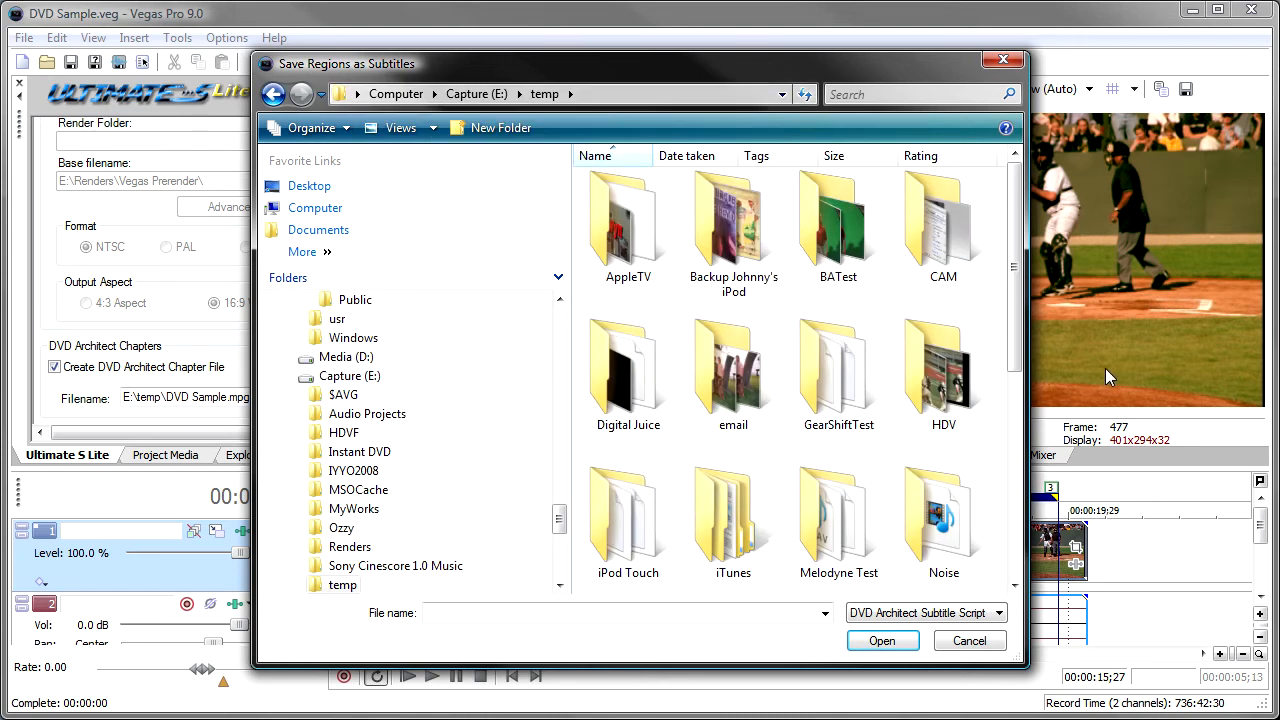
left_click(725, 614)
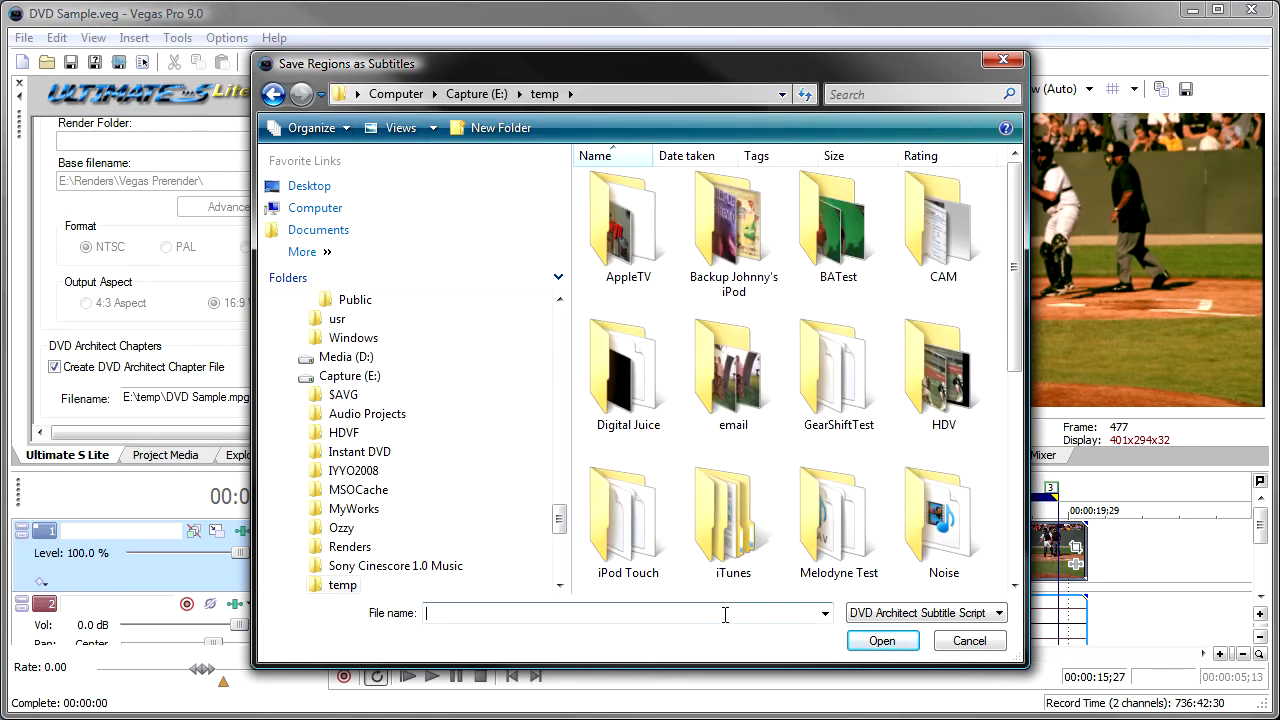
type("titles.sub")
left_click(880, 641)
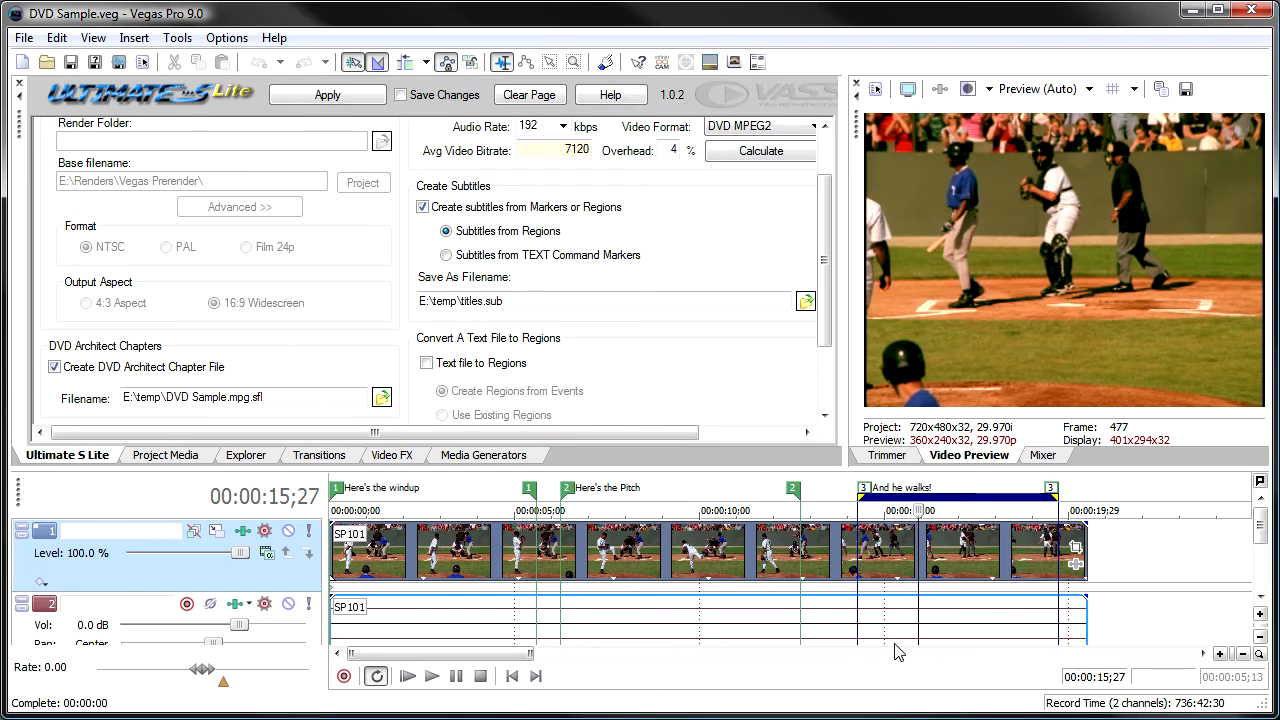
Clear the page's selected functions, re-enable subtitle creation from regions, and generate the subtitle file.
left_click(543, 95)
left_click(453, 208)
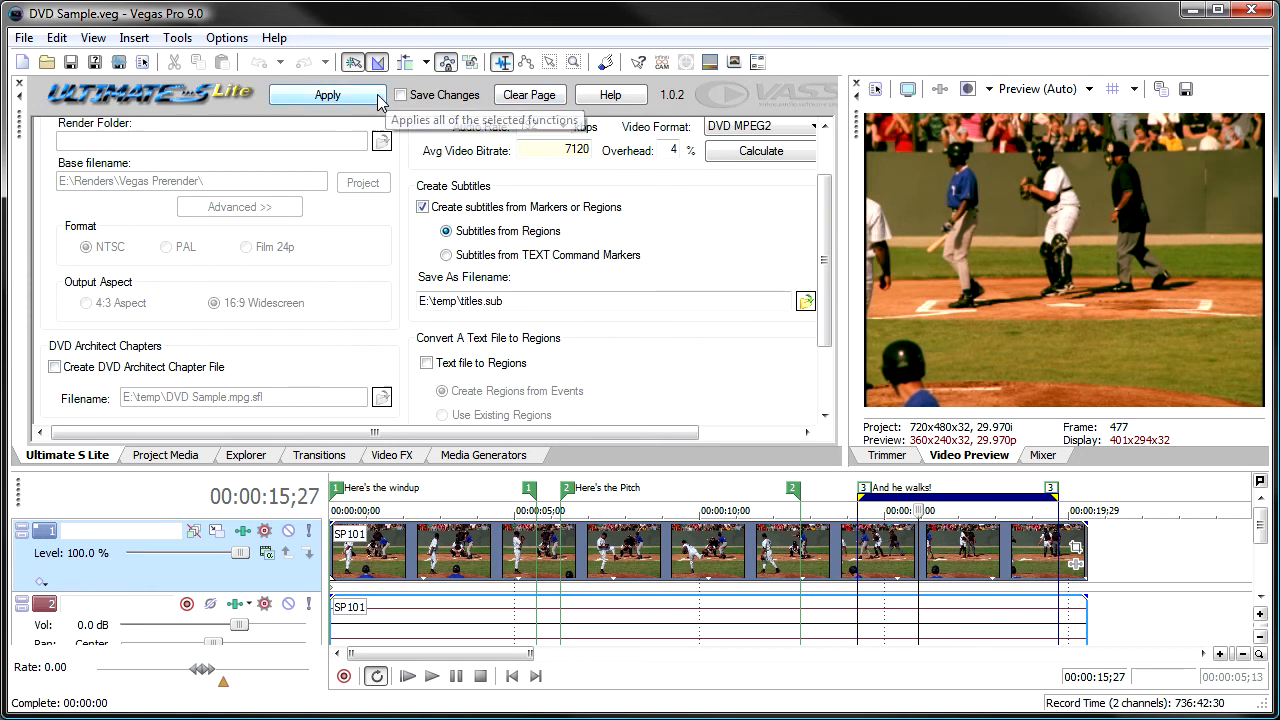
left_click(348, 104)
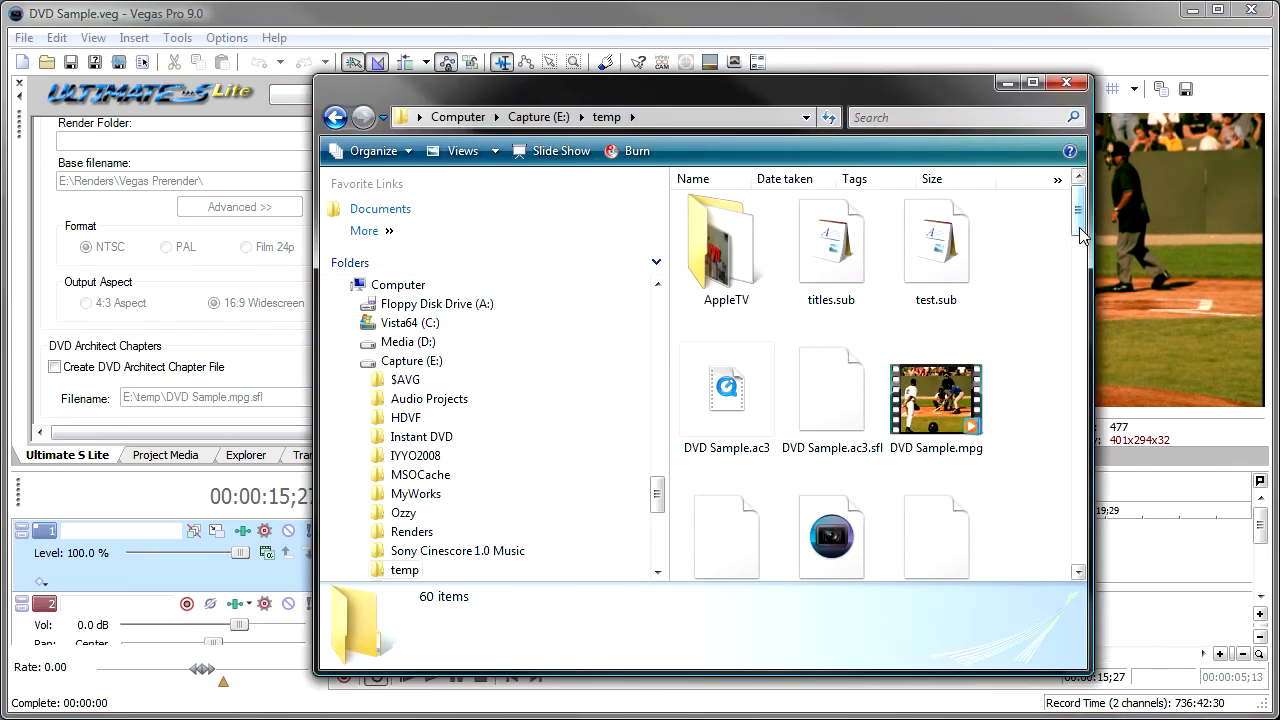
Open titles.sub from the E:\temp folder to review the exported subtitle lines, then close the file and the folder.
left_click(947, 258)
left_click(845, 258)
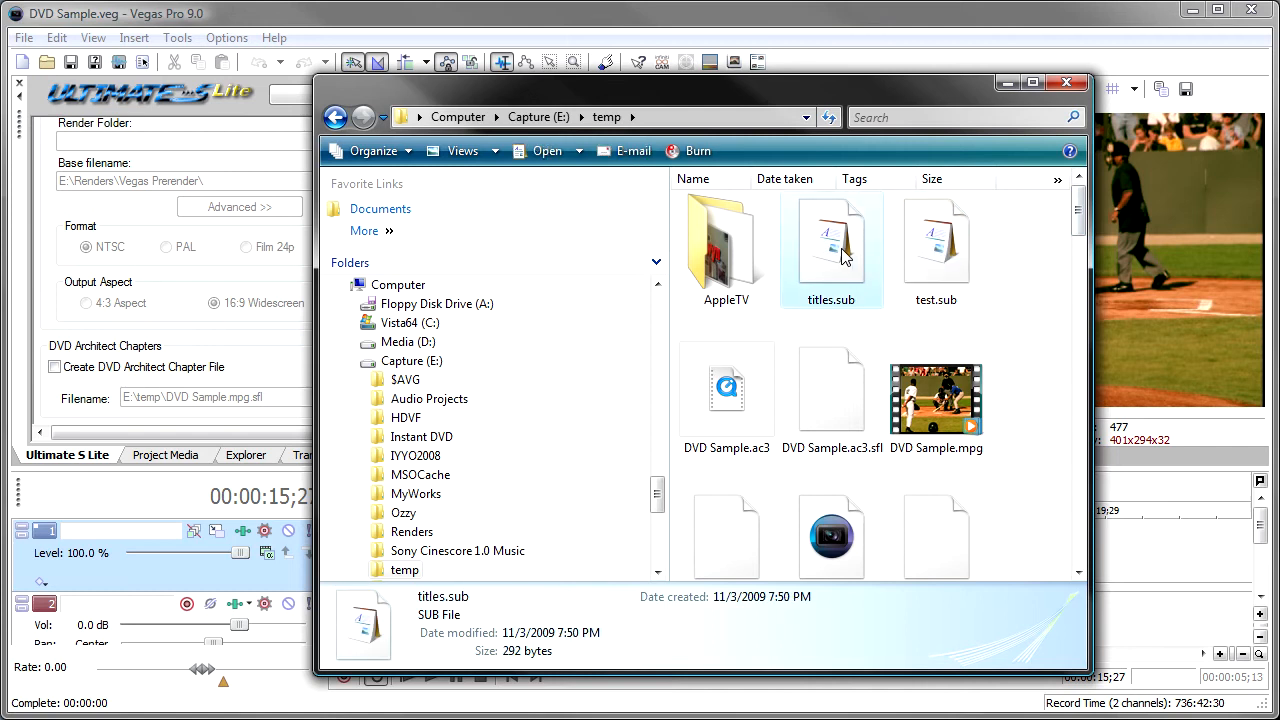
right_click(819, 259)
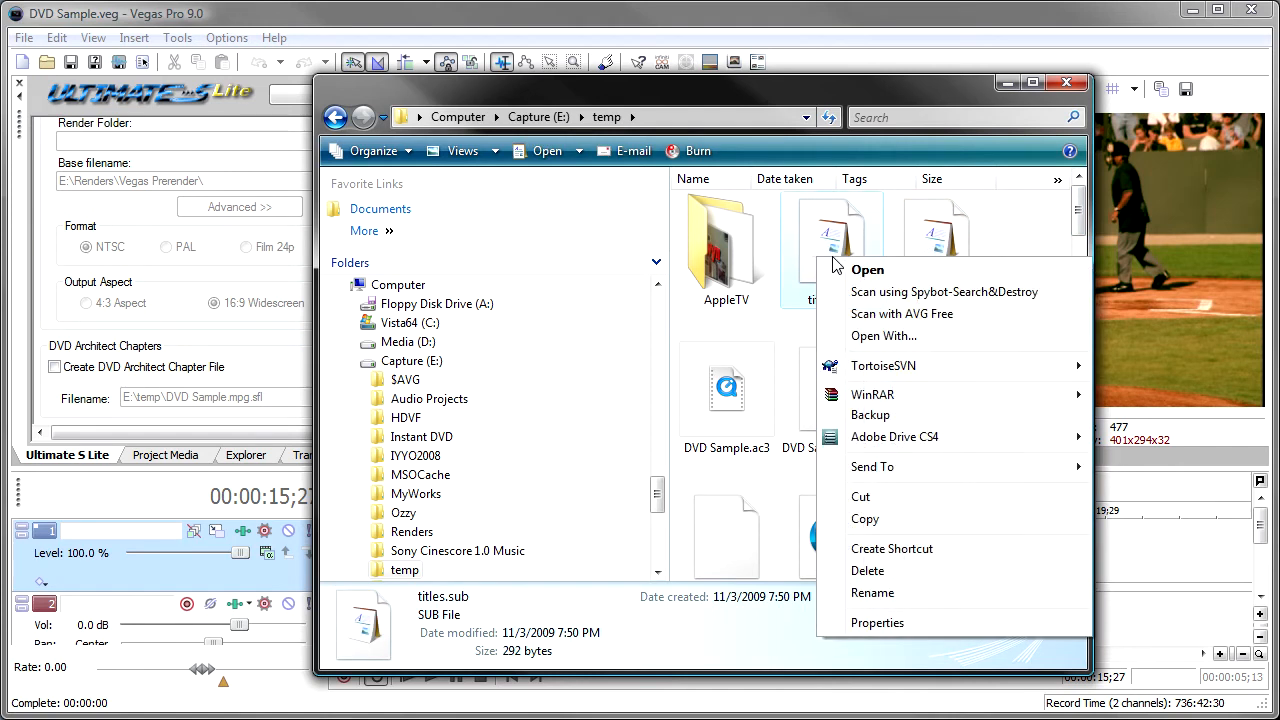
left_click(856, 275)
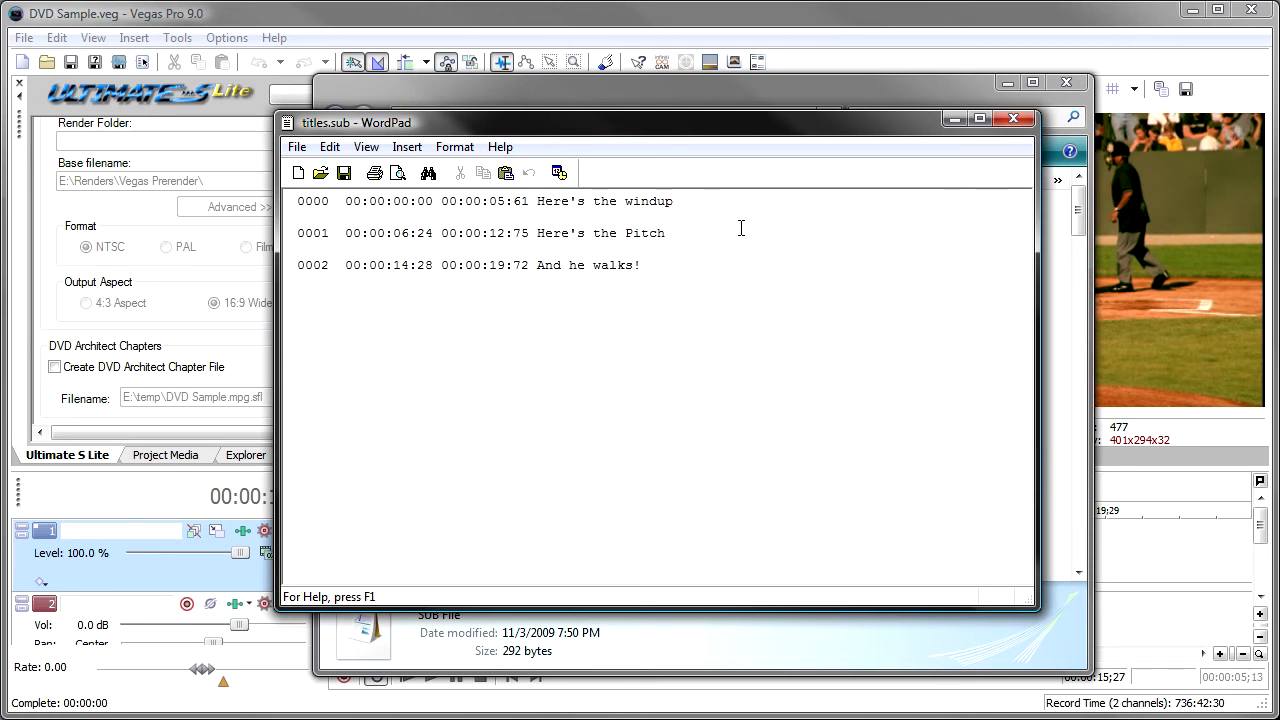
left_click(1013, 118)
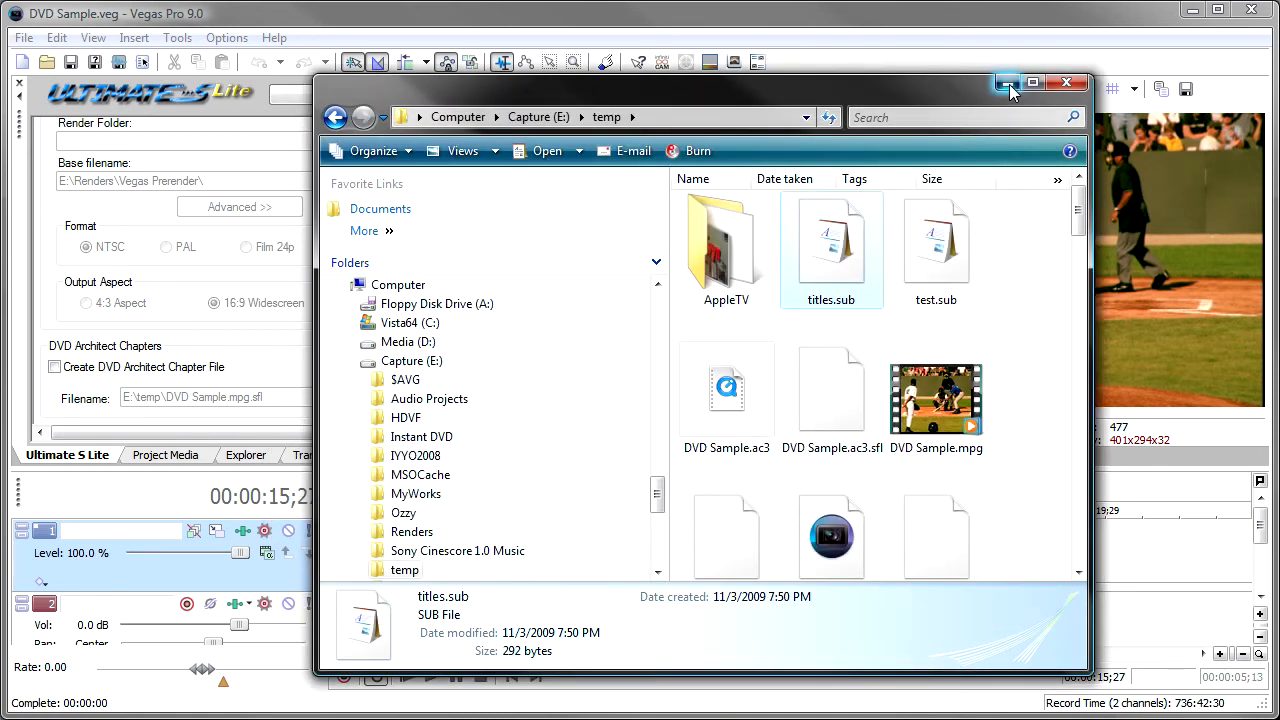
left_click(1066, 82)
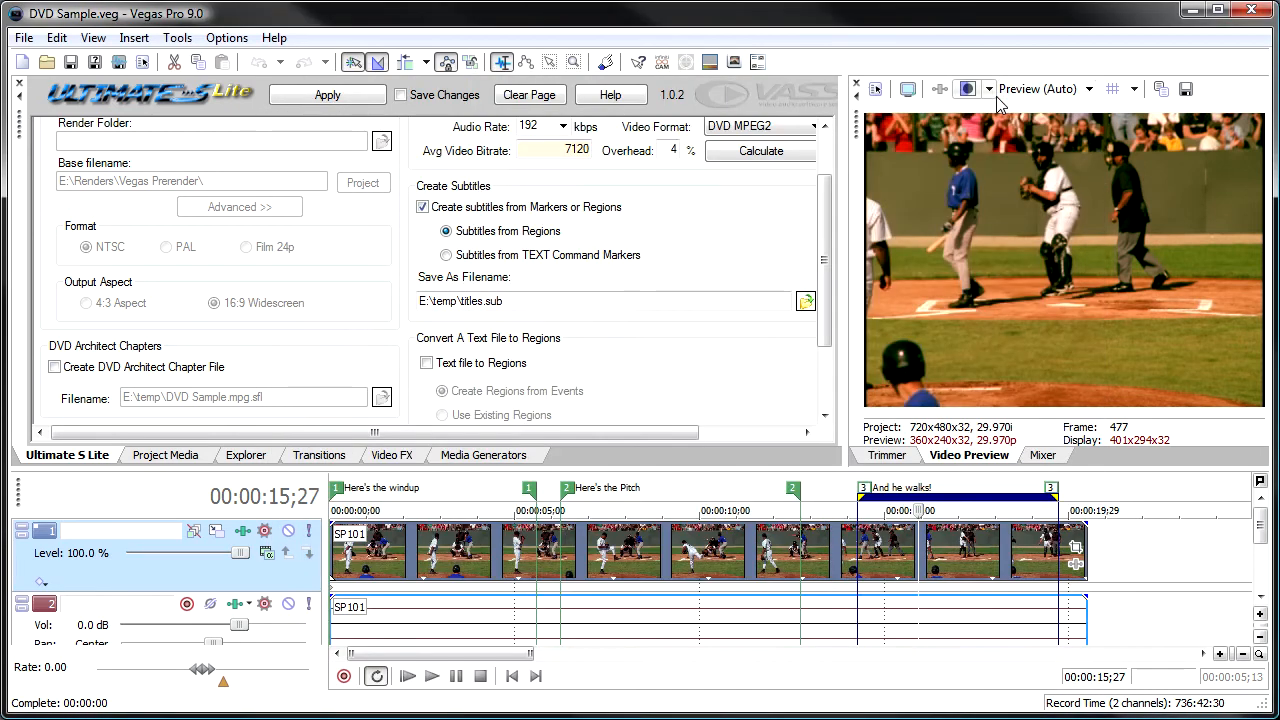
Turn off creating subtitles from markers or regions and delete all three labelled regions from the timeline.
left_click(422, 207)
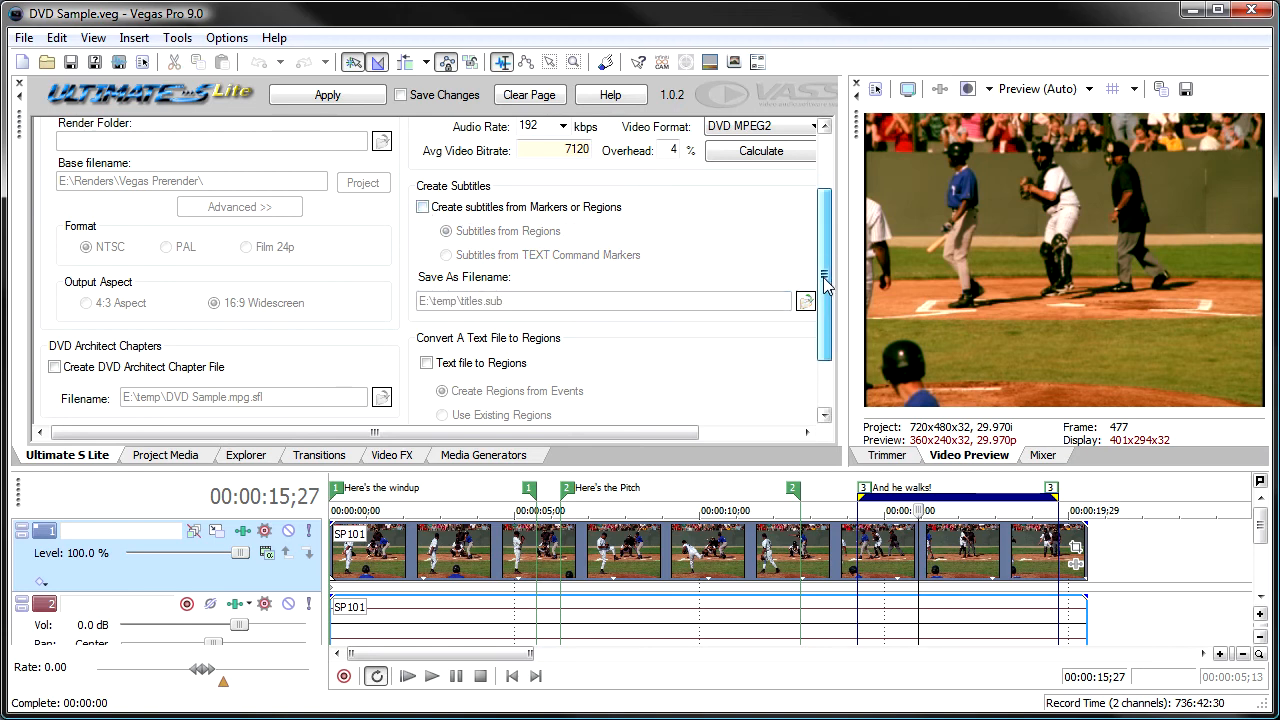
scroll(626, 294, "down", 3)
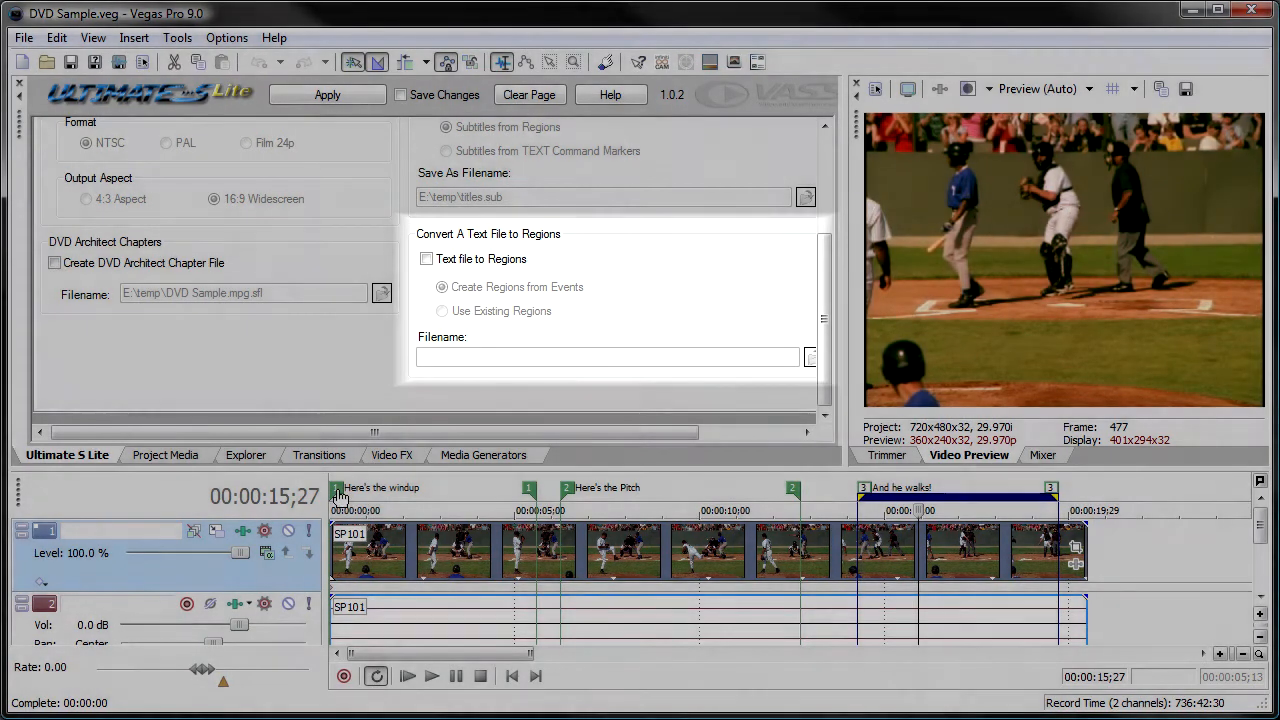
right_click(346, 495)
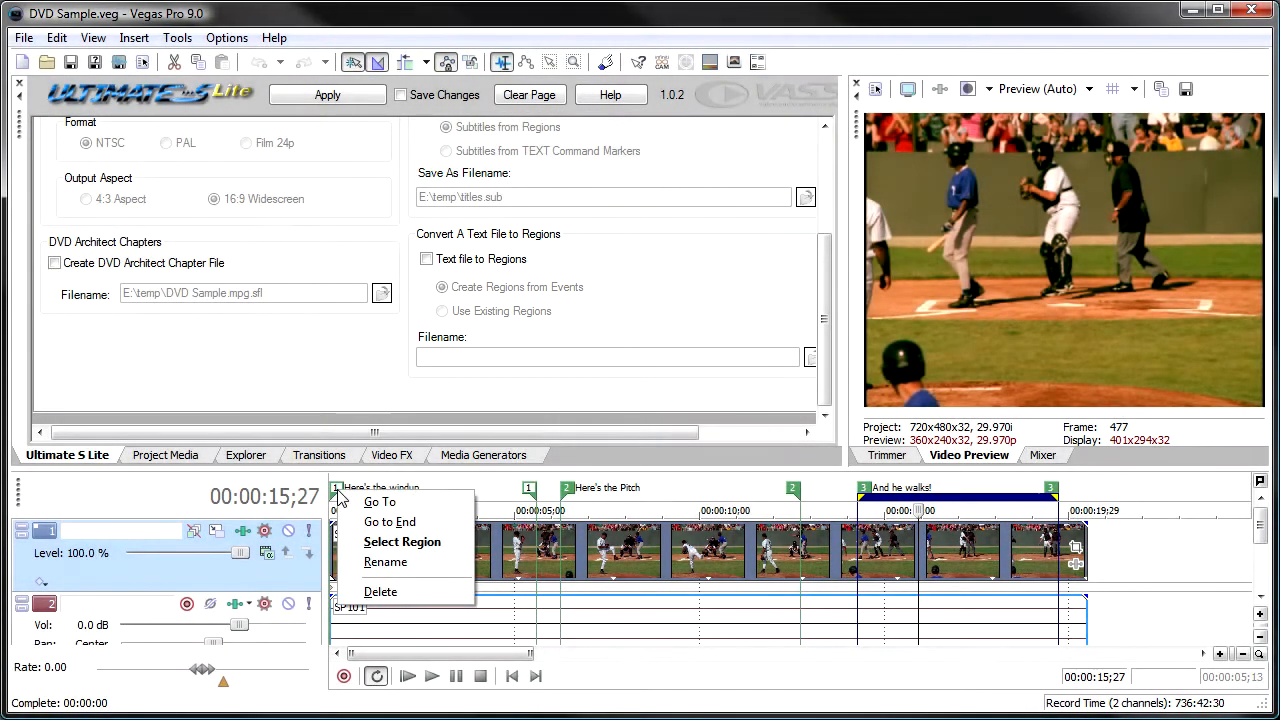
left_click(380, 591)
right_click(566, 494)
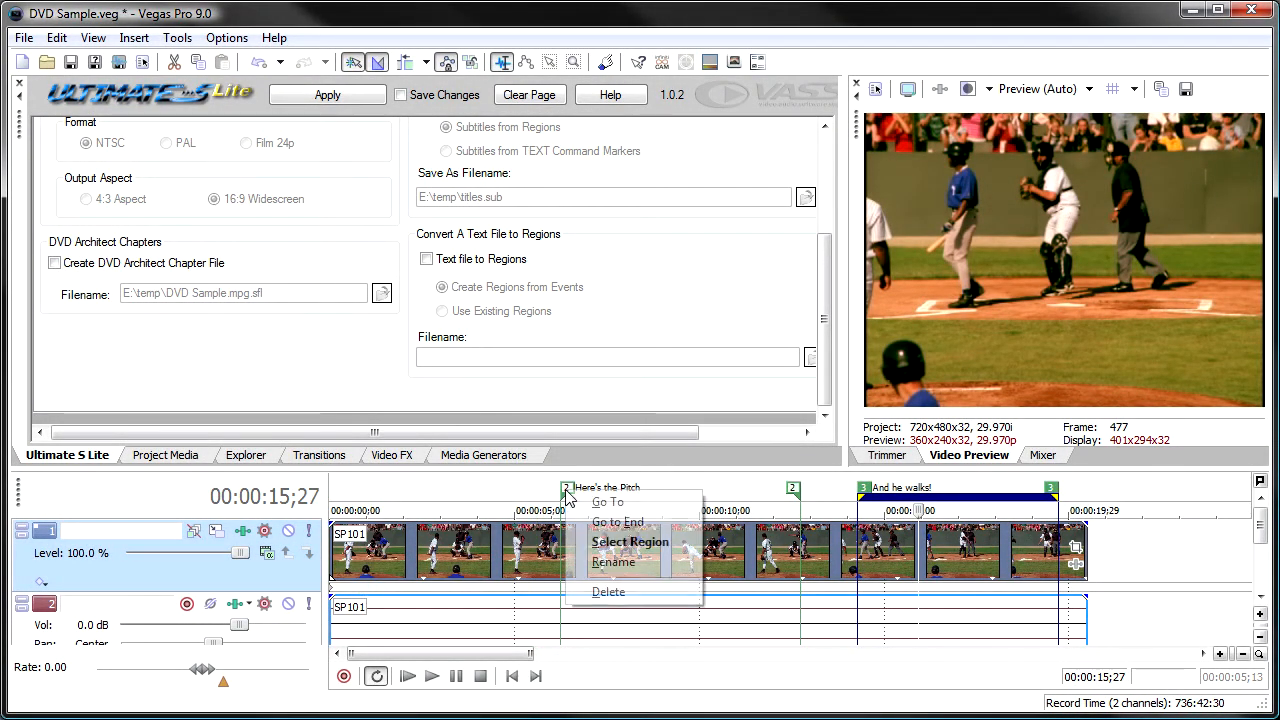
left_click(608, 591)
right_click(865, 494)
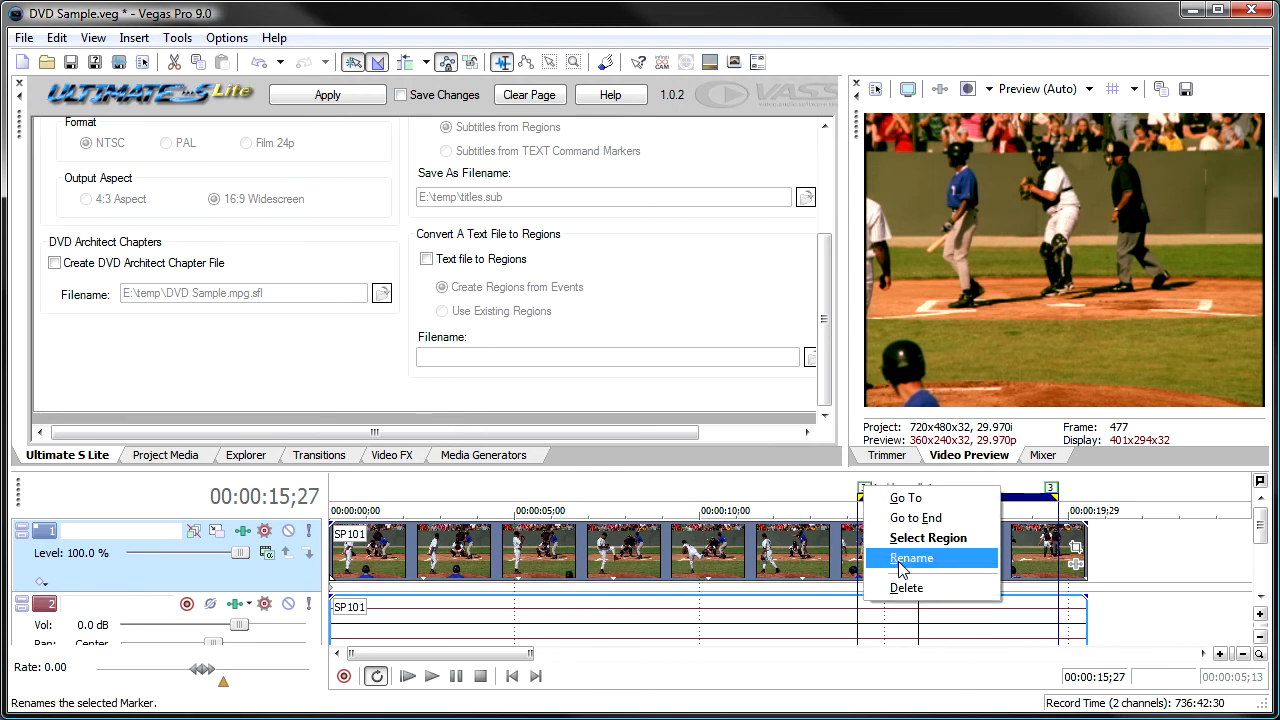
left_click(900, 591)
Create three unnamed regions along the timeline, with the third spanning about 00:00:13;12 to 00:00:16;27.
left_click_drag(376, 498, 735, 506)
key("r")
key("r")
left_click_drag(827, 505, 955, 508)
key("r")
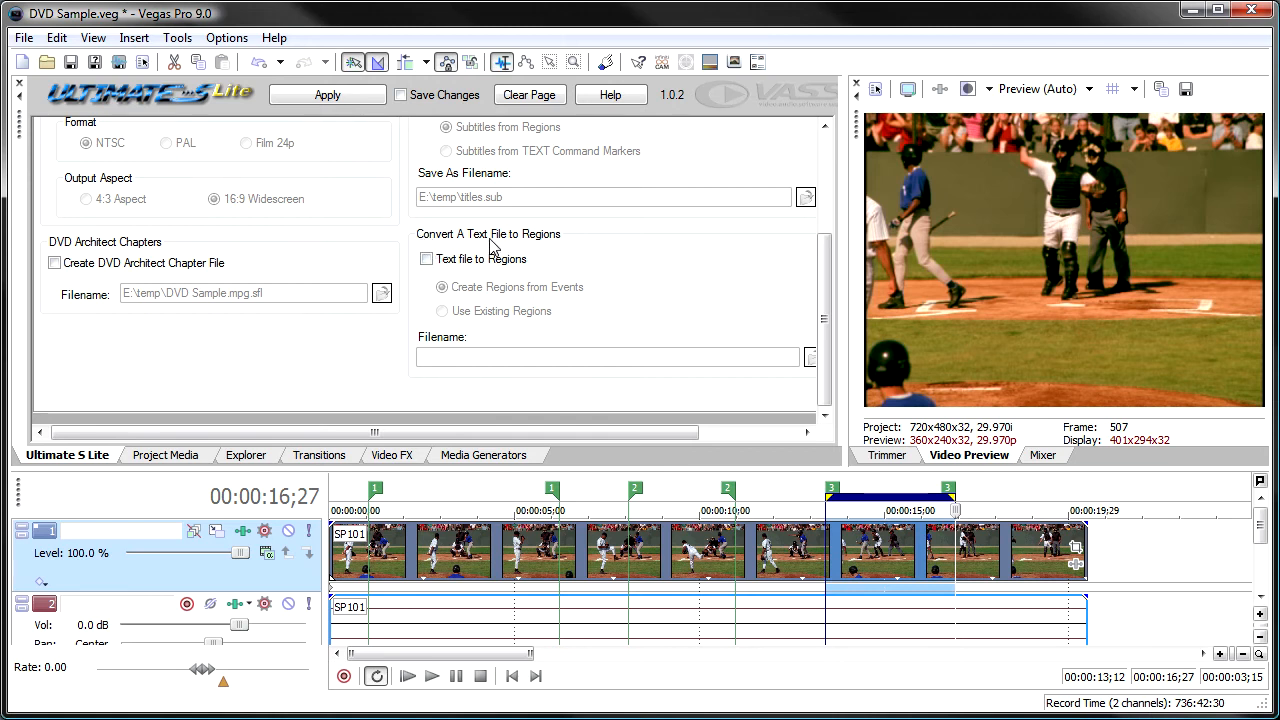
Enable Text file to Regions with Use Existing Regions and open the browser for its source text file.
left_click(427, 260)
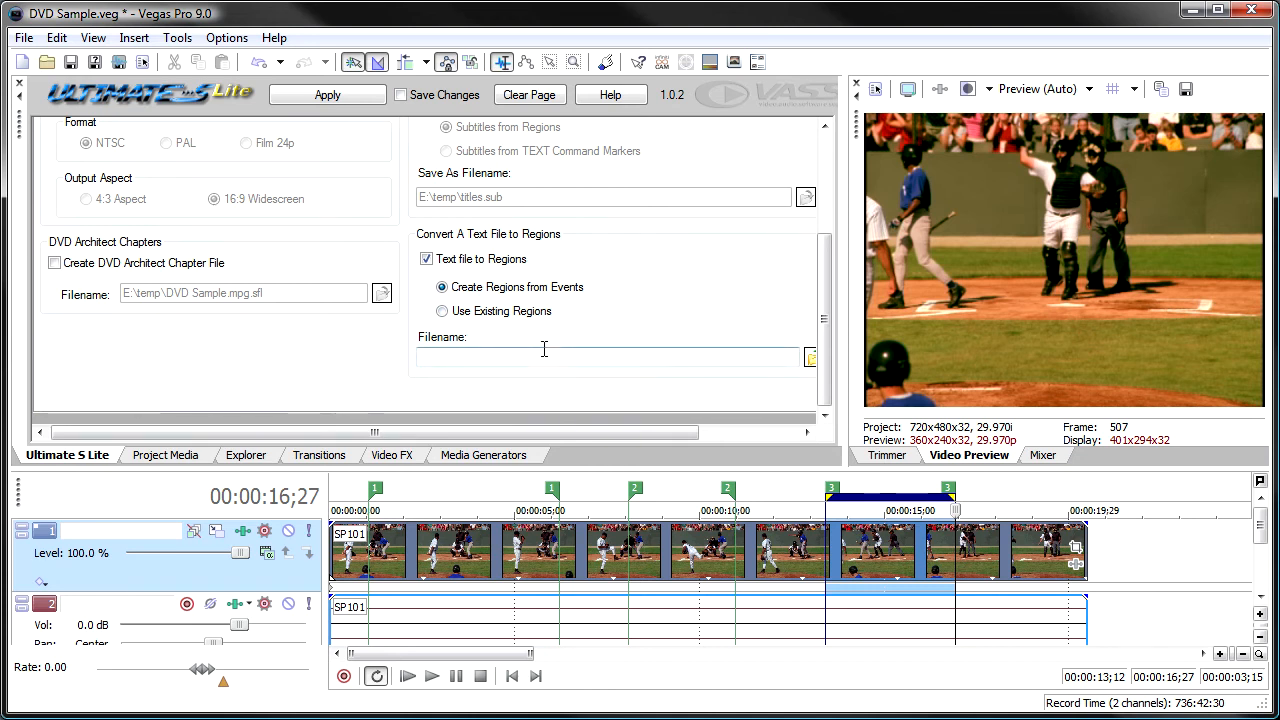
left_click(442, 313)
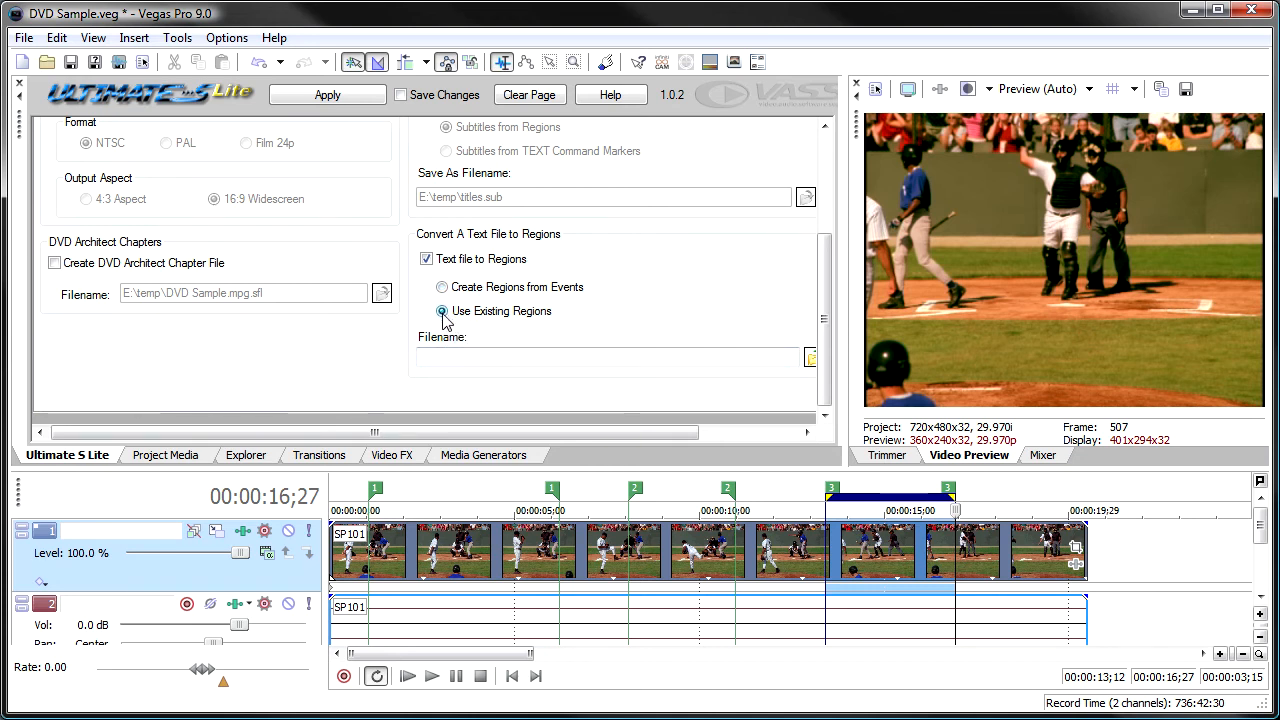
left_click(808, 359)
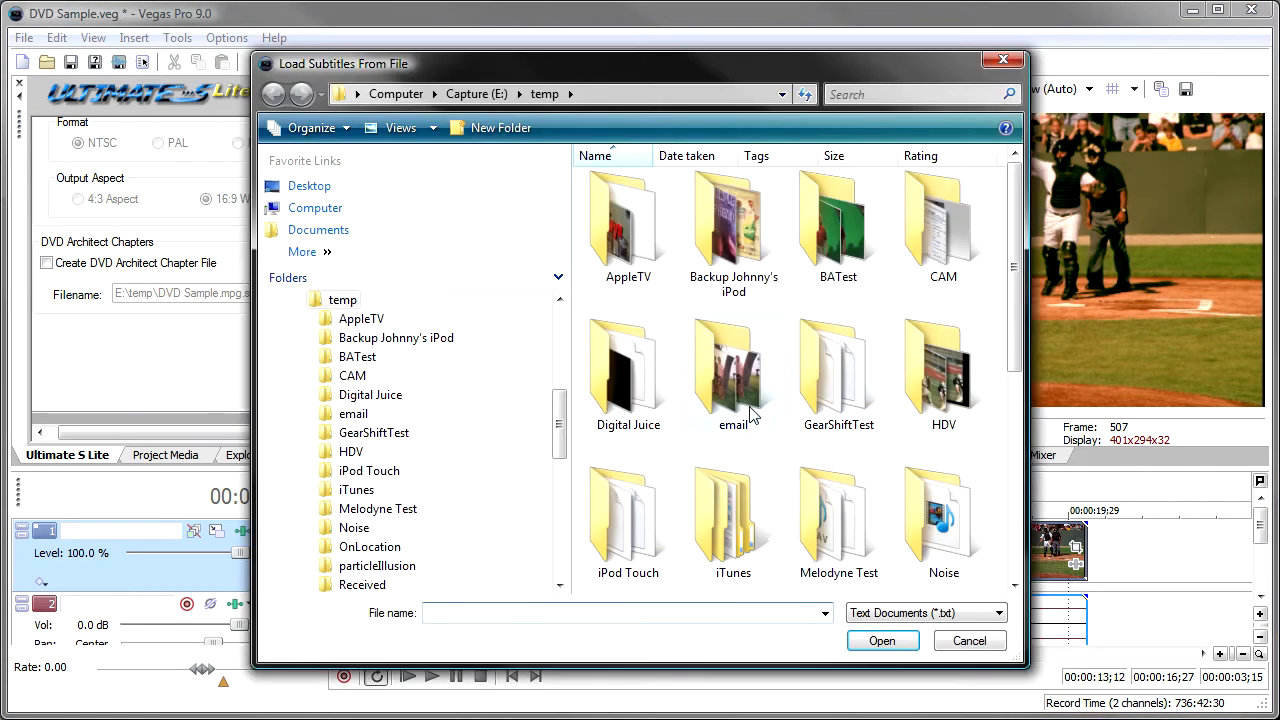
Create a new text document named "my regions.txt" in the E:\temp folder.
right_click(764, 455)
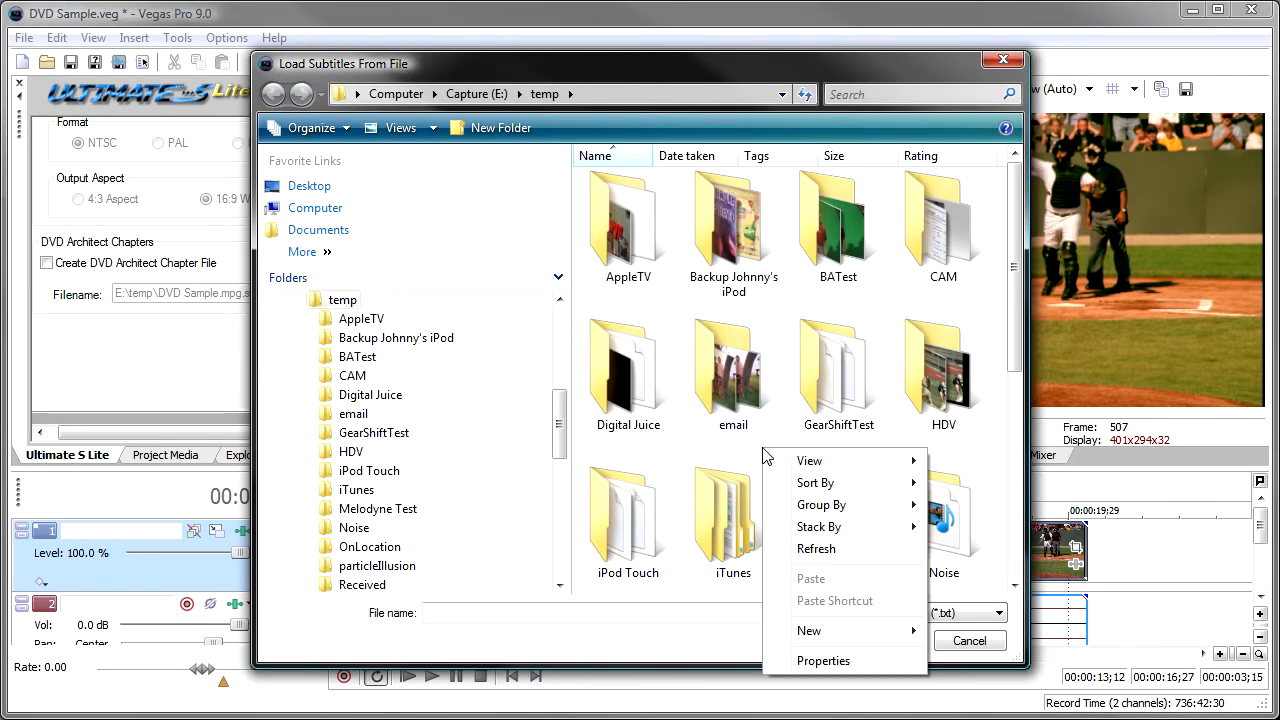
mouse_move(826, 638)
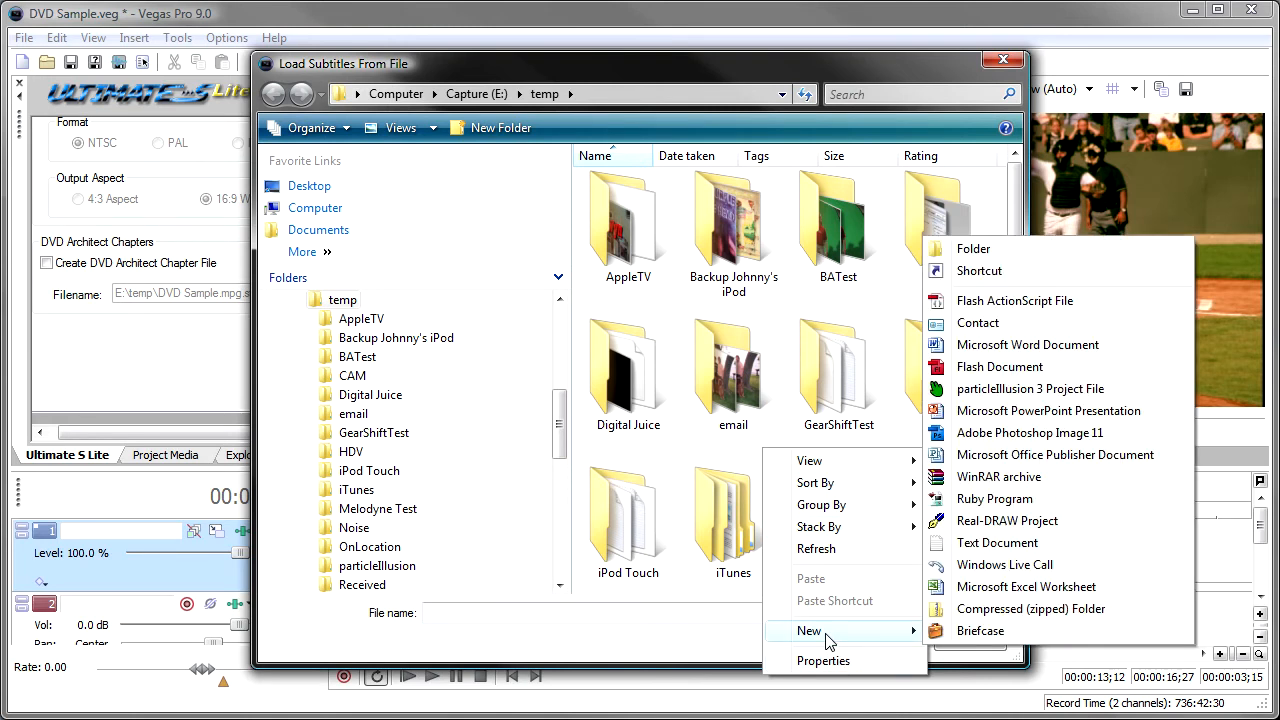
left_click(980, 546)
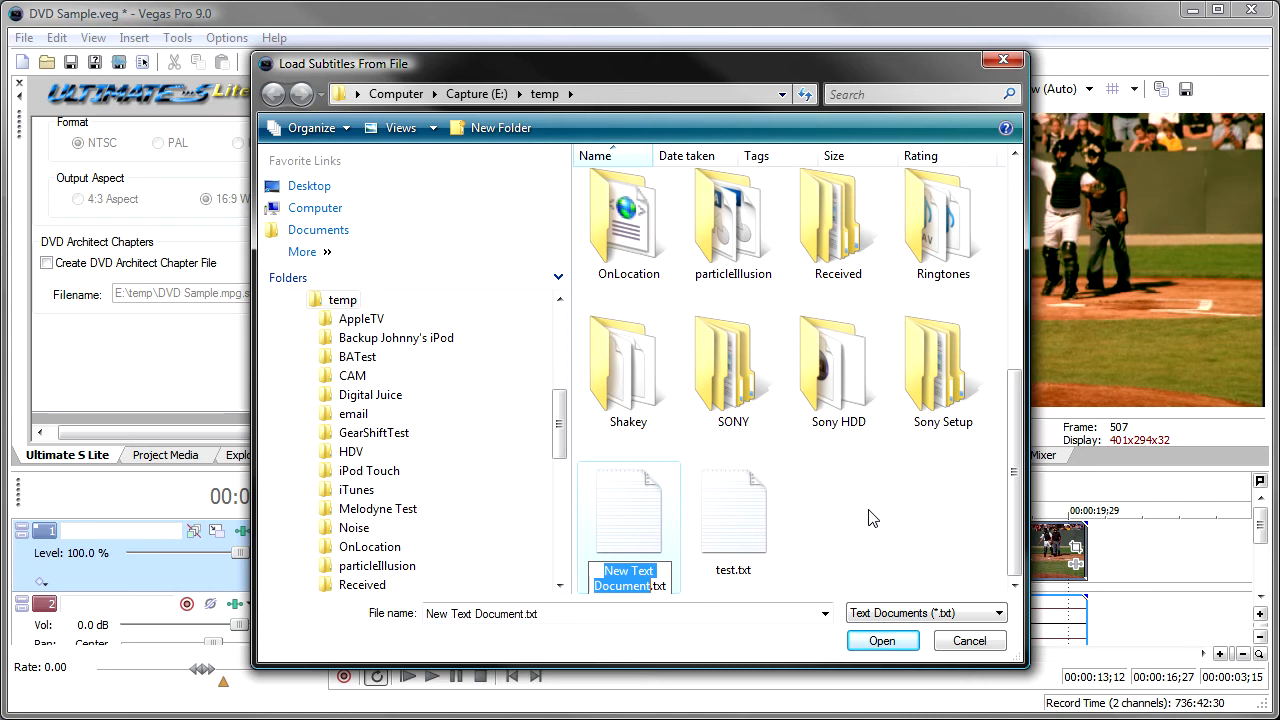
type("my reg")
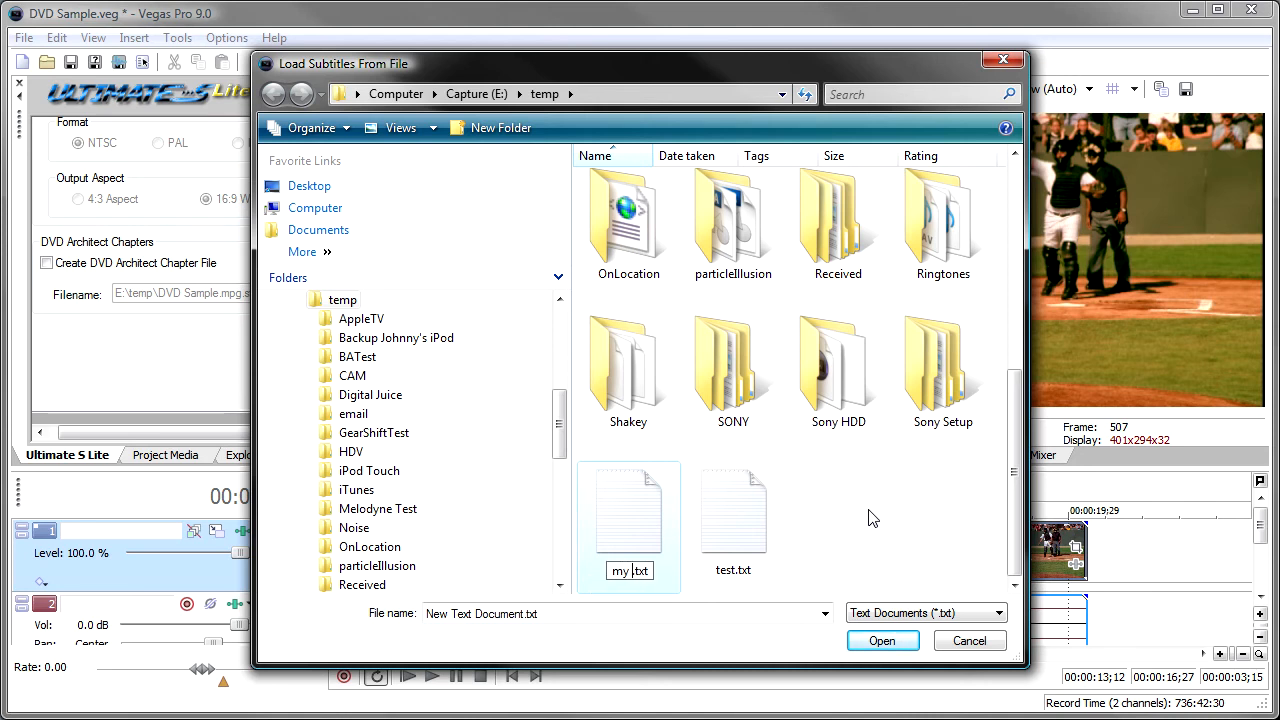
type("ions")
key("Return")
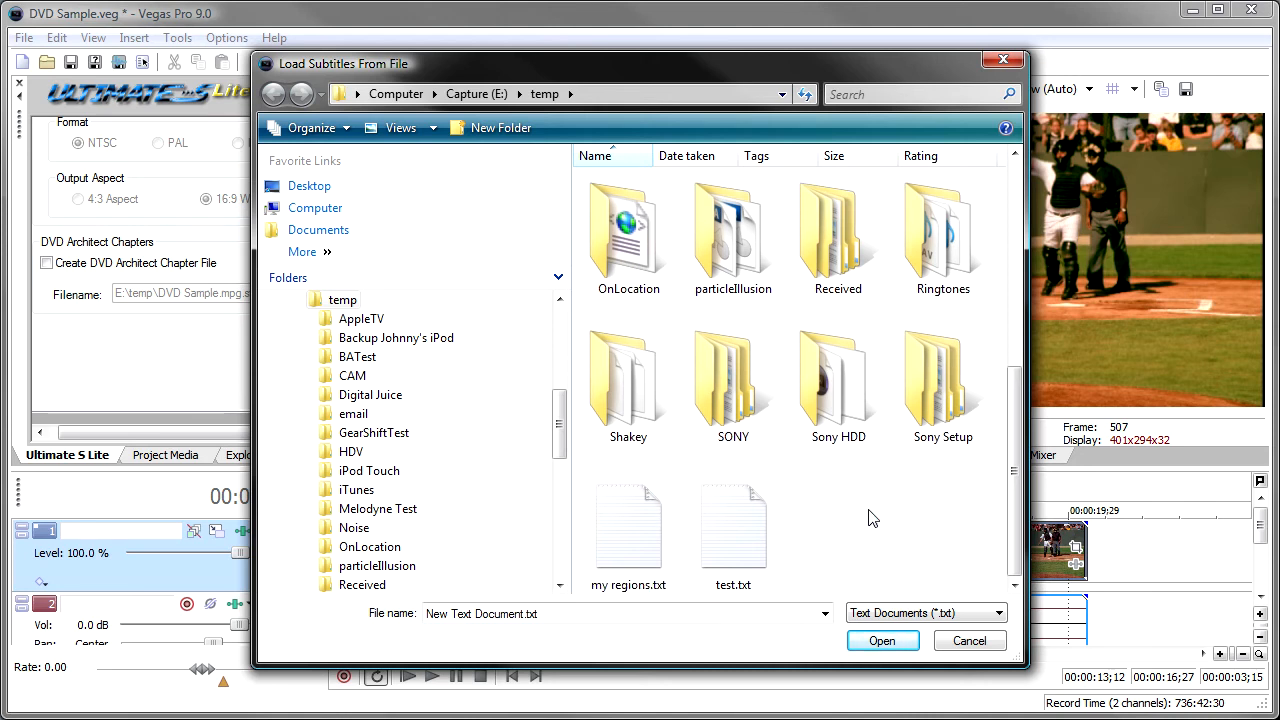
Fill my regions.txt with the lines "Line one", "more of line two" and "a third line", then save and close it.
left_click(619, 551)
right_click(616, 544)
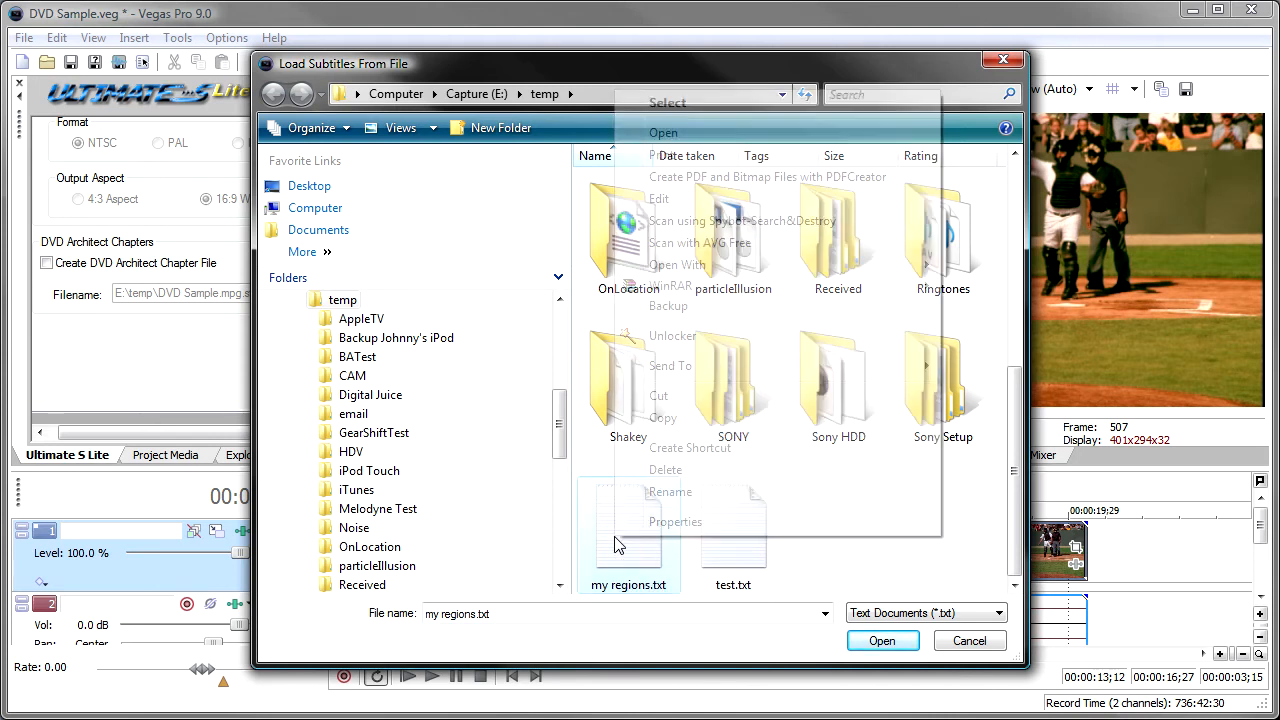
left_click(710, 133)
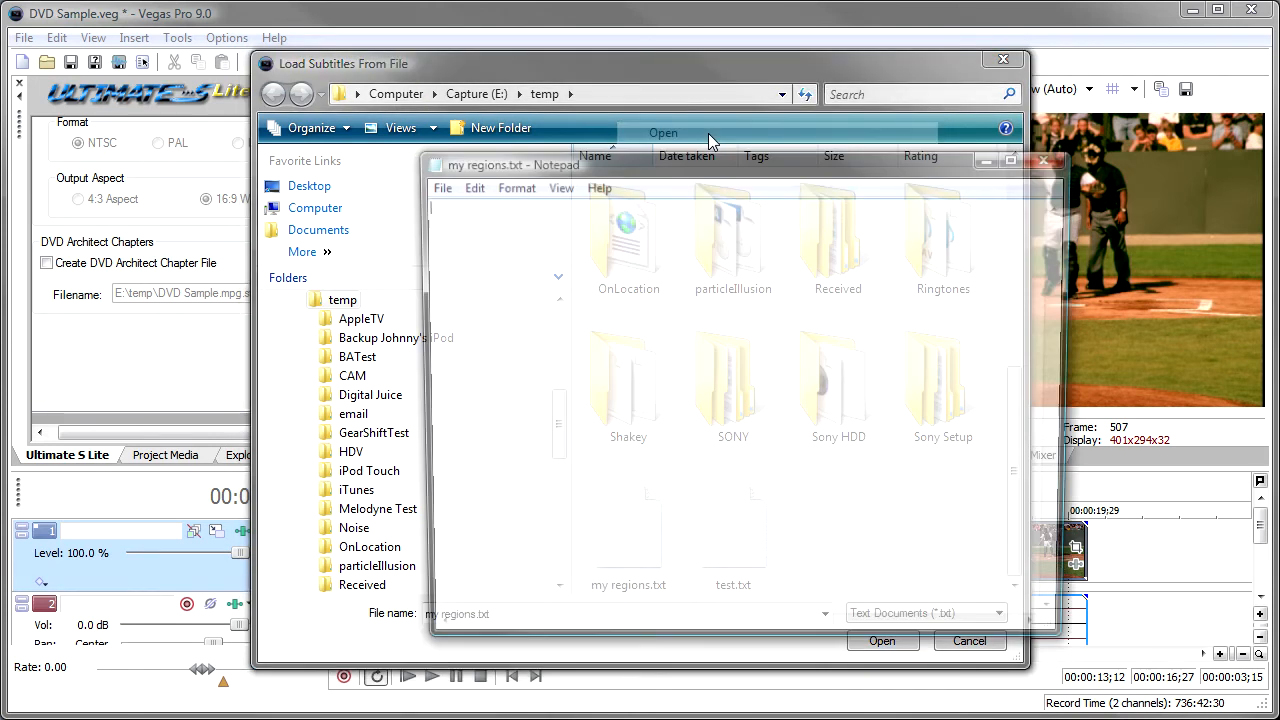
type("L")
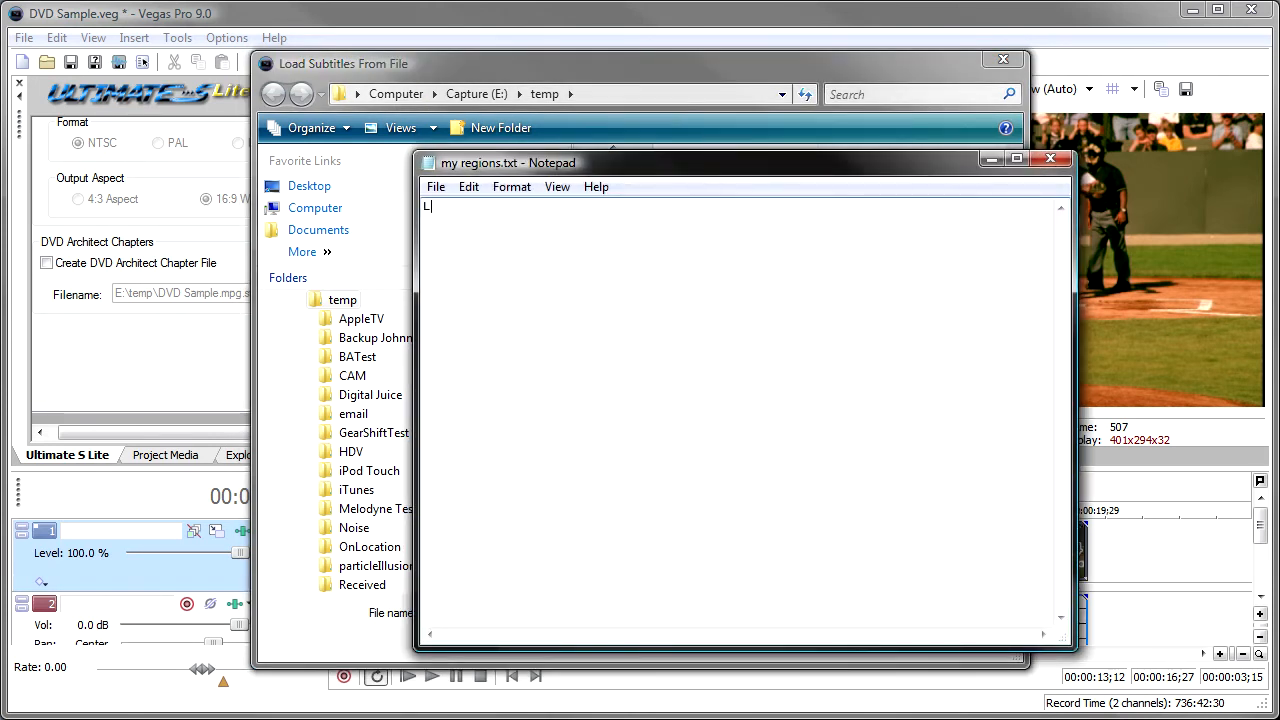
type("ine ")
type("one more of")
type(" line two a th")
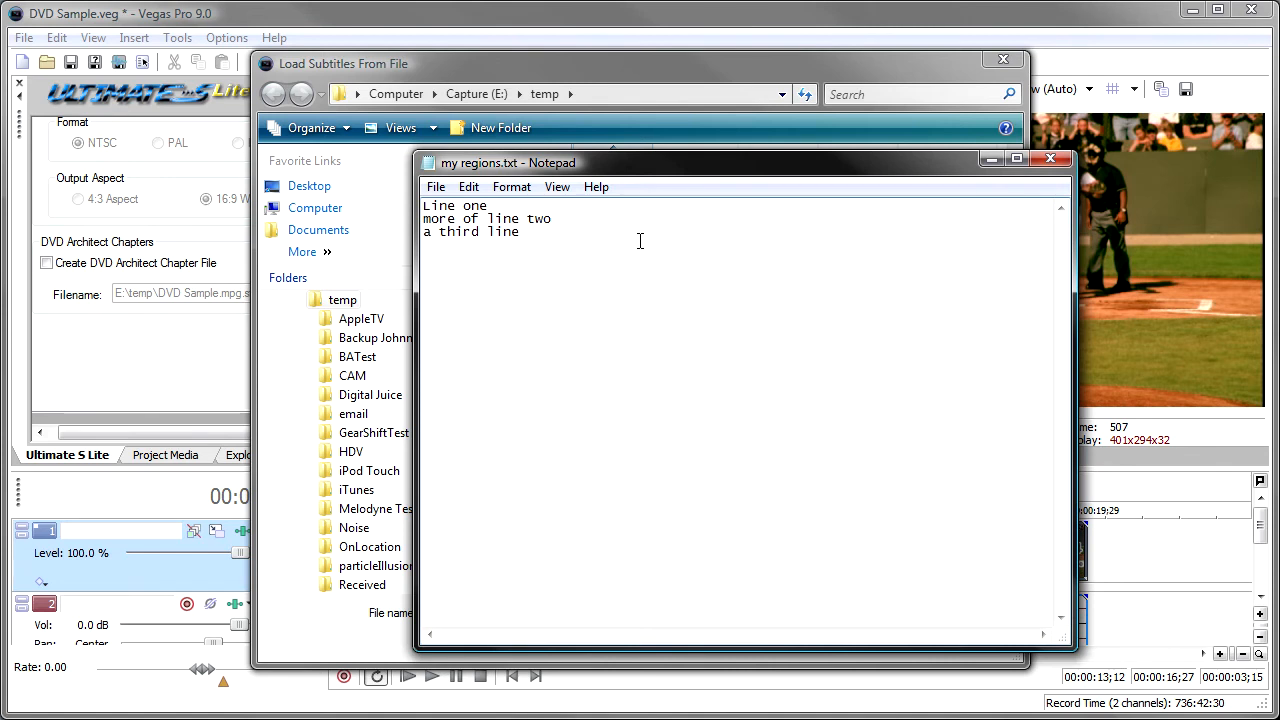
left_click(436, 187)
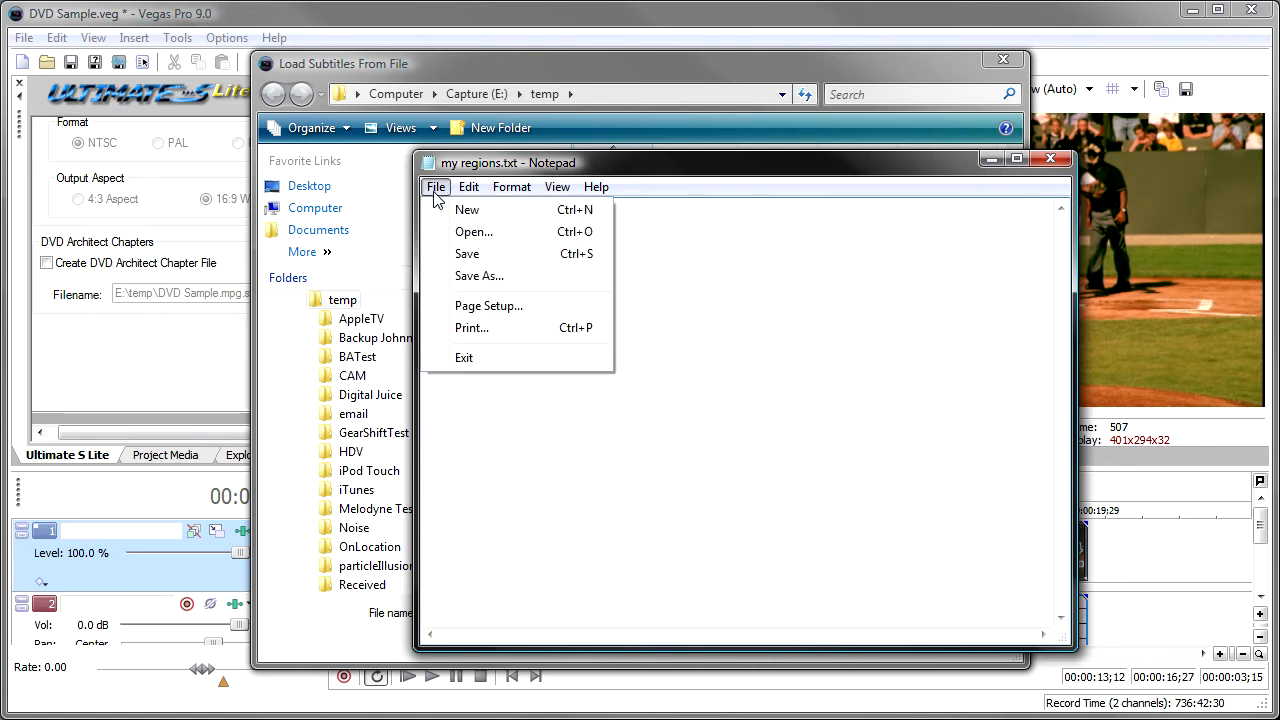
left_click(479, 254)
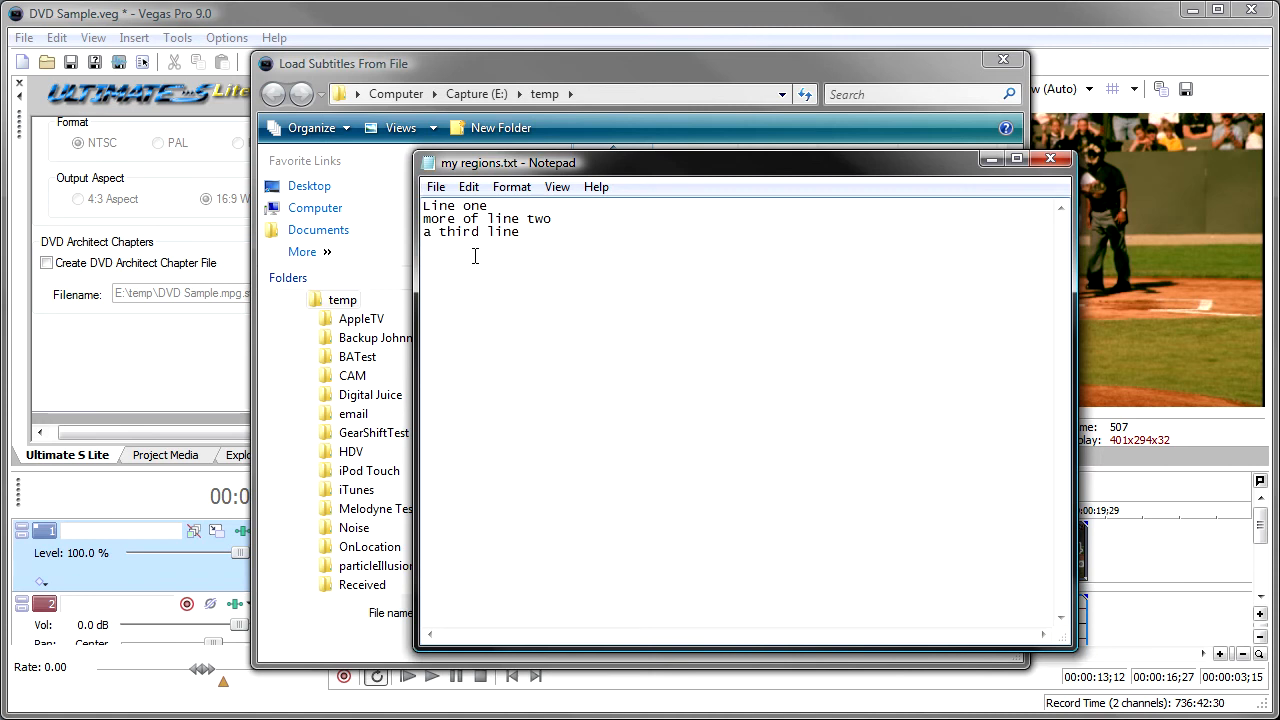
left_click(1055, 159)
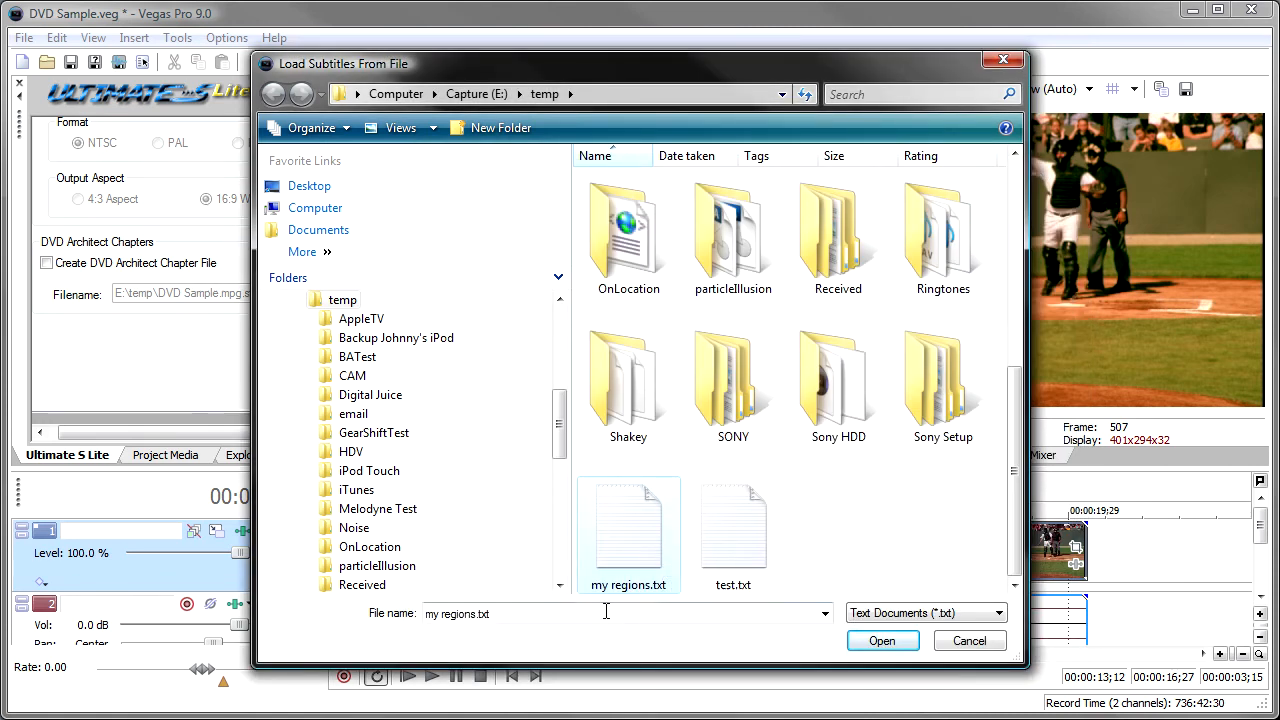
Load my regions.txt as the source file and apply its lines to the existing regions.
left_click(890, 643)
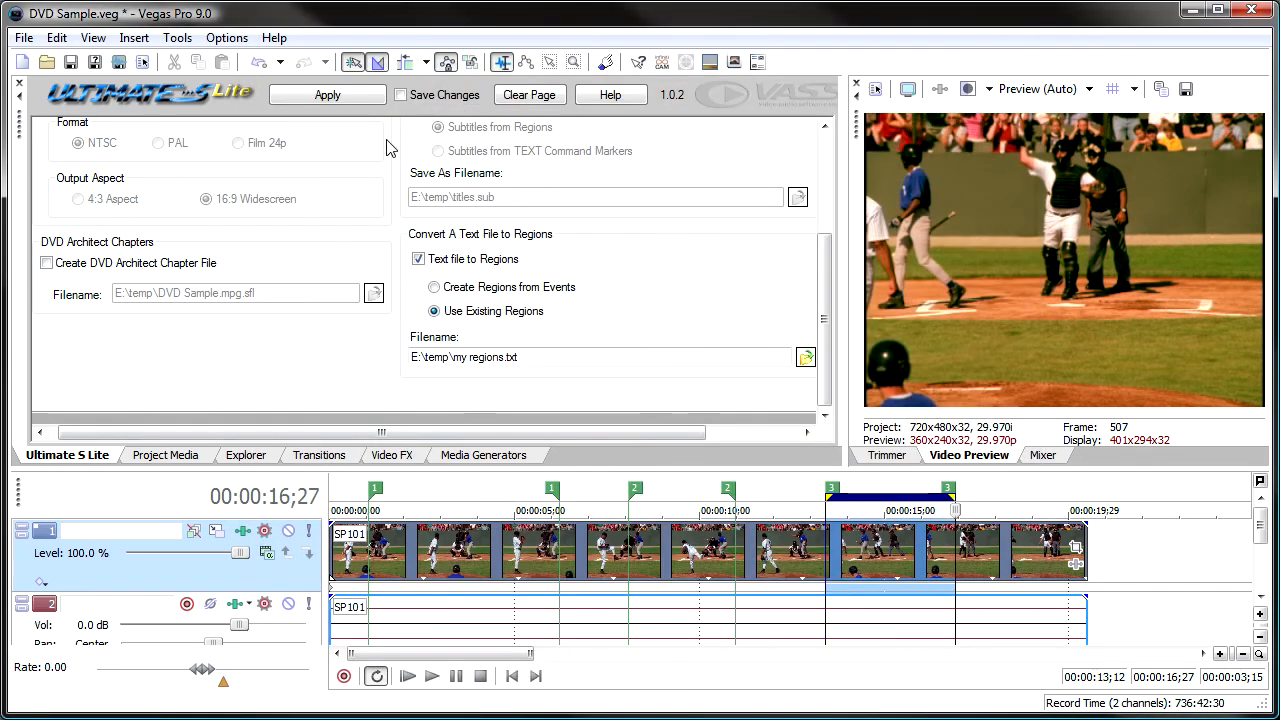
left_click(349, 103)
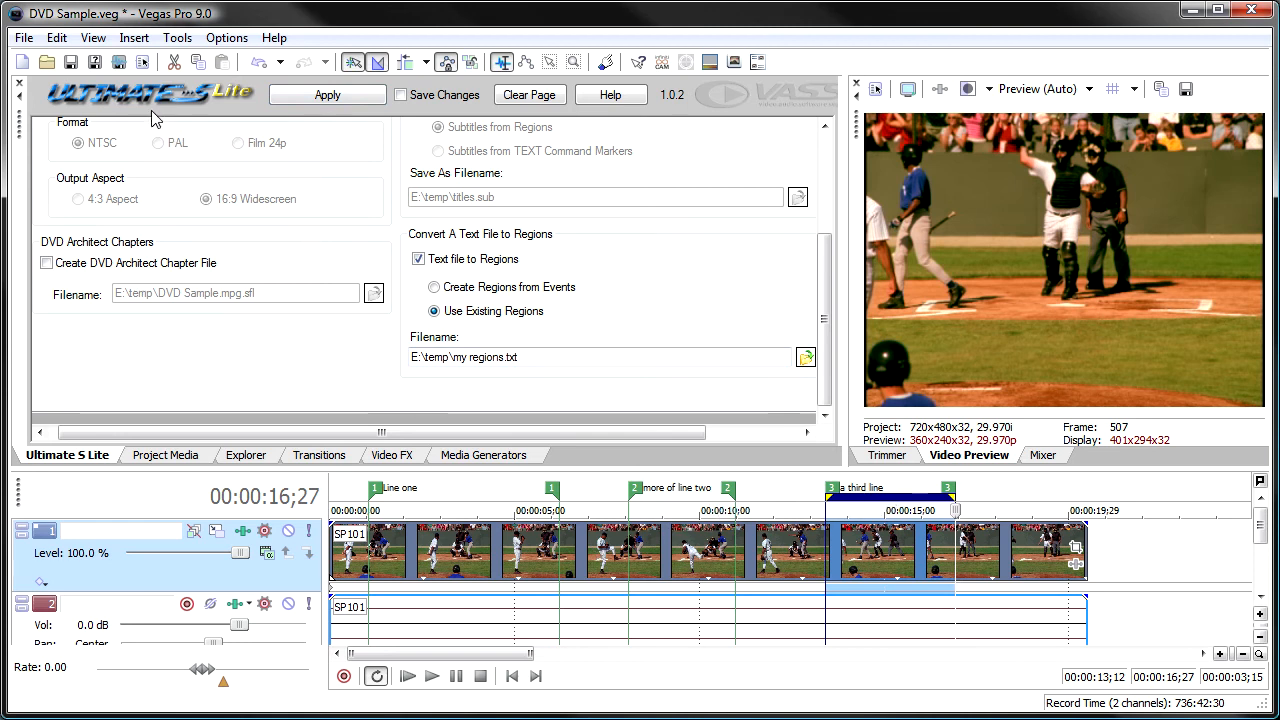
Delete the regions labelled "Line one", "more of line two" and "a third line" from the timeline.
right_click(379, 489)
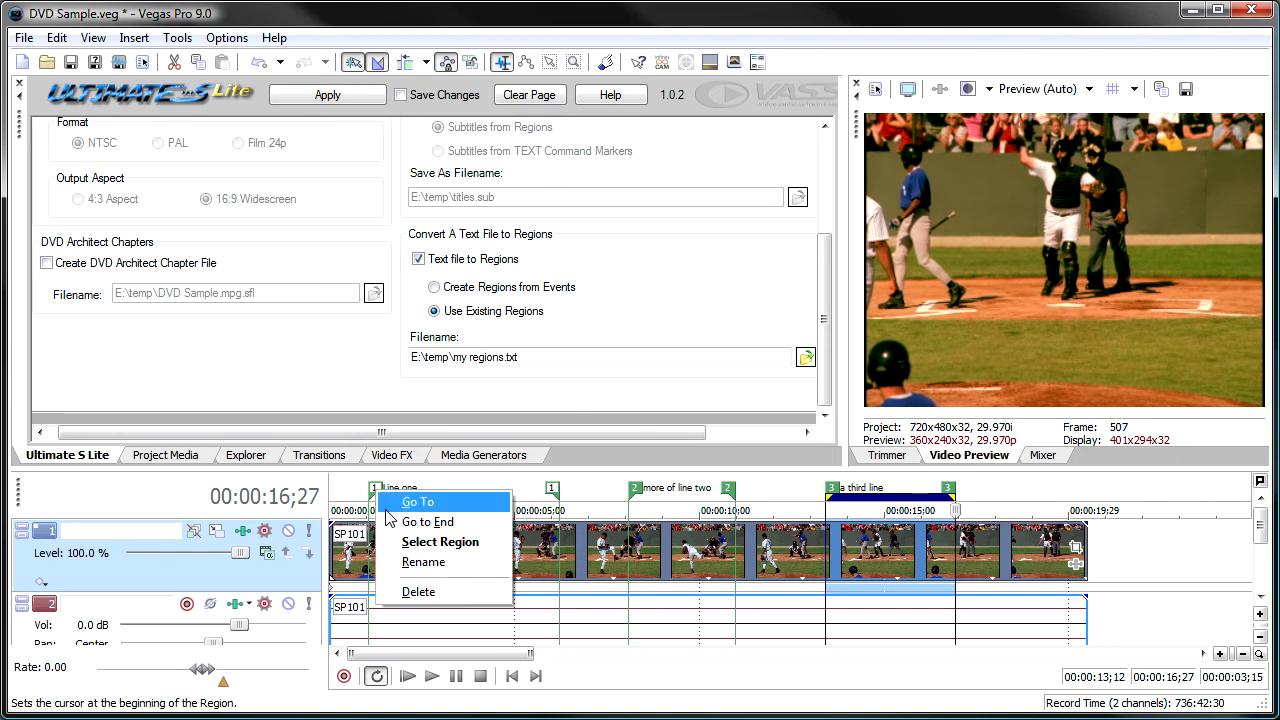
left_click(436, 592)
right_click(638, 490)
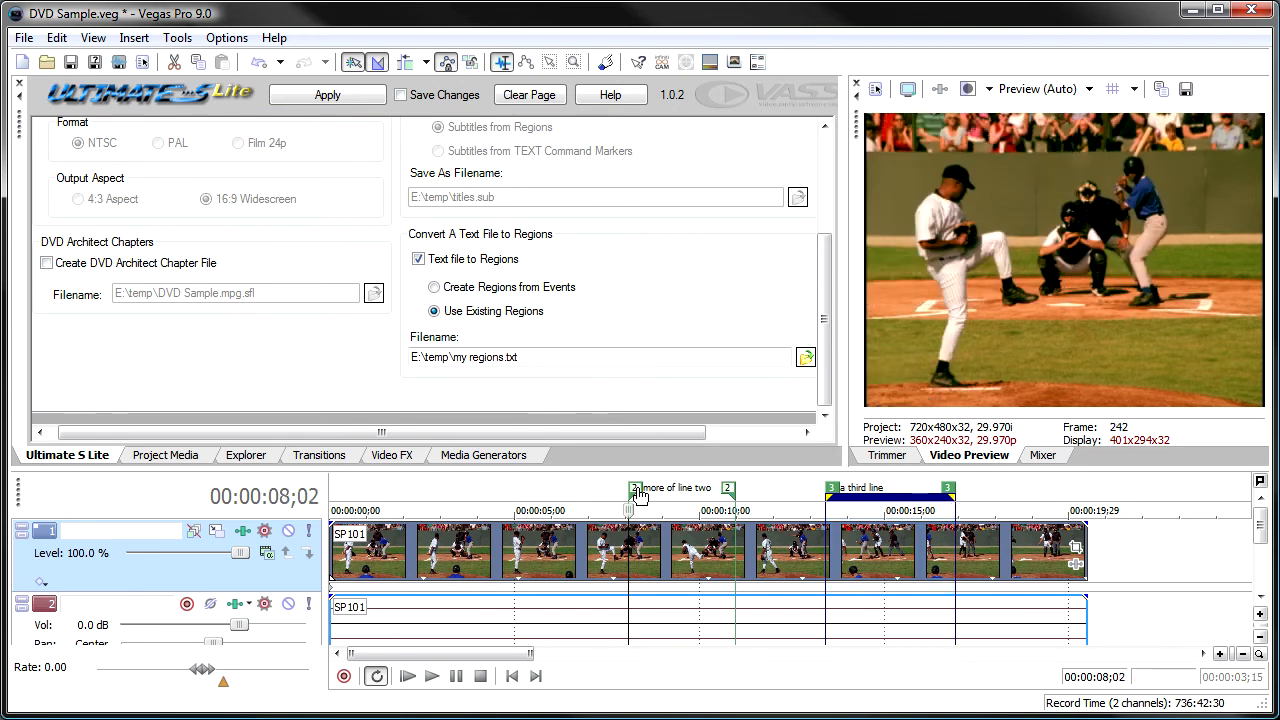
left_click(700, 589)
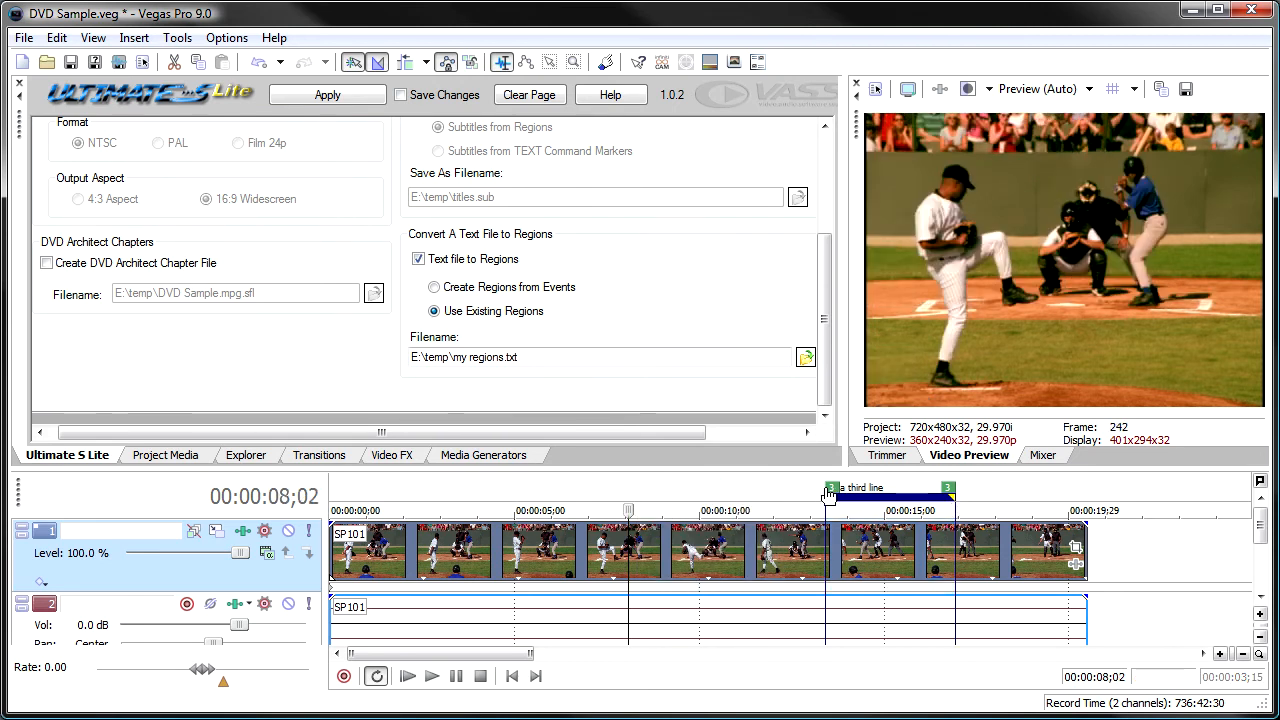
right_click(829, 489)
left_click(871, 590)
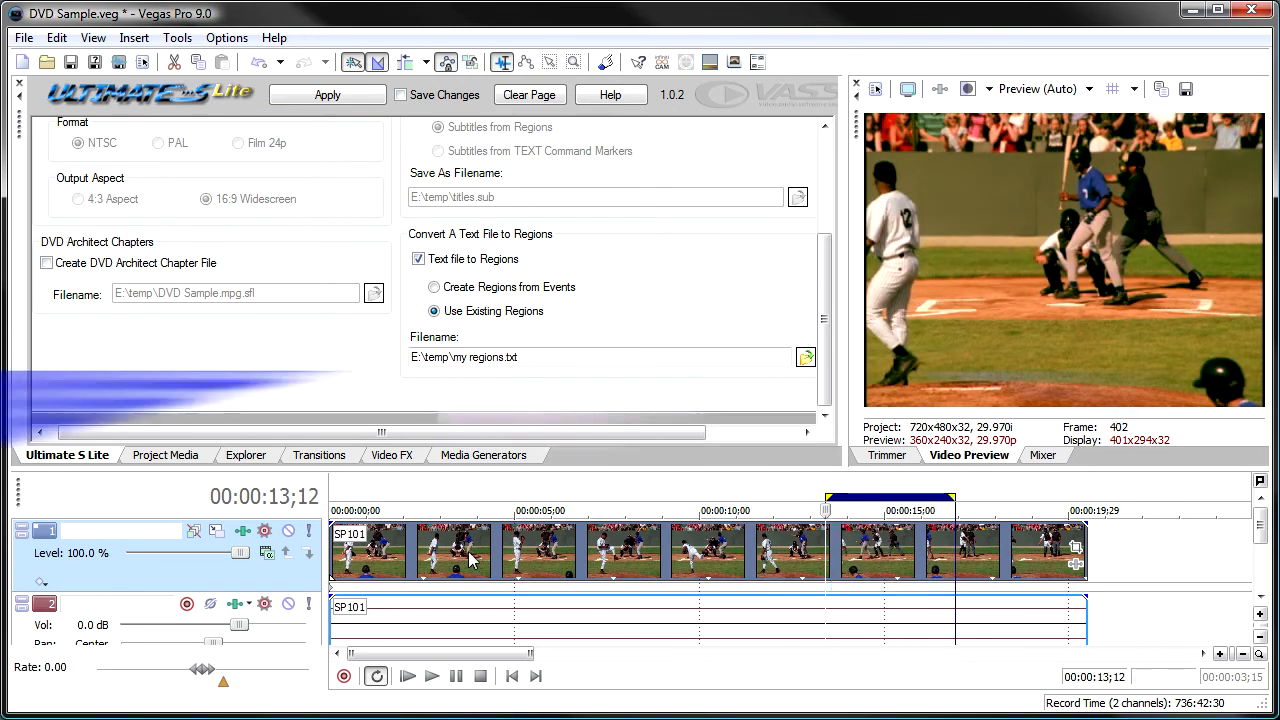
Split the SP101 event on the timeline at 00:00:05;04 and 00:00:10;16.
left_click(520, 558)
key("s")
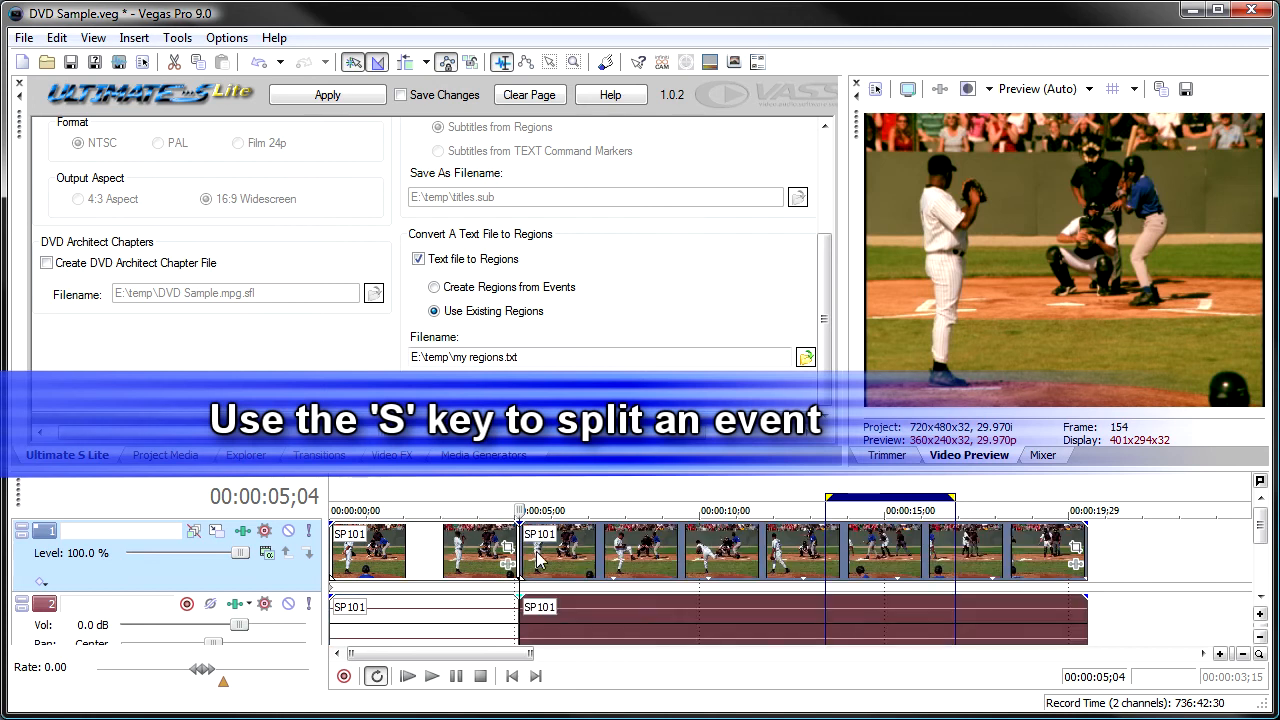
left_click(720, 556)
key("s")
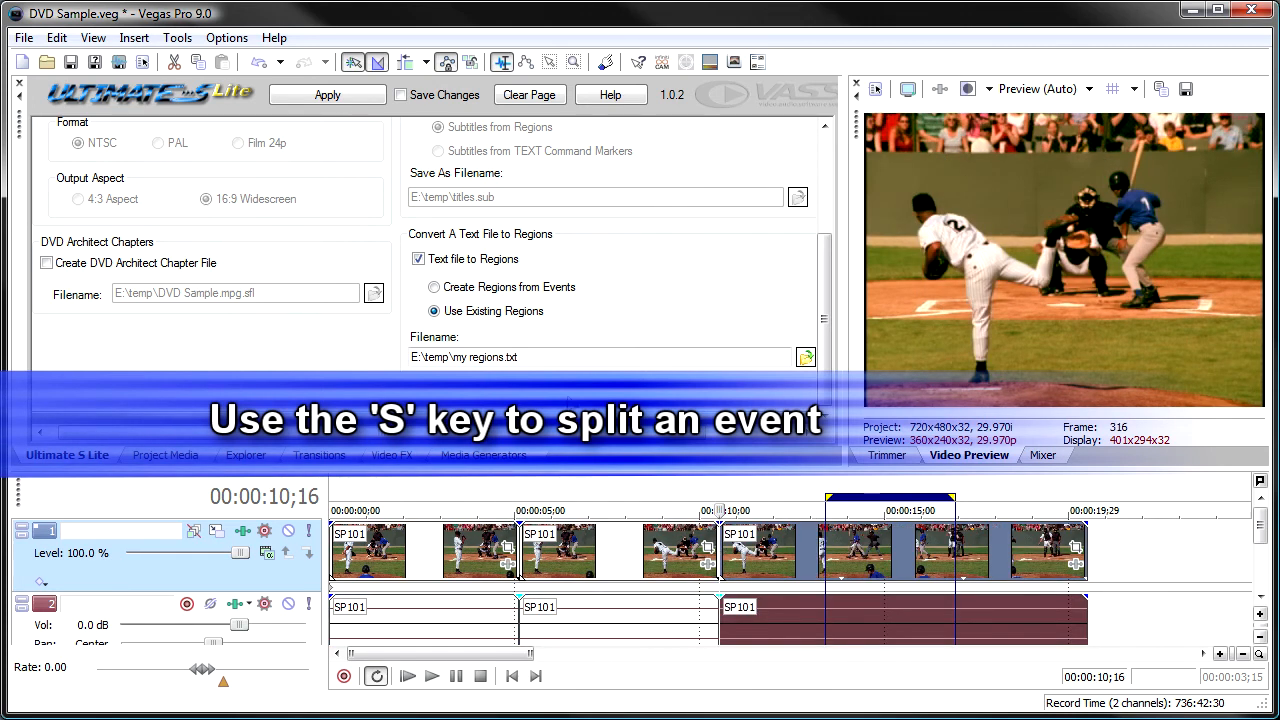
Switch the text file conversion to Create Regions from Events and apply it to the split events.
left_click(455, 288)
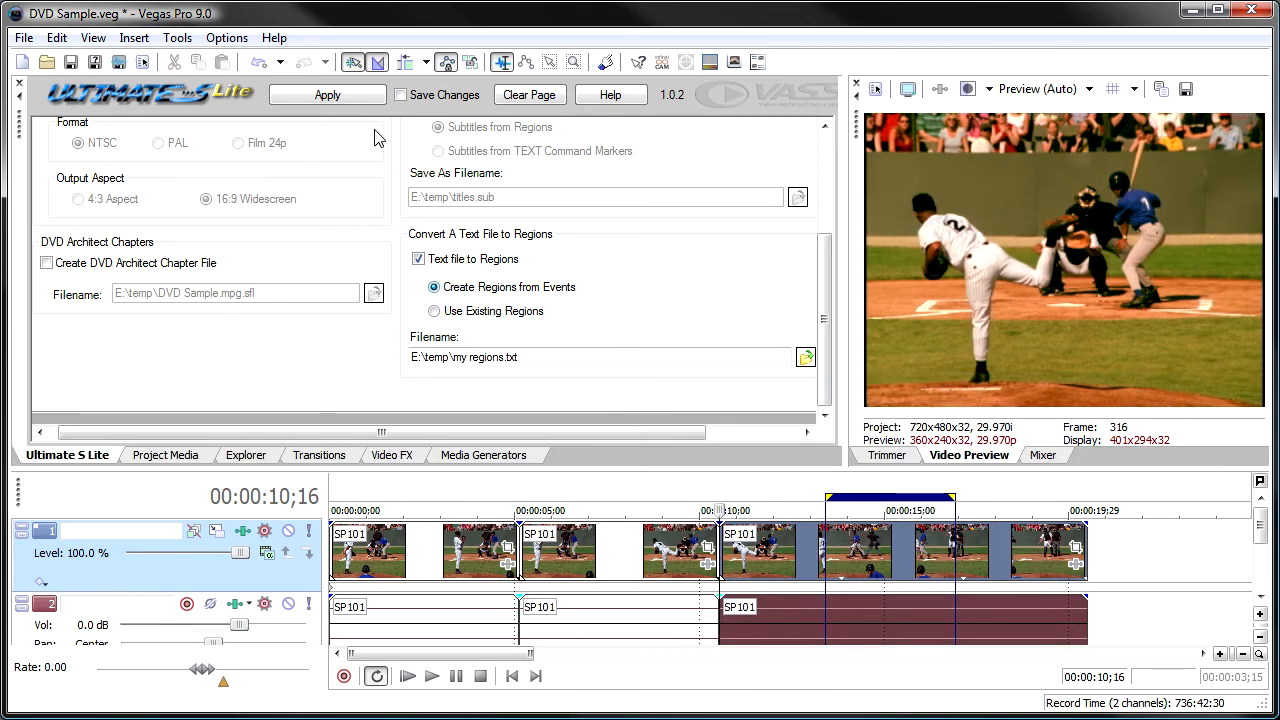
left_click(345, 97)
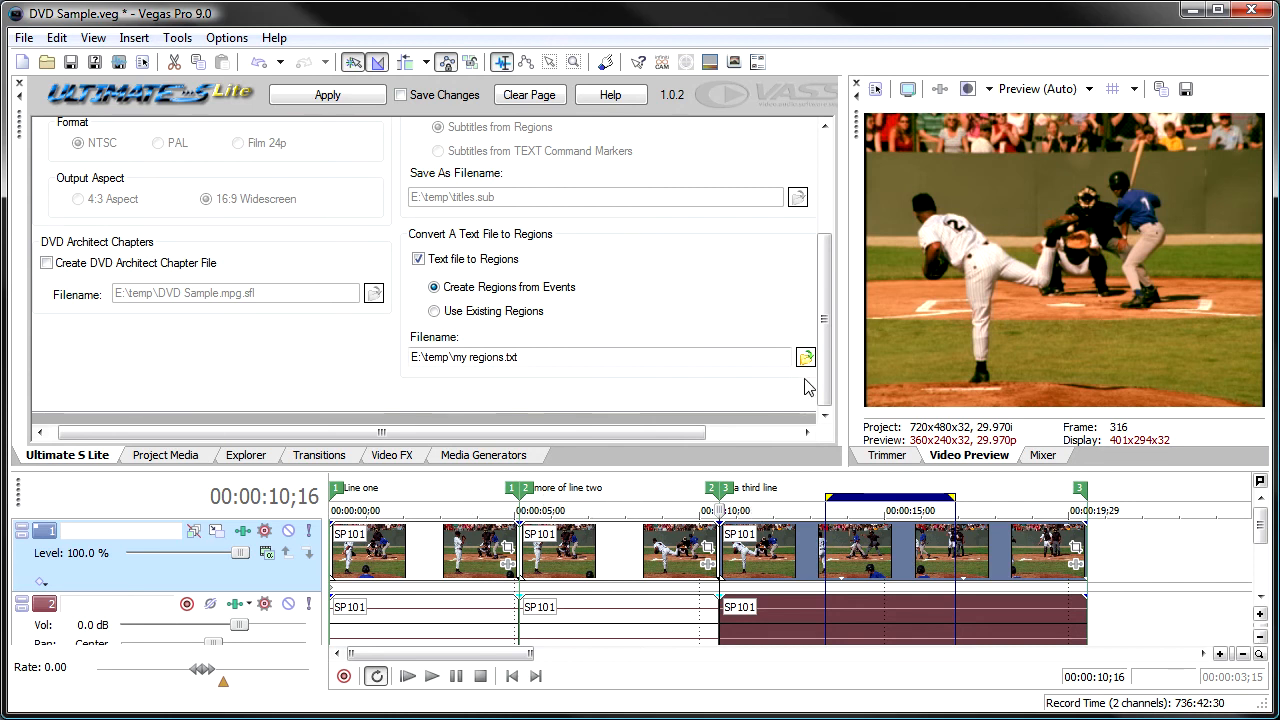
Undock the Ultimate S Lite window, turn off Text file to Regions and enable creating subtitles from regions.
left_click_drag(823, 358, 815, 229)
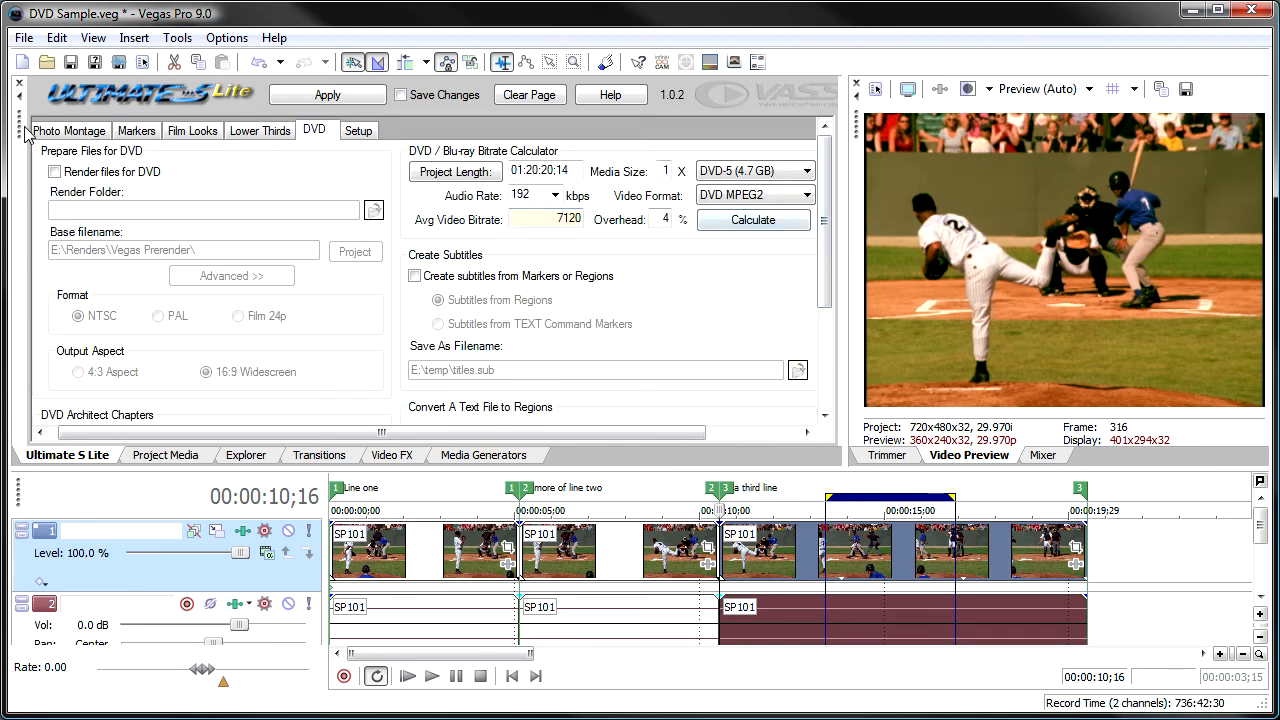
left_click_drag(24, 130, 122, 181)
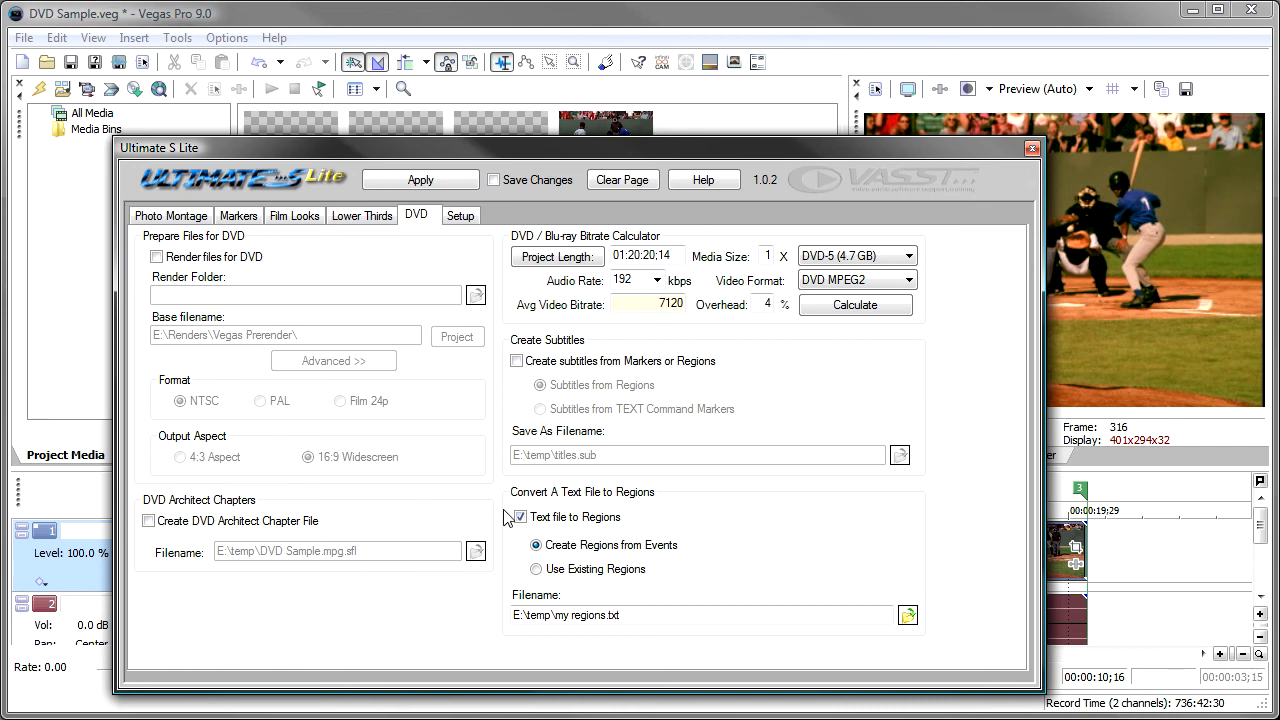
left_click(590, 517)
left_click(531, 362)
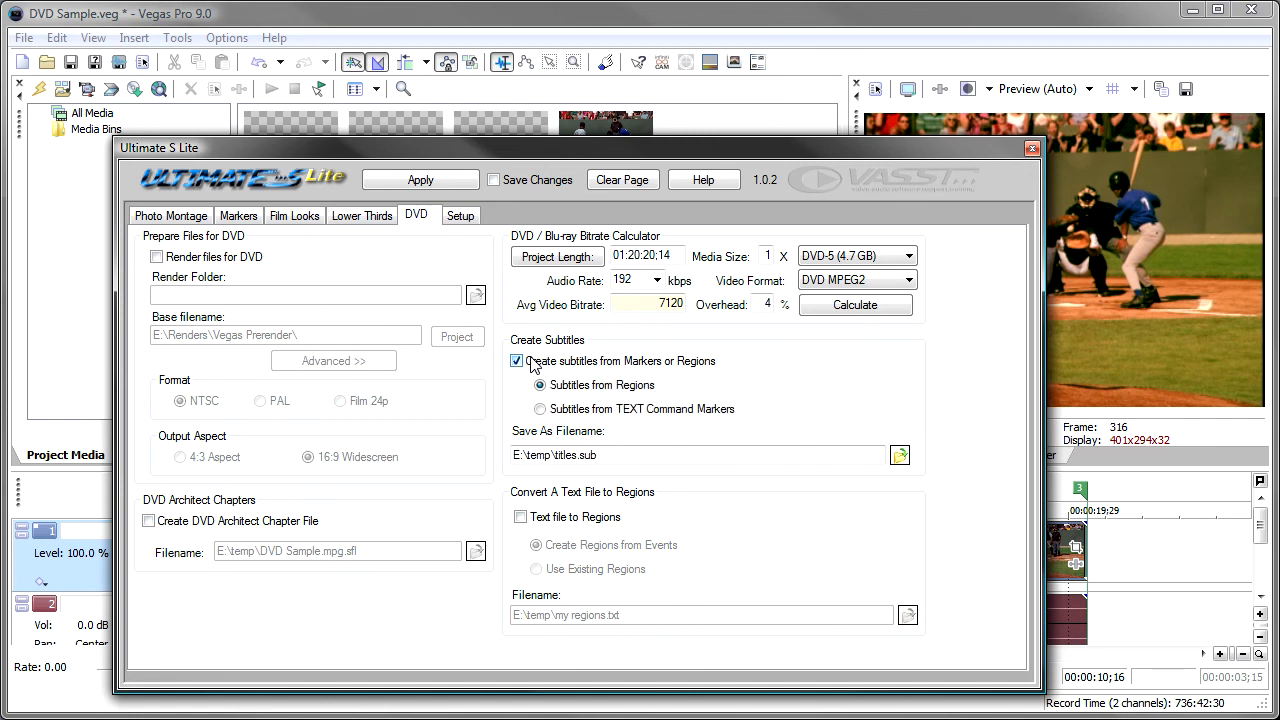